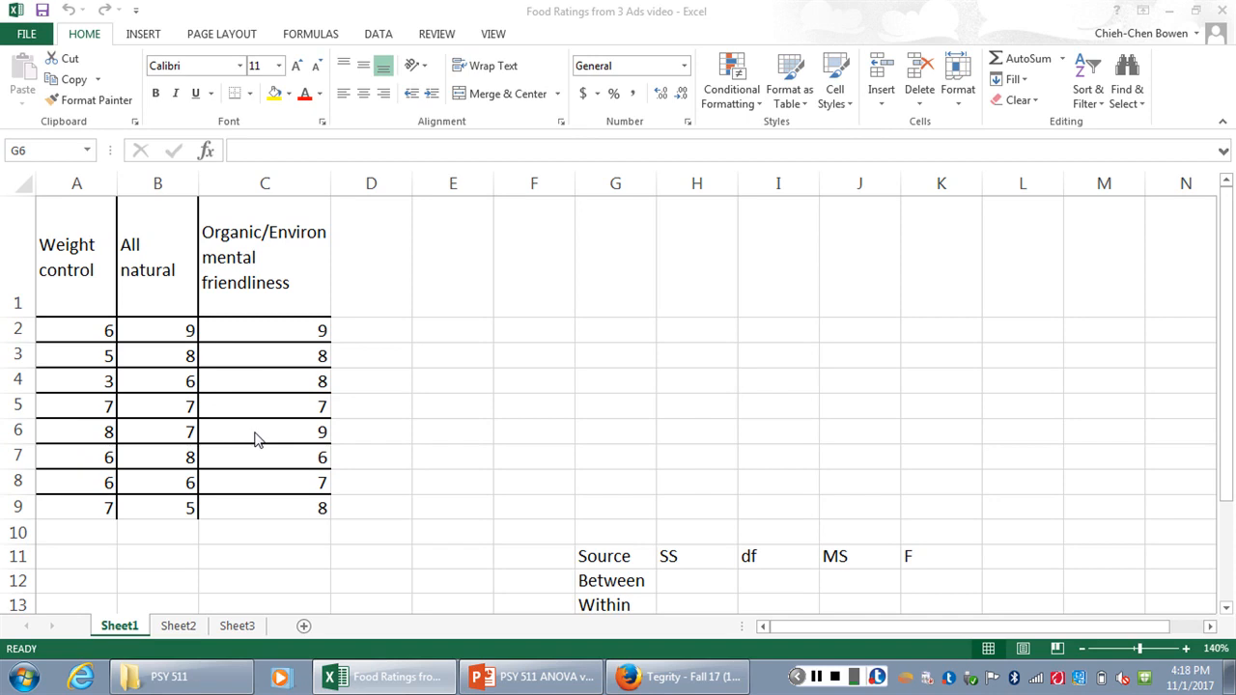
Step: Calculate the mean of the Weight control ratings in cell A11 with the formula =average(A2:A9)
left_click(90, 565)
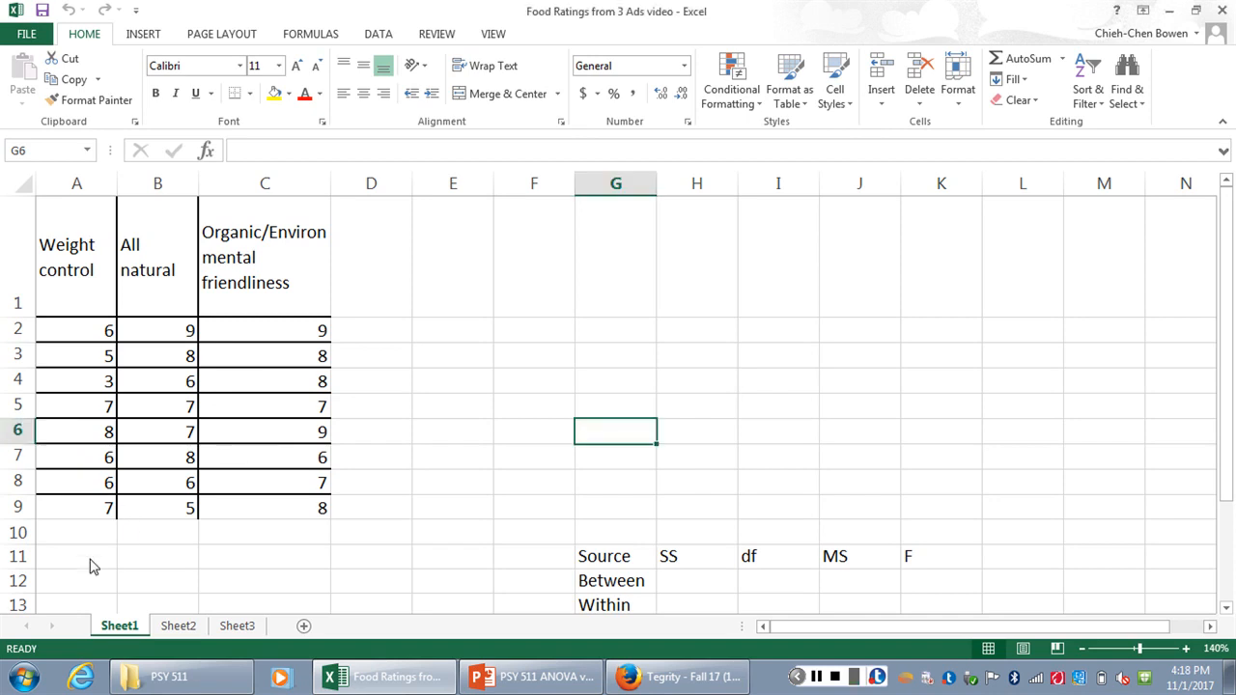
left_click(88, 560)
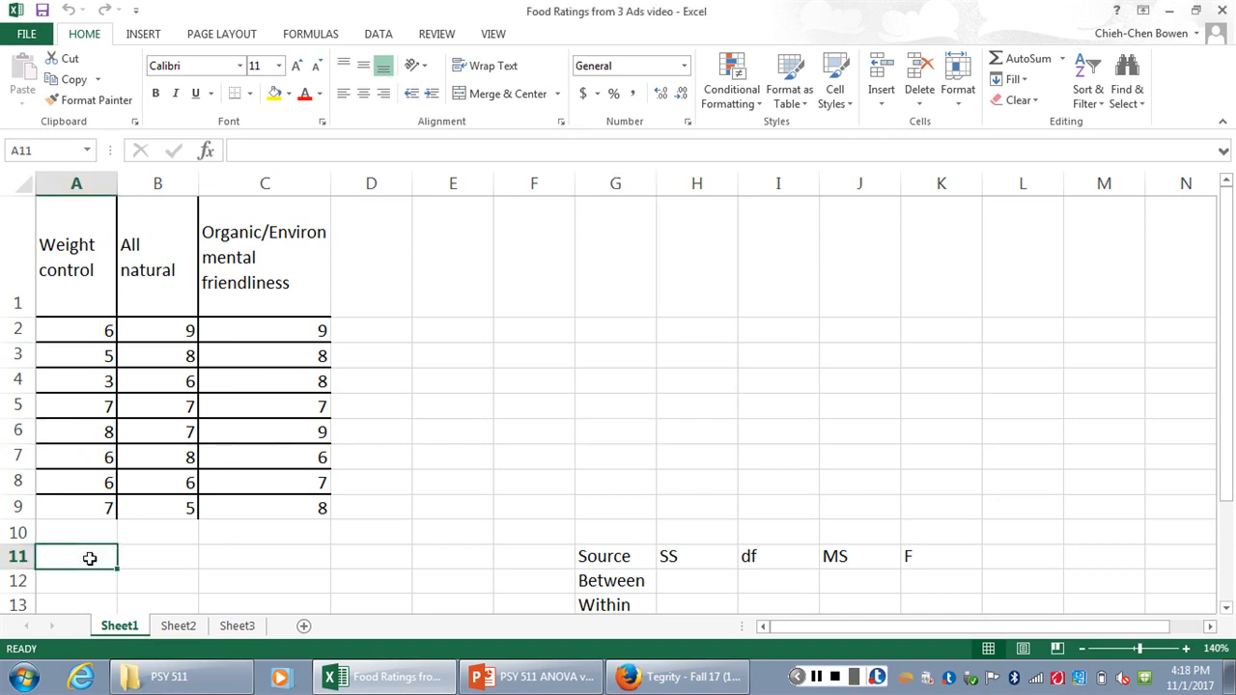
type("=")
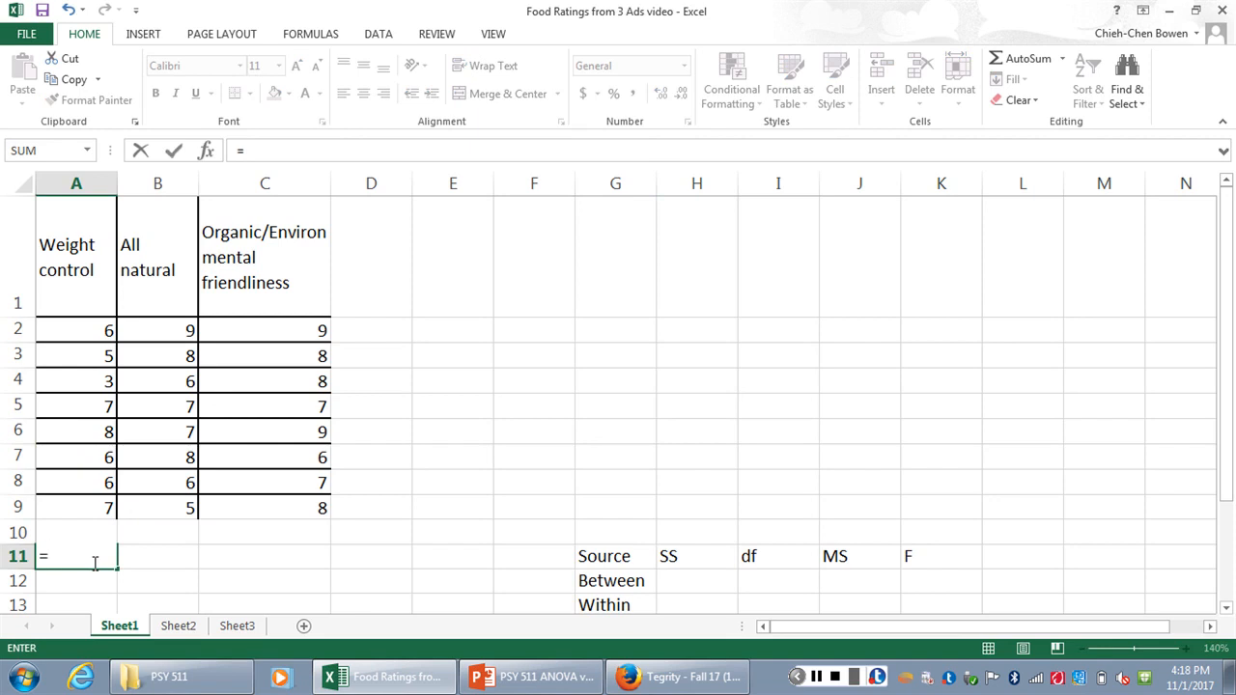
type("avera")
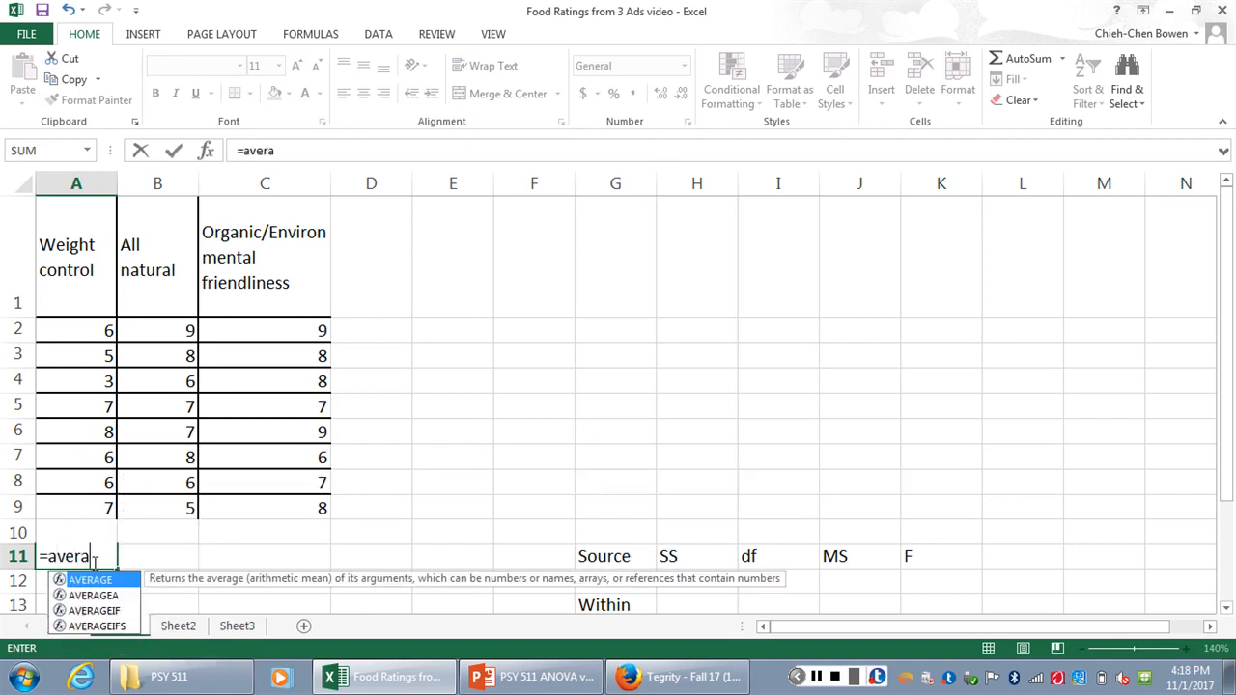
type("ge(")
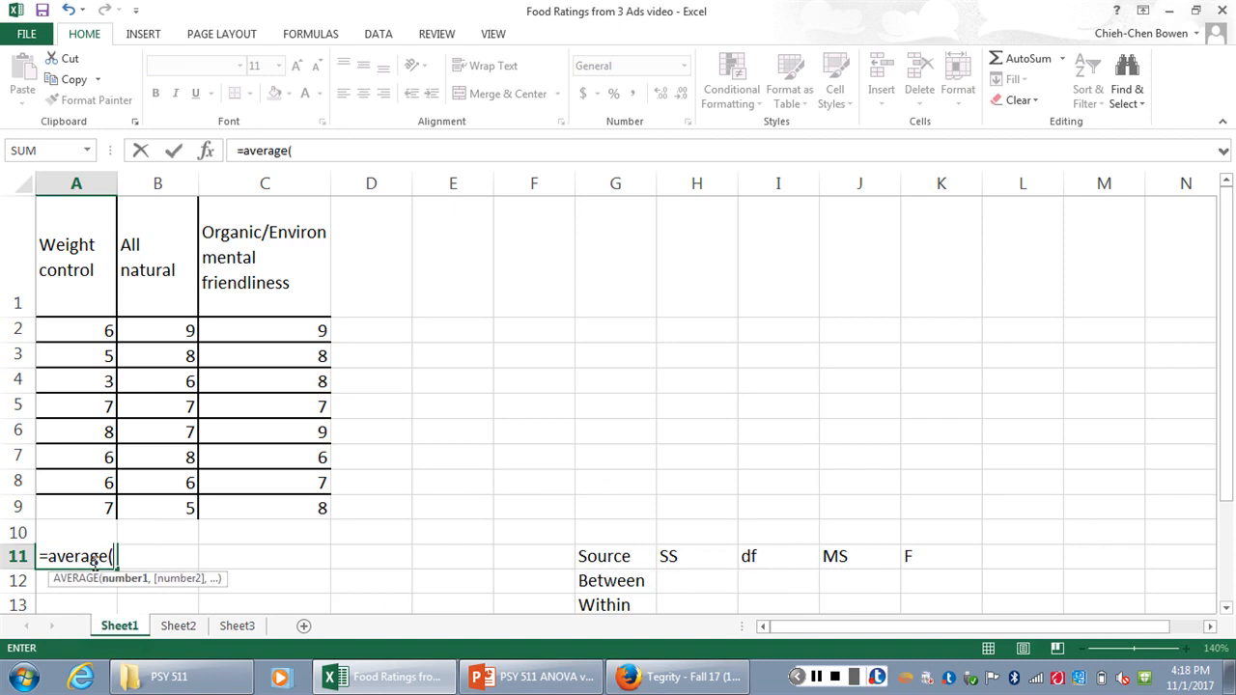
left_click(96, 331)
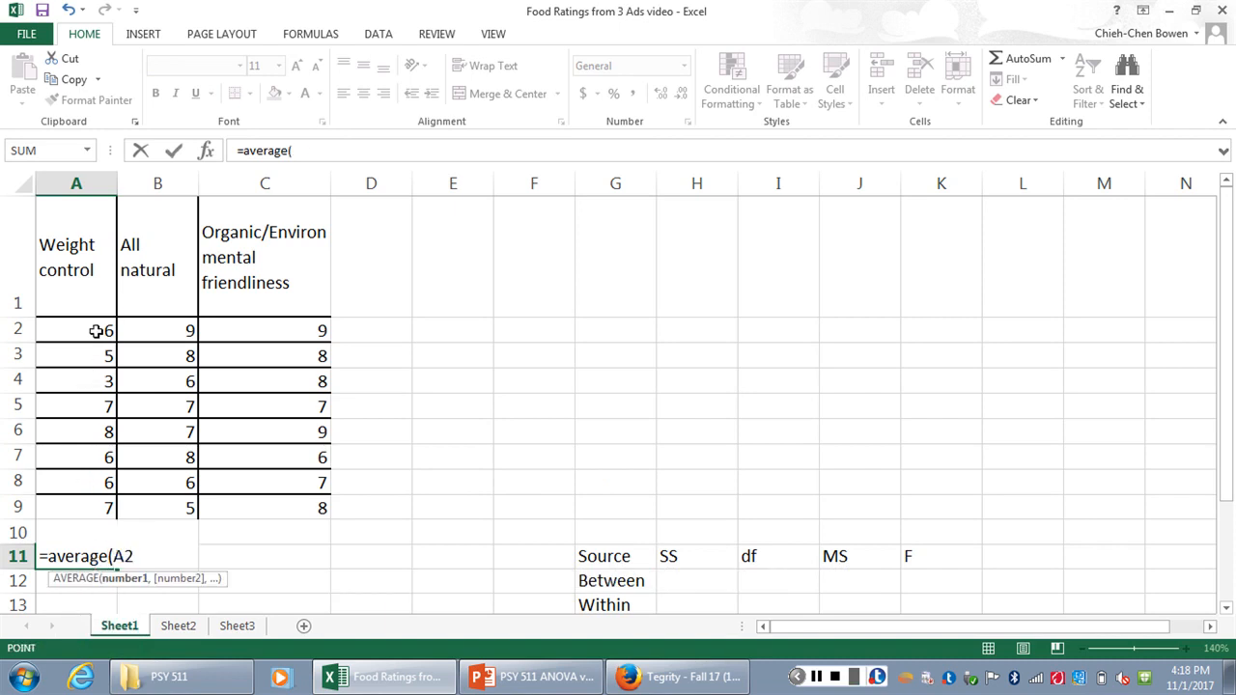
key("shift+Down")
key("shift+Down")
key("shift+Down")
key("shift+Down")
key("shift+Down")
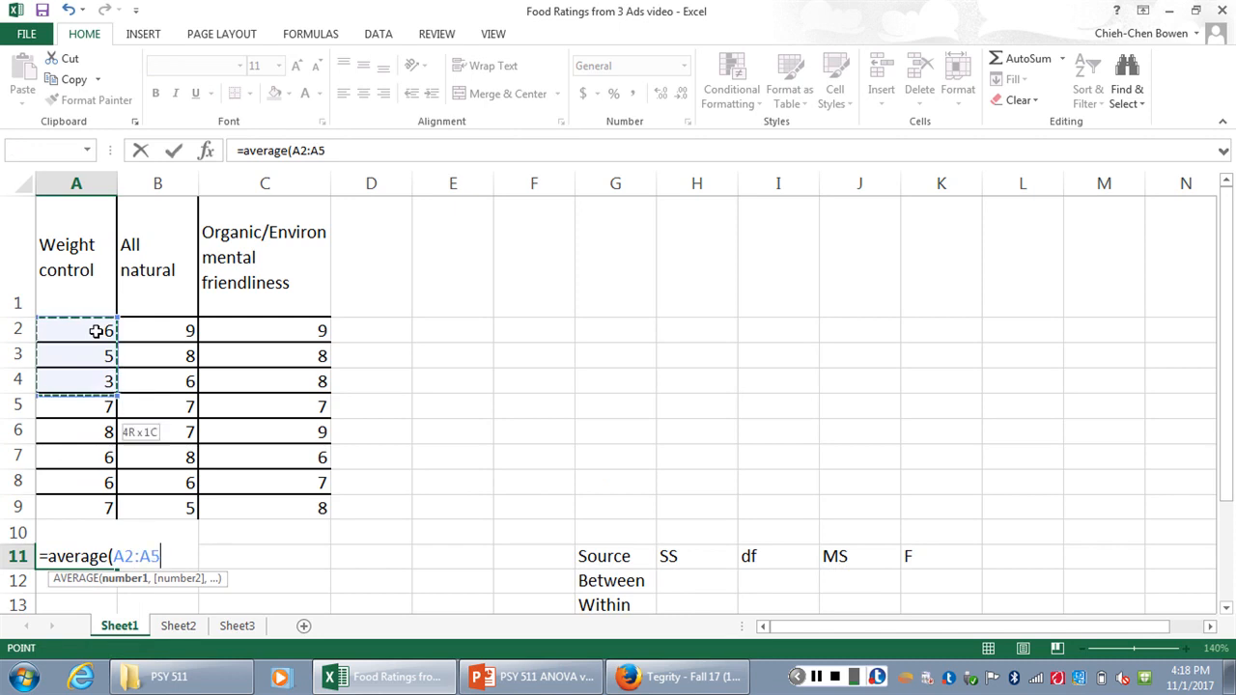
key("shift+Down")
key("shift+Down")
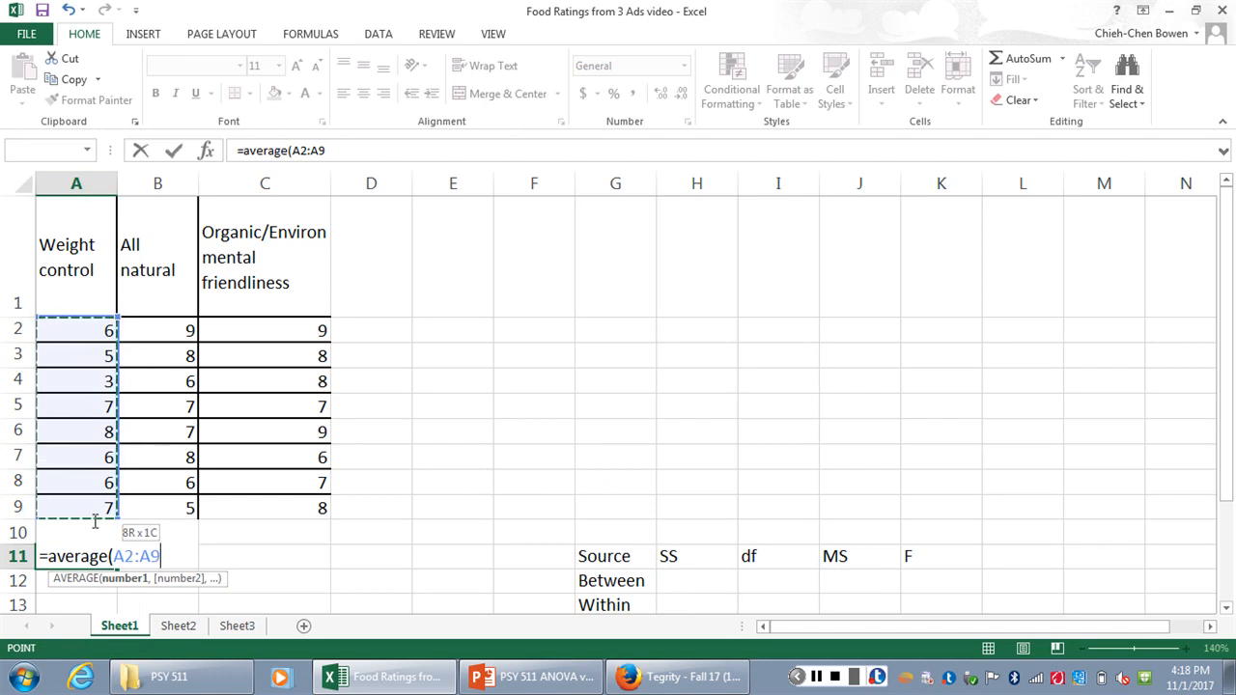
type(")")
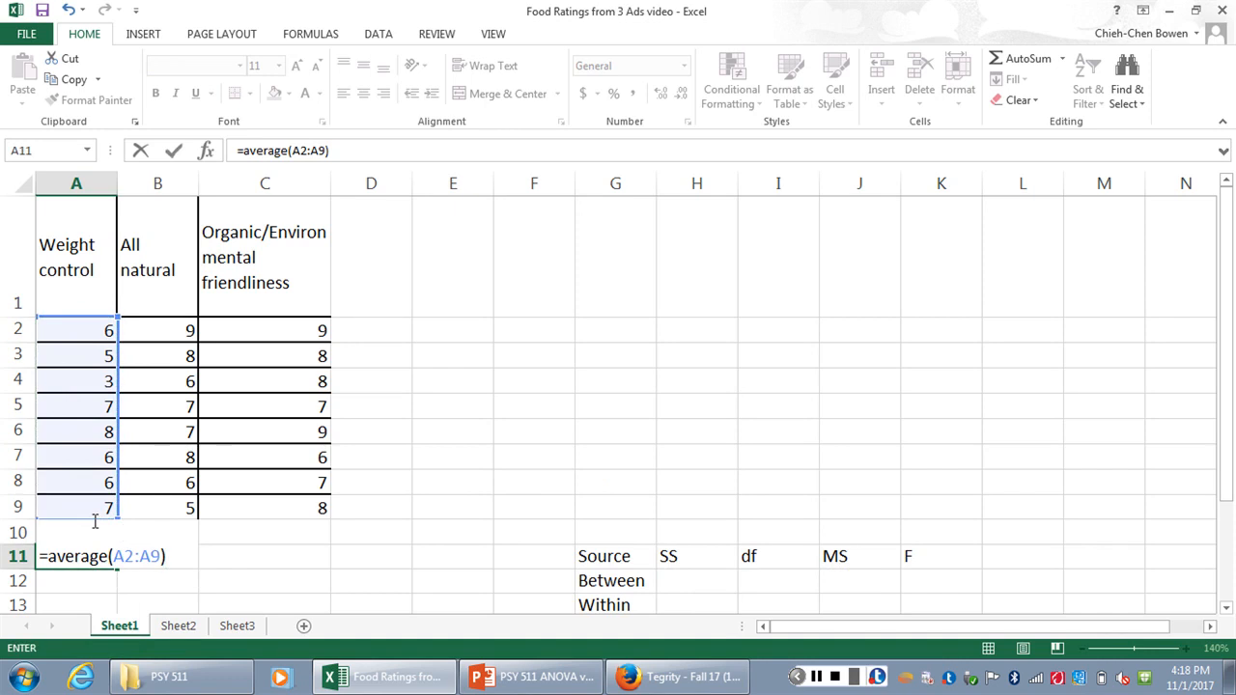
key("Return")
Step: Copy the average formula from A11 across to B11 and C11, and check the formulas in both copied cells
left_click(97, 553)
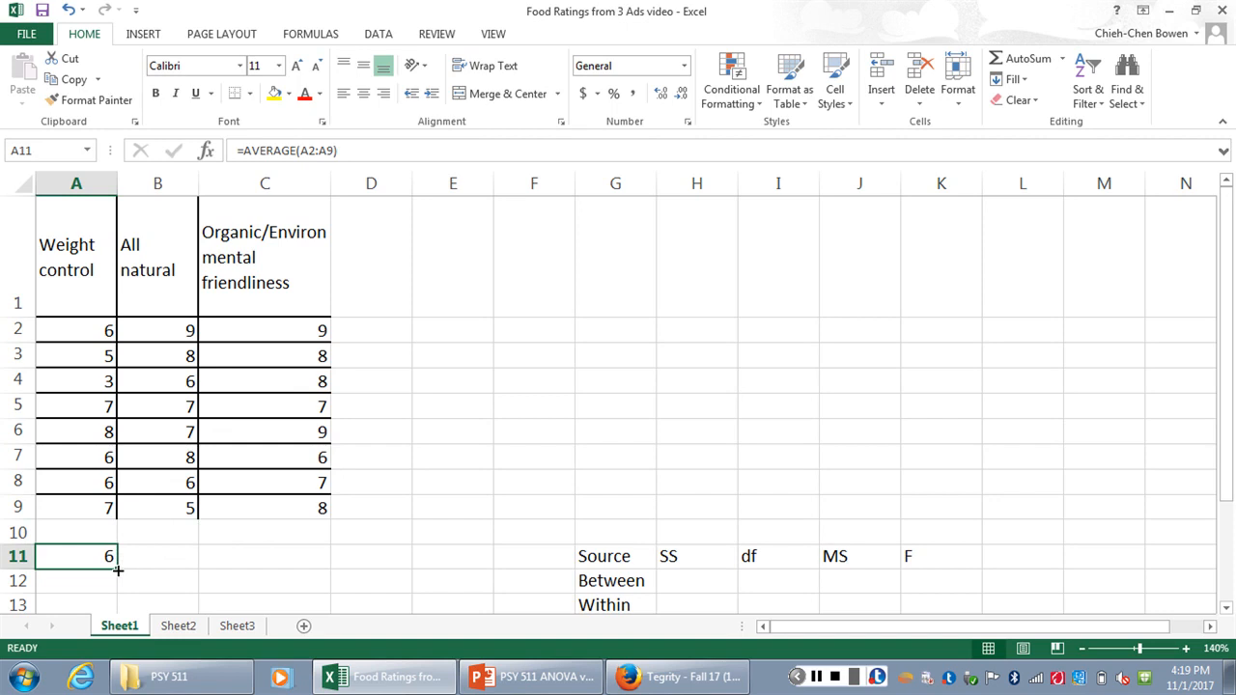
left_click_drag(117, 570, 281, 563)
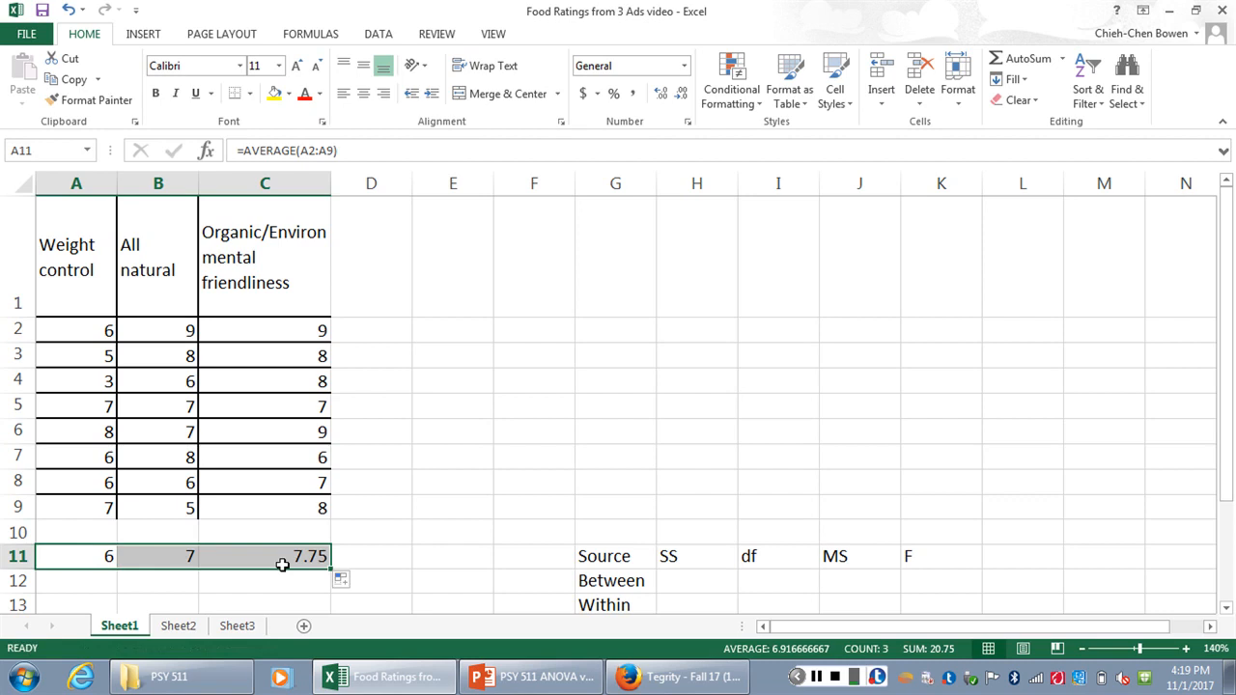
left_click(175, 557)
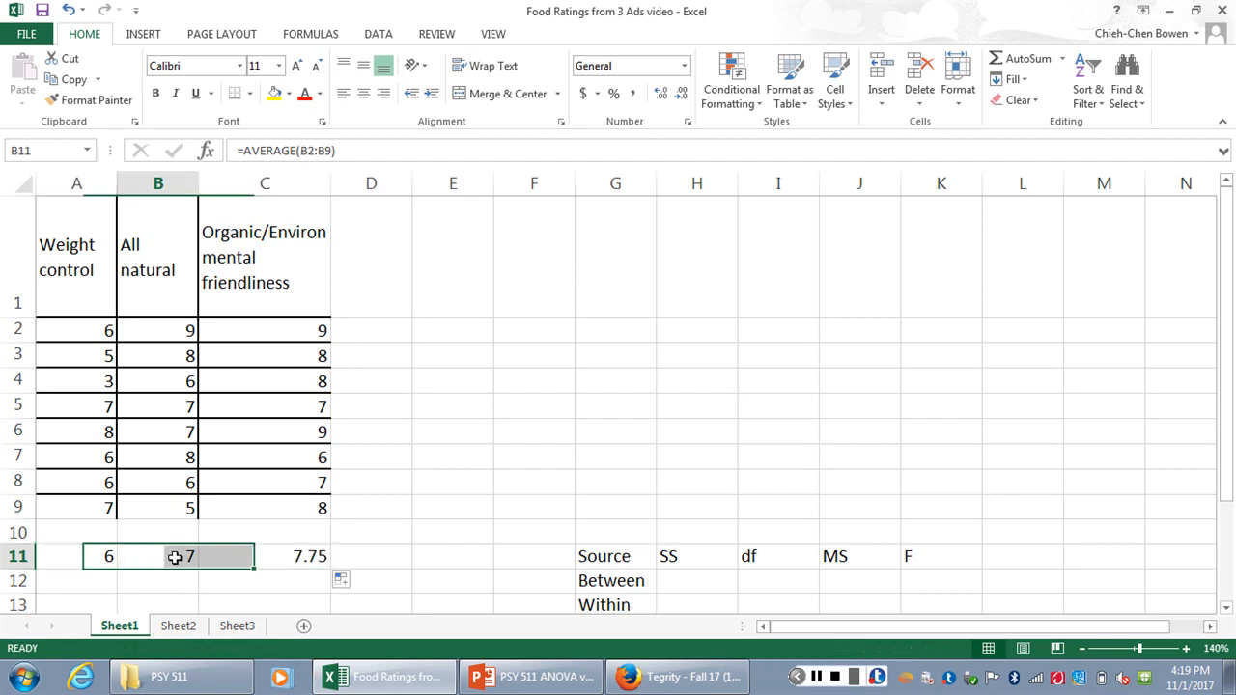
left_click(281, 557)
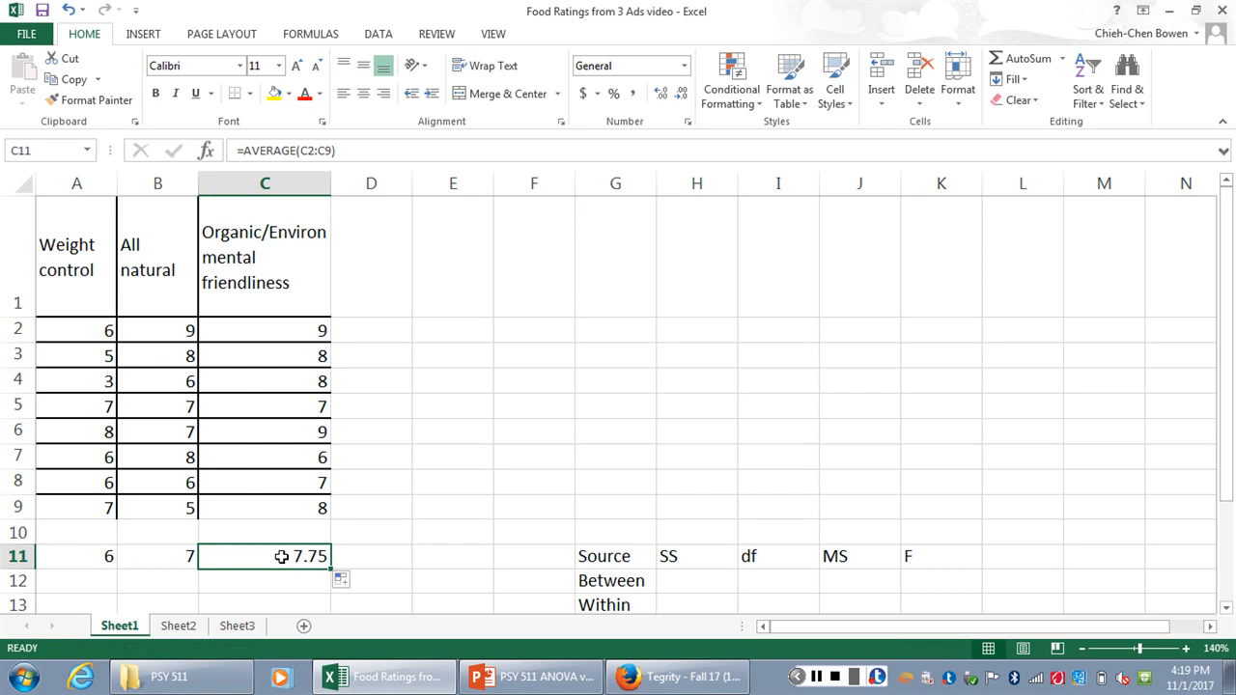
Step: Calculate the grand mean of the three group means in cell D11 with =average(A11:C11)
left_click(370, 553)
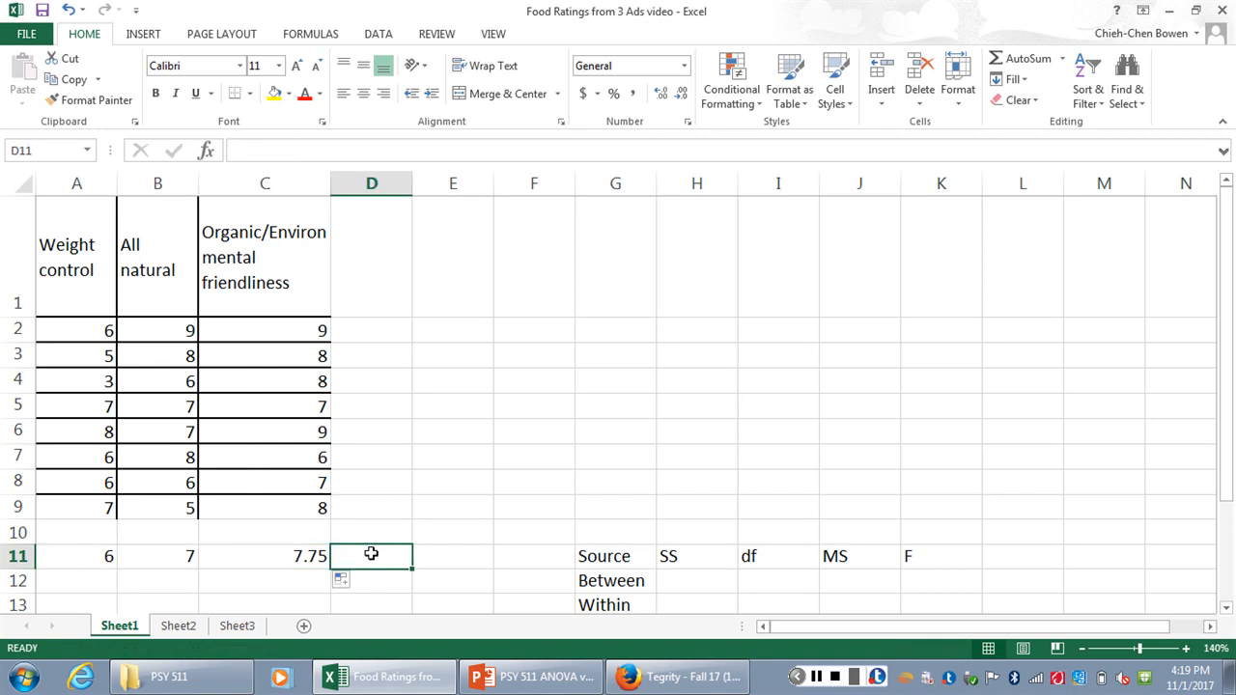
type("=")
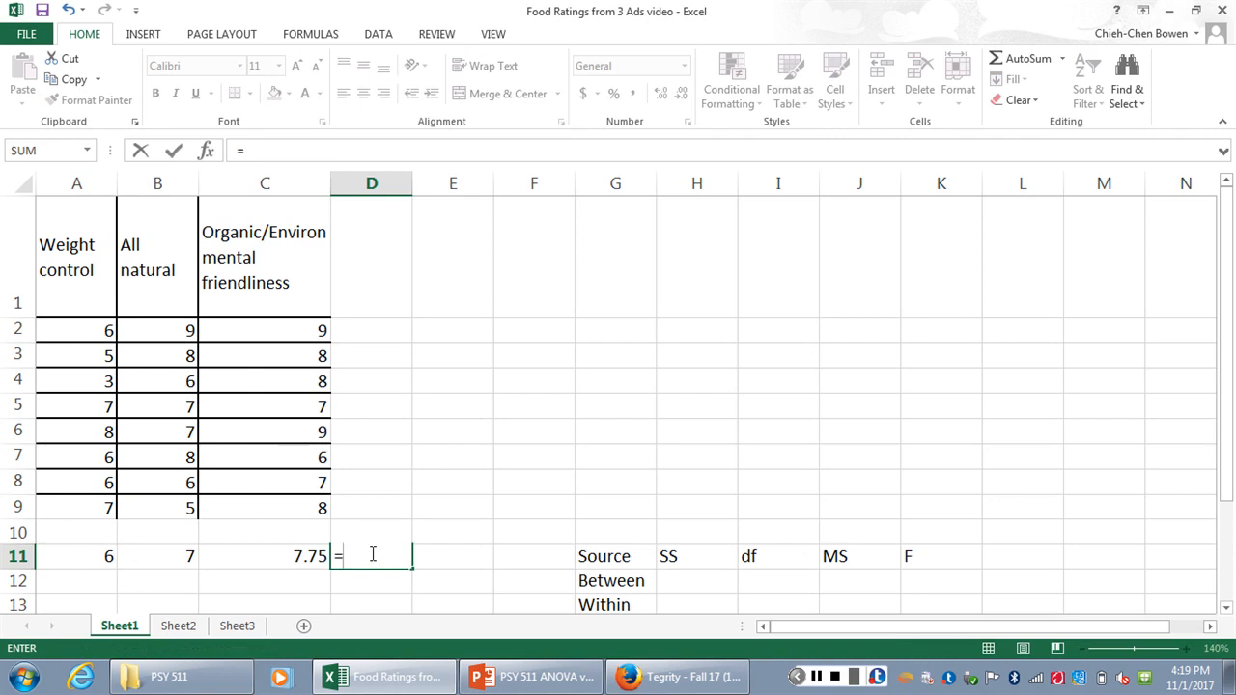
type("average")
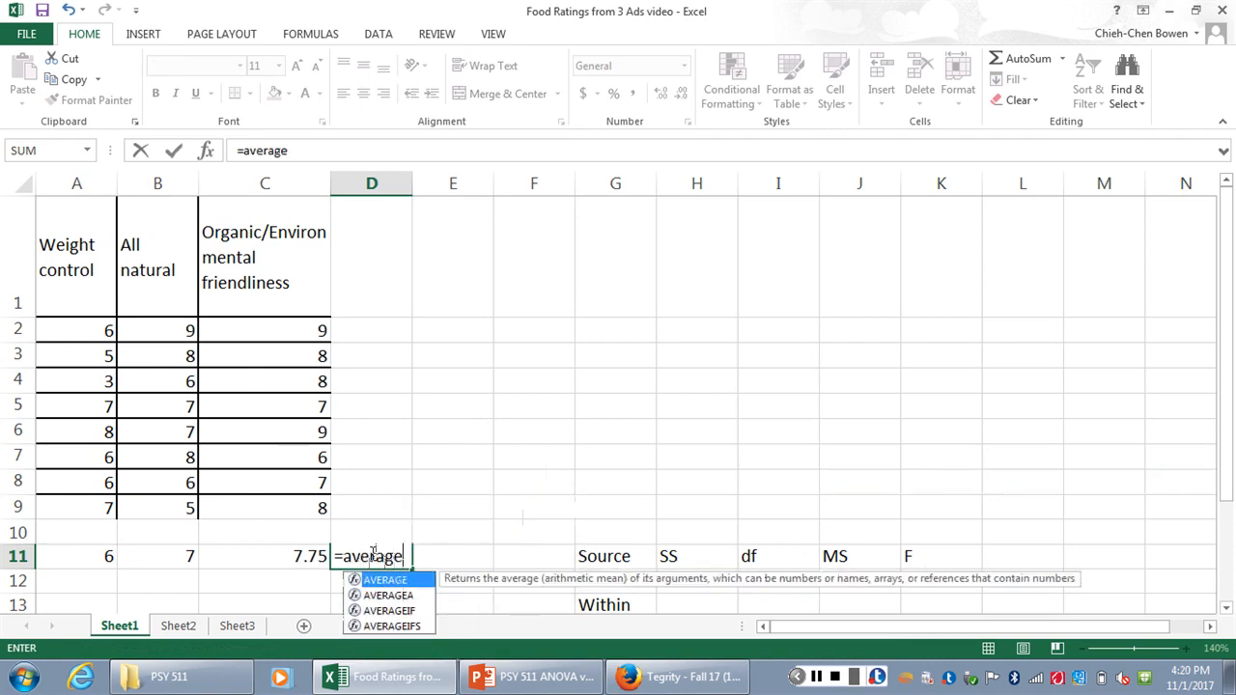
type("(")
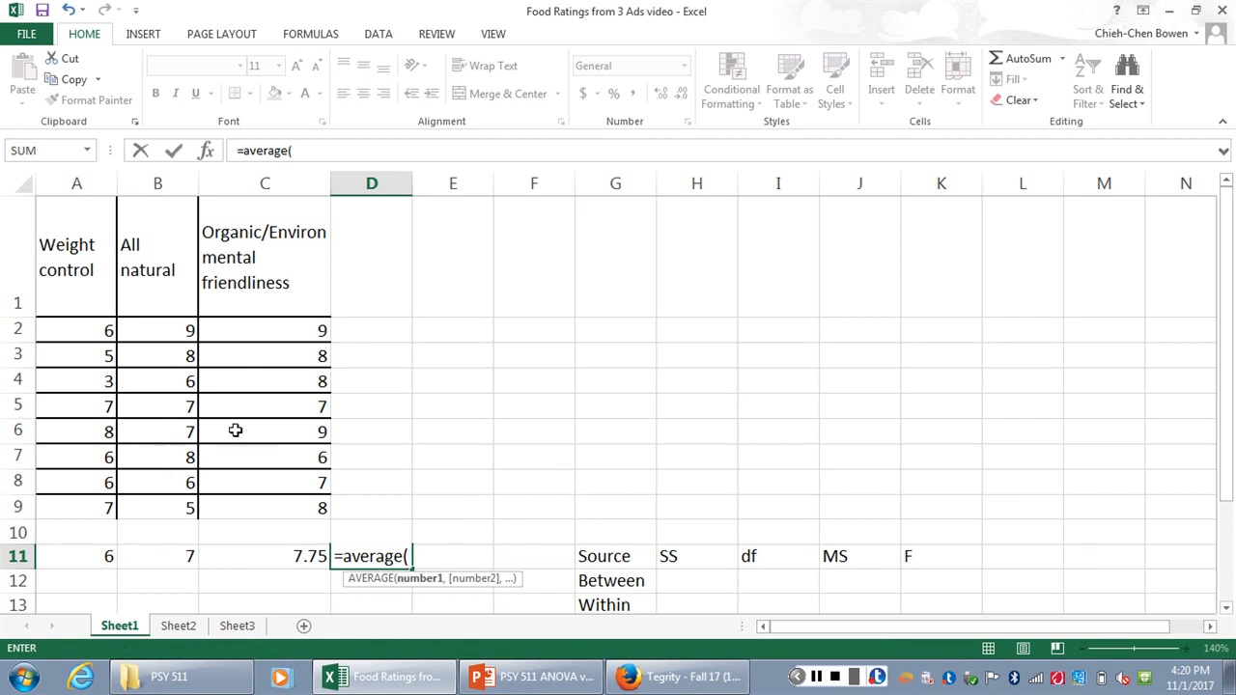
left_click(91, 552)
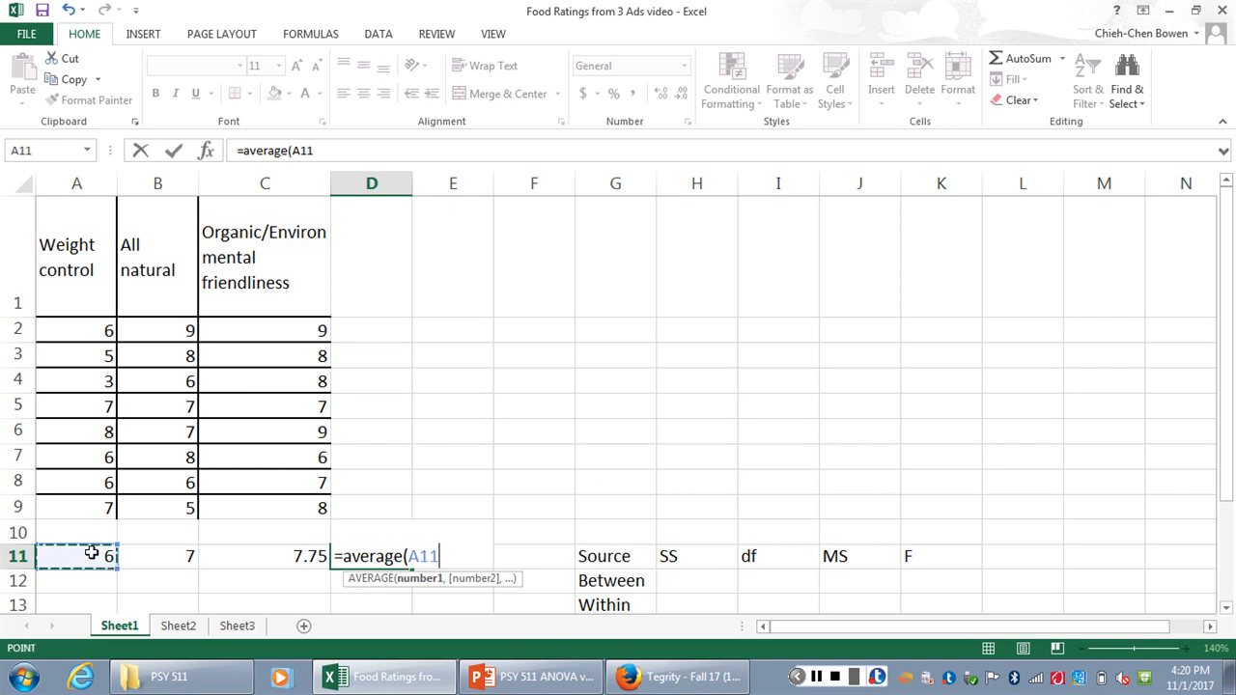
key("shift+Right")
key("shift+Right")
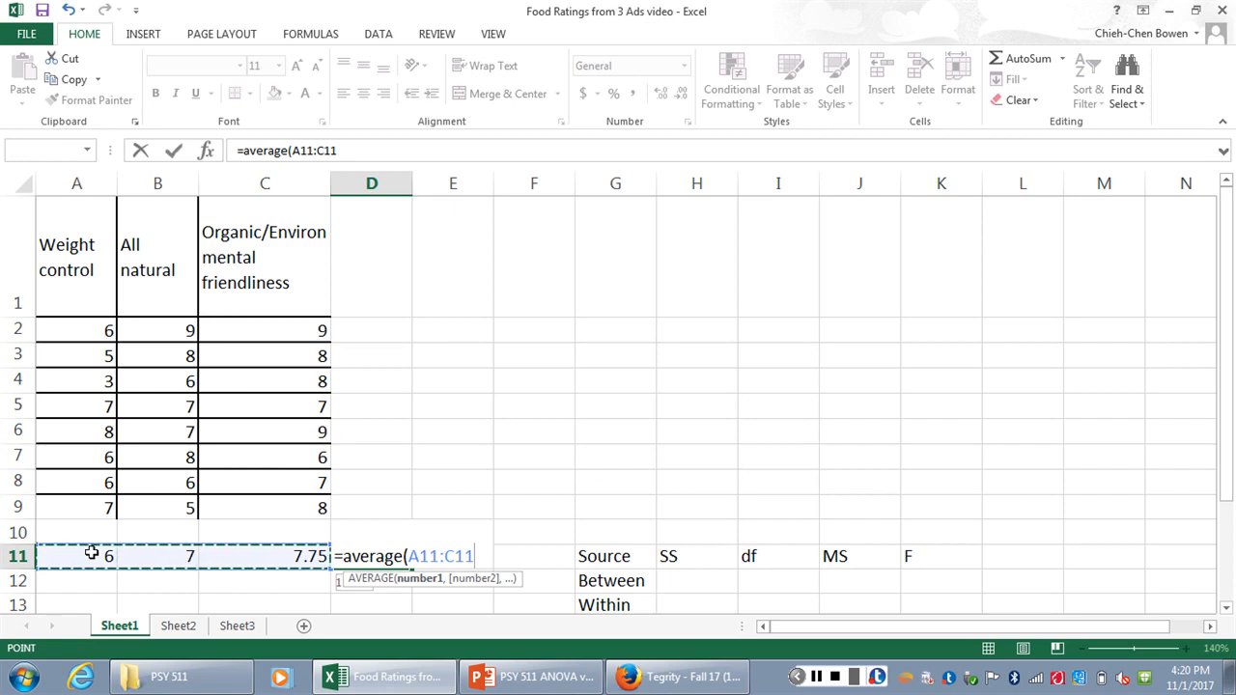
type(")")
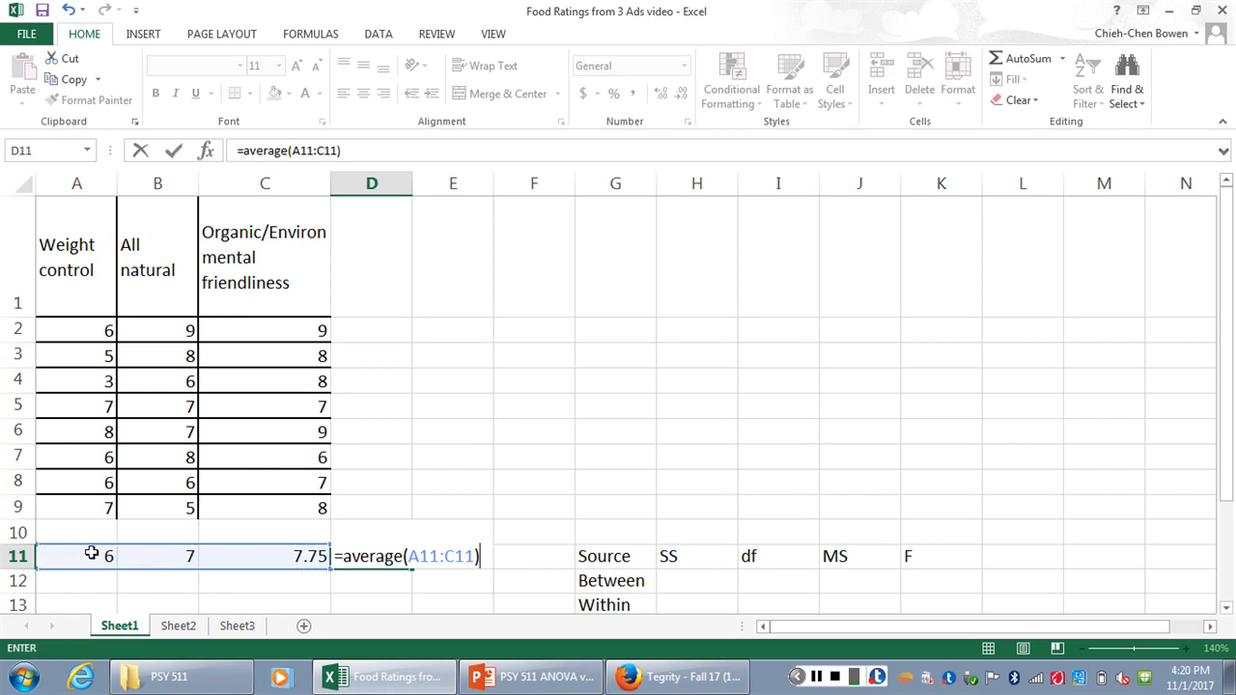
key("Return")
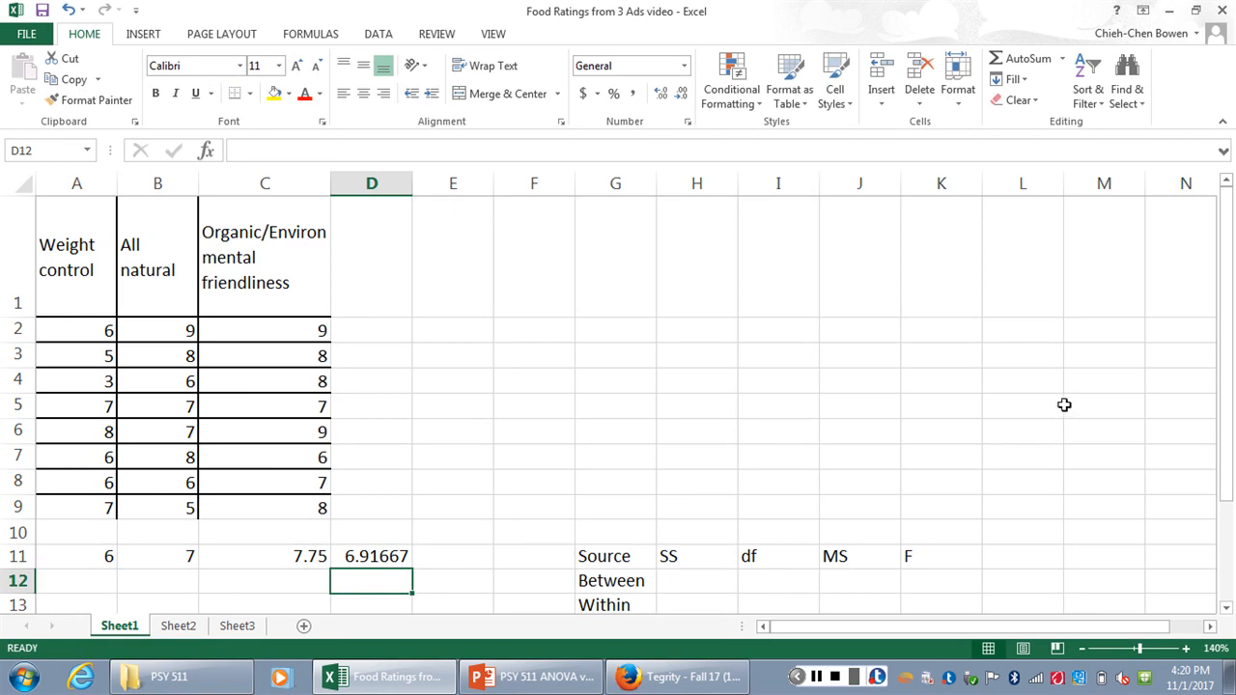
Step: Write the formula =(A2-D11)^2 in cell E2 for the squared deviation of the first Weight control rating from the grand mean
scroll(1228, 407, "down", 1)
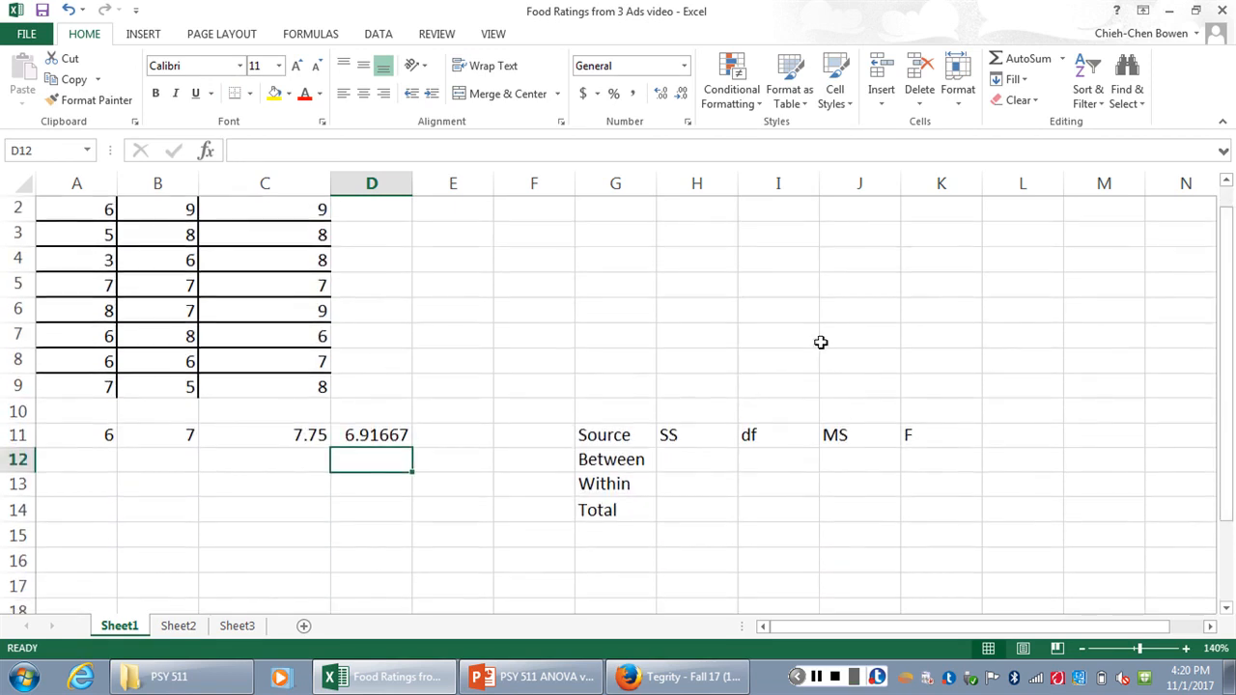
scroll(1230, 275, "up", 1)
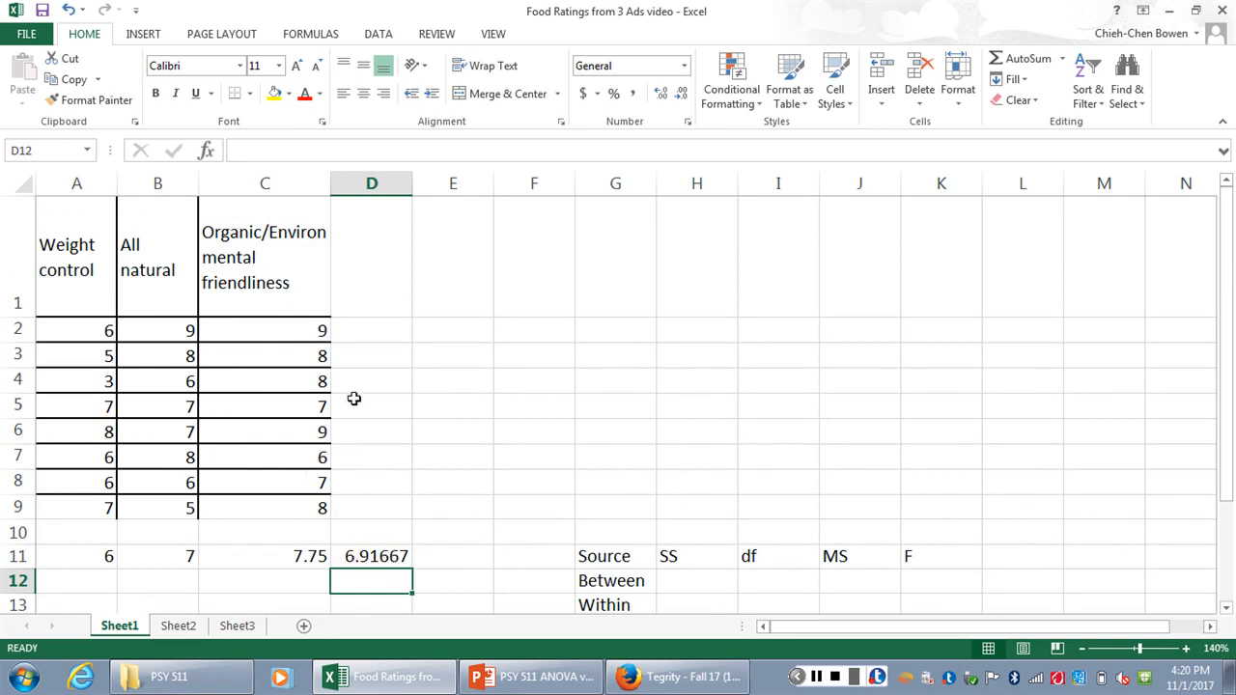
left_click(480, 327)
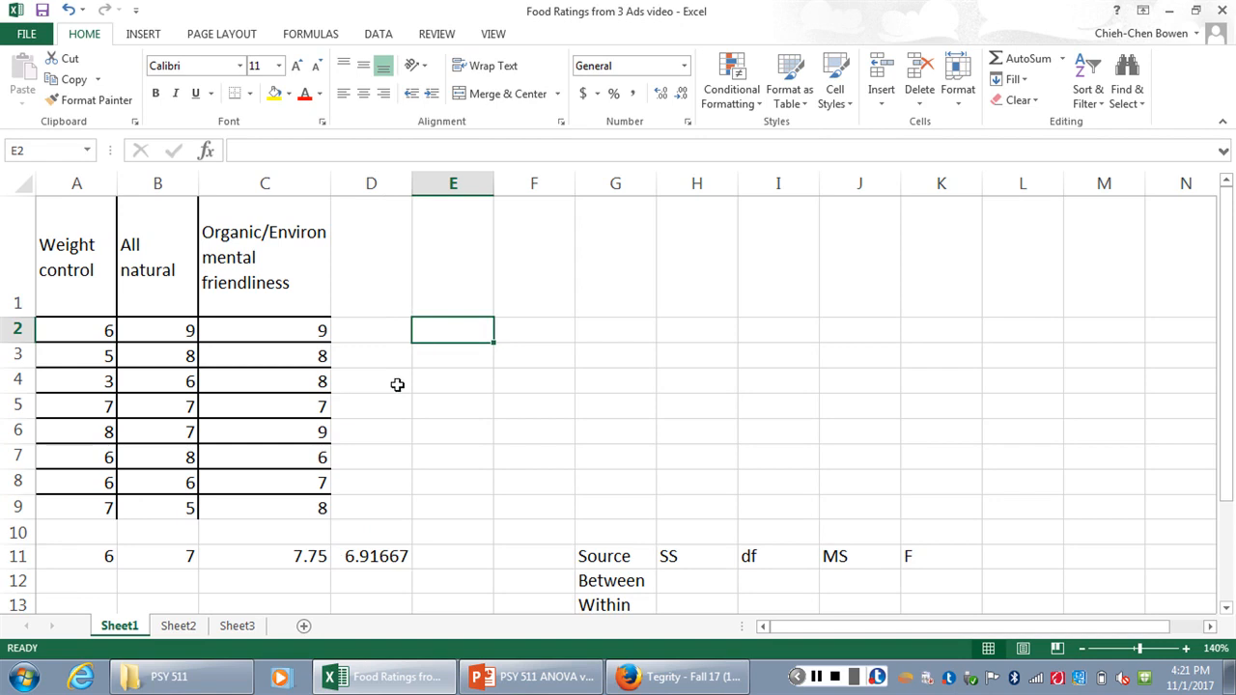
double_click(437, 329)
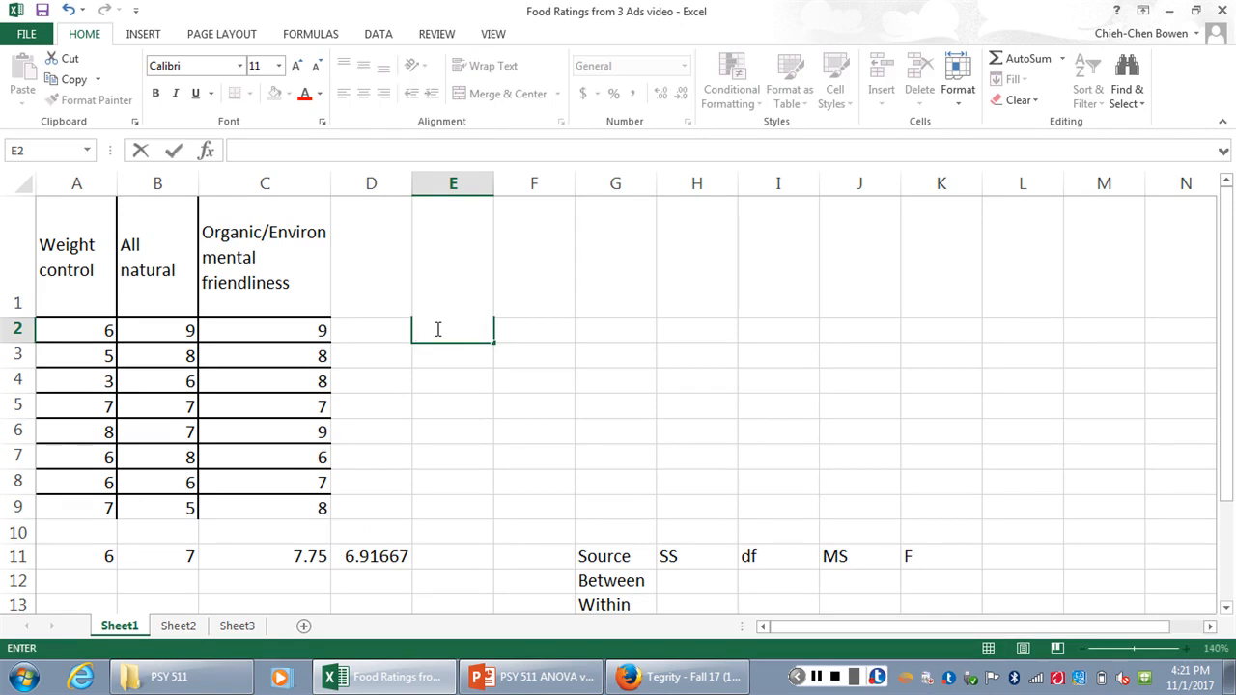
type("=")
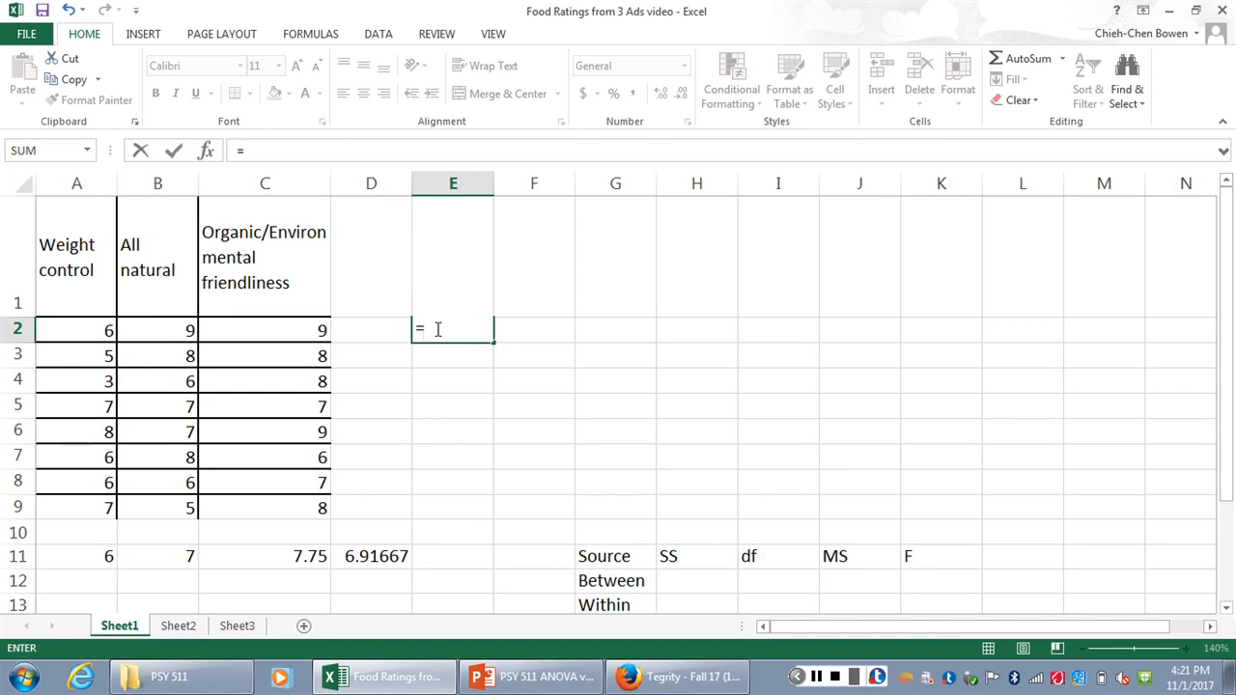
type("(")
left_click(100, 331)
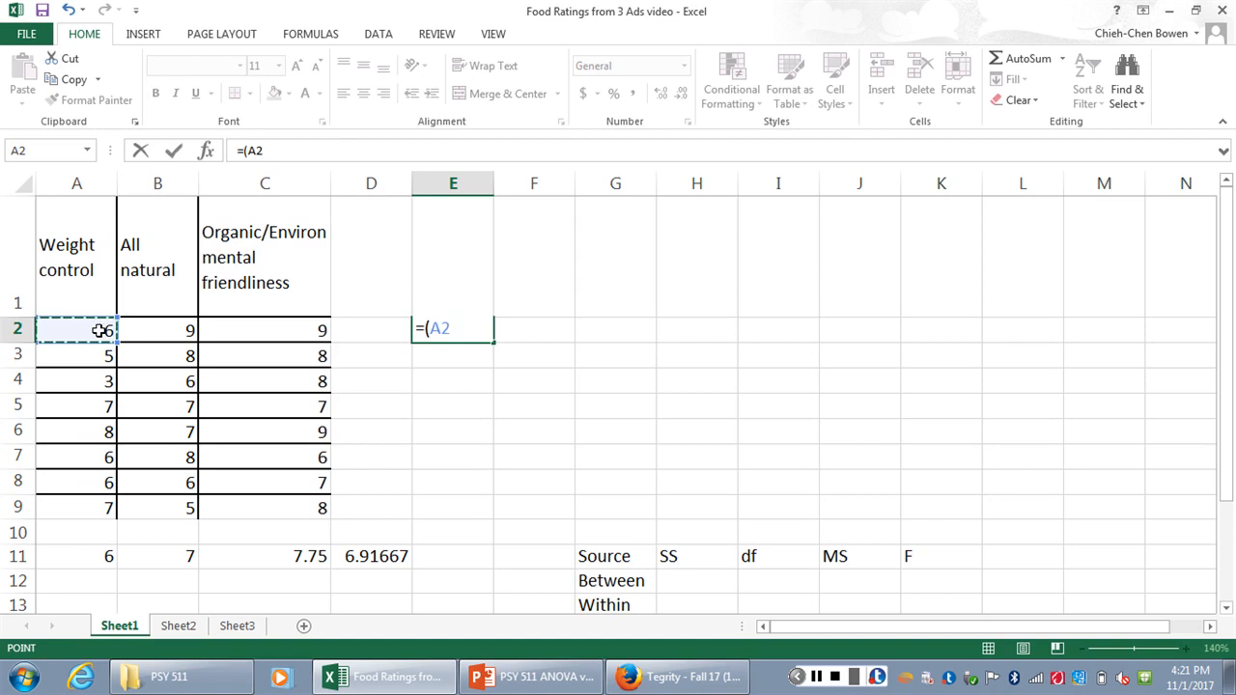
type("-")
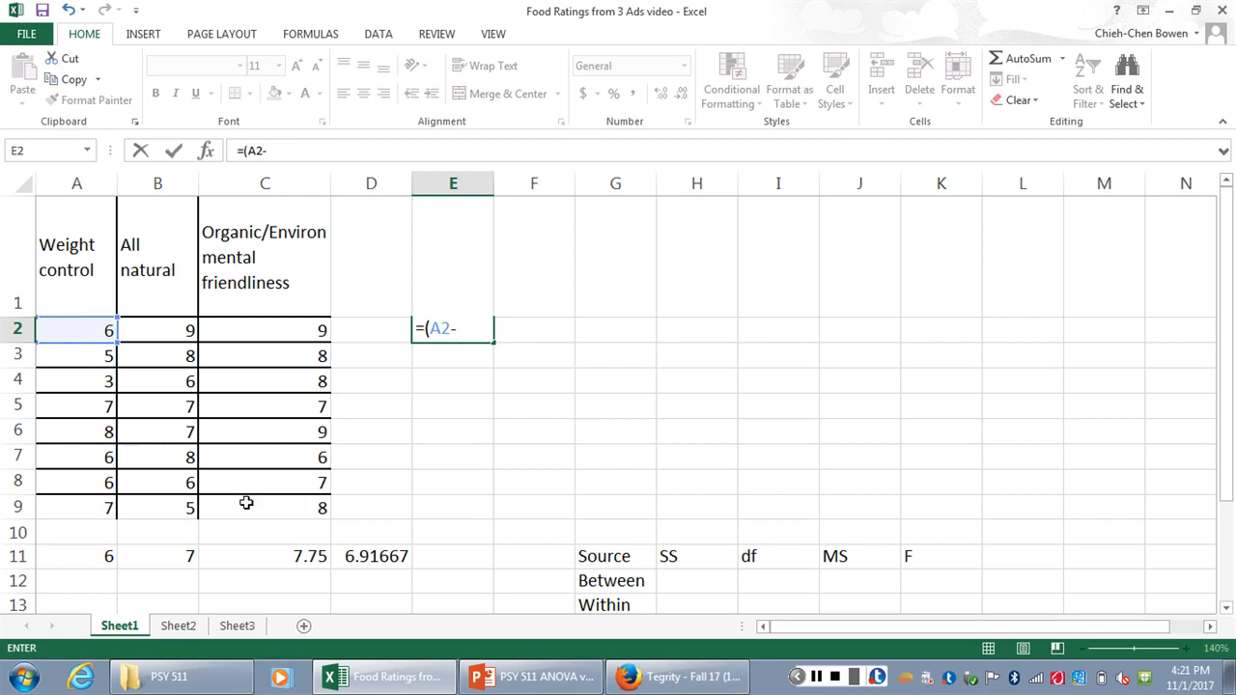
left_click(348, 558)
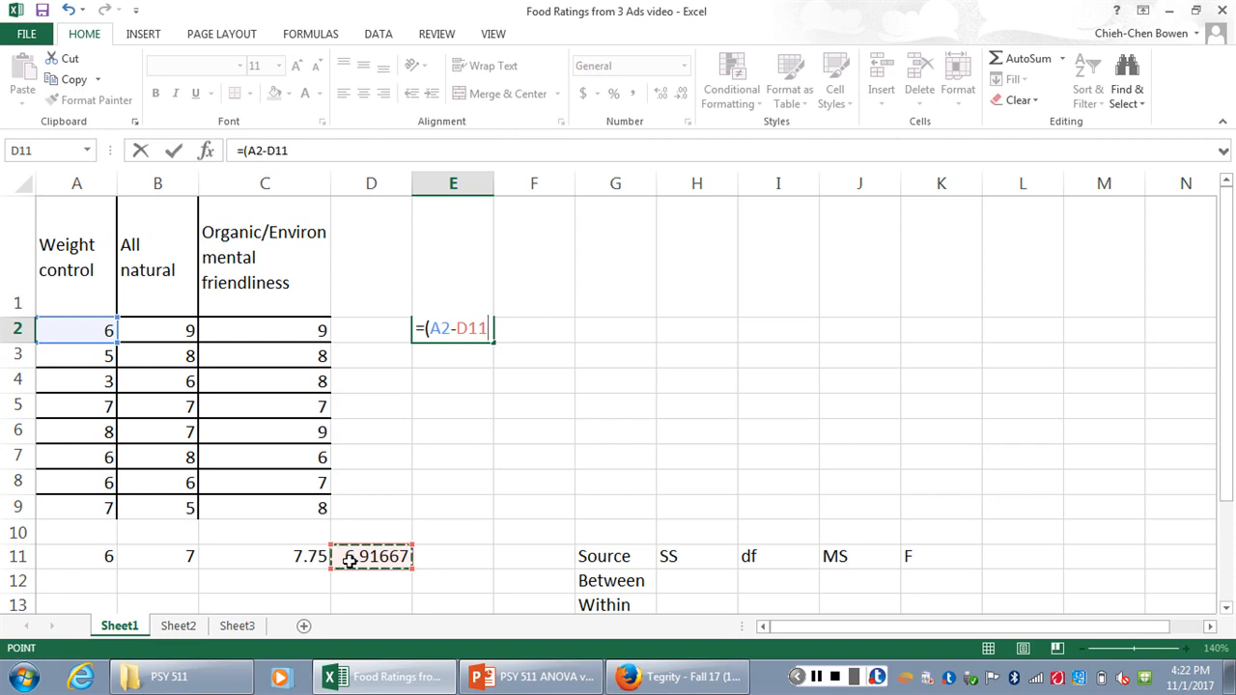
type(")")
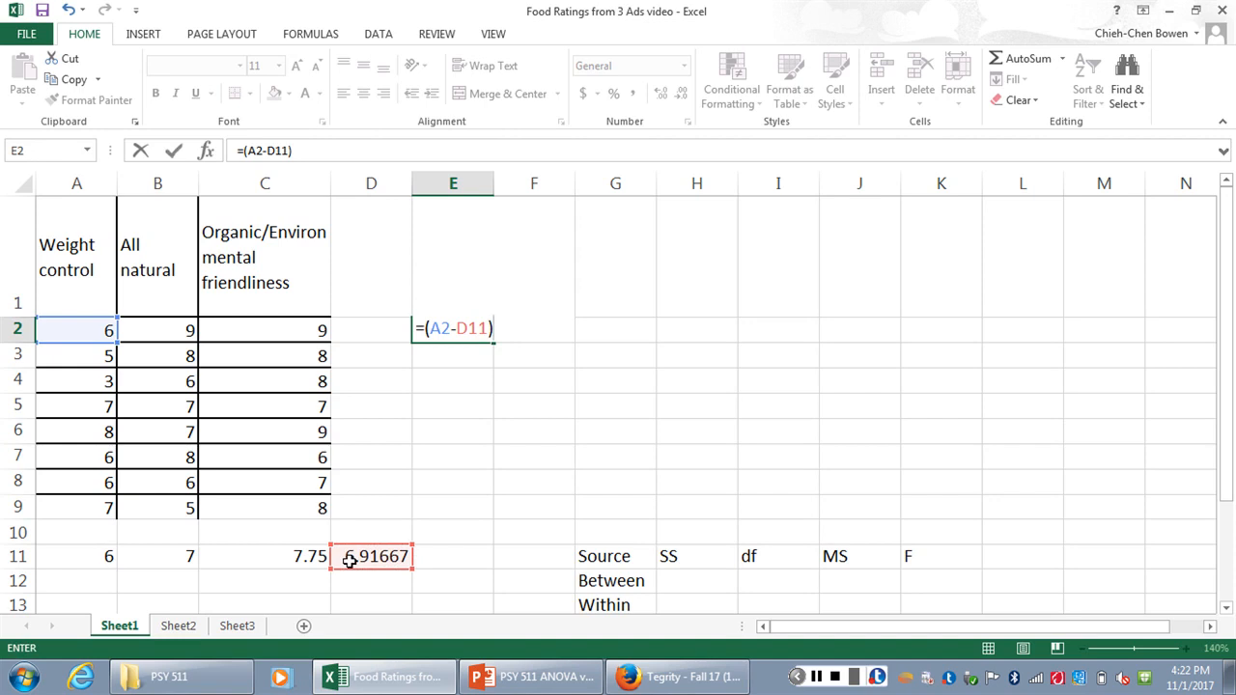
type("^2")
Step: Make the grand mean reference in the E2 formula absolute so it reads =(A2-$D$11)^2, and enter it
left_click(469, 328)
type("$")
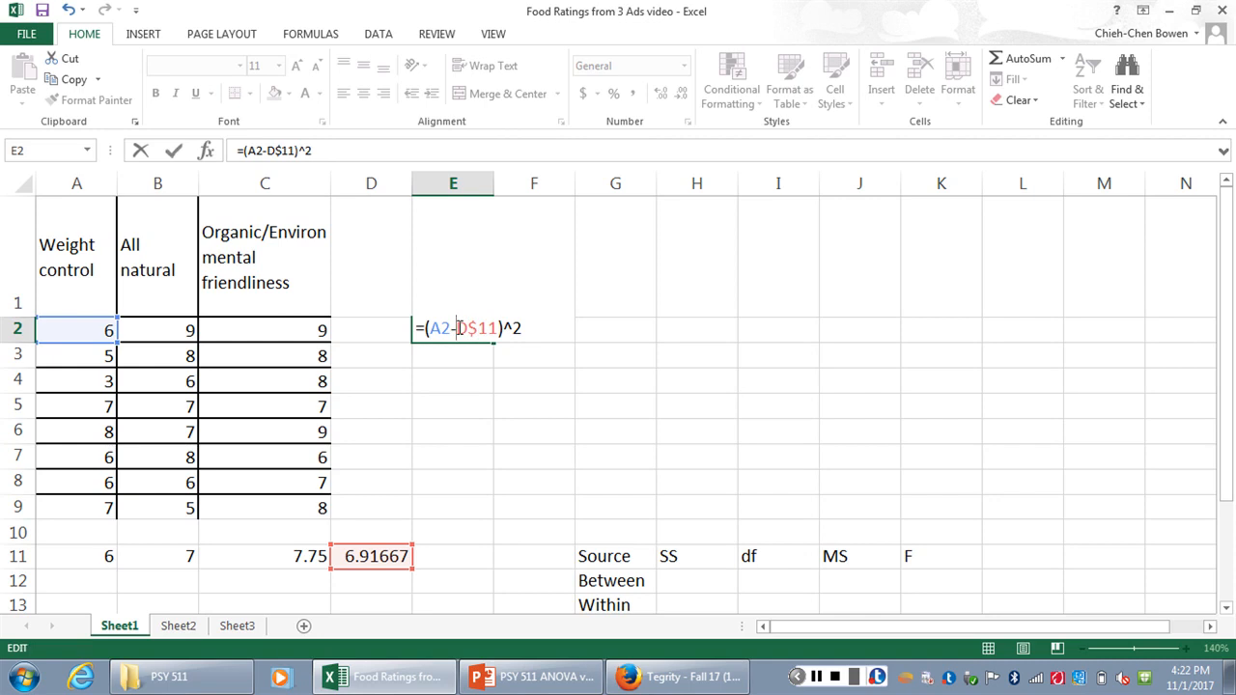
left_click(458, 328)
type("$")
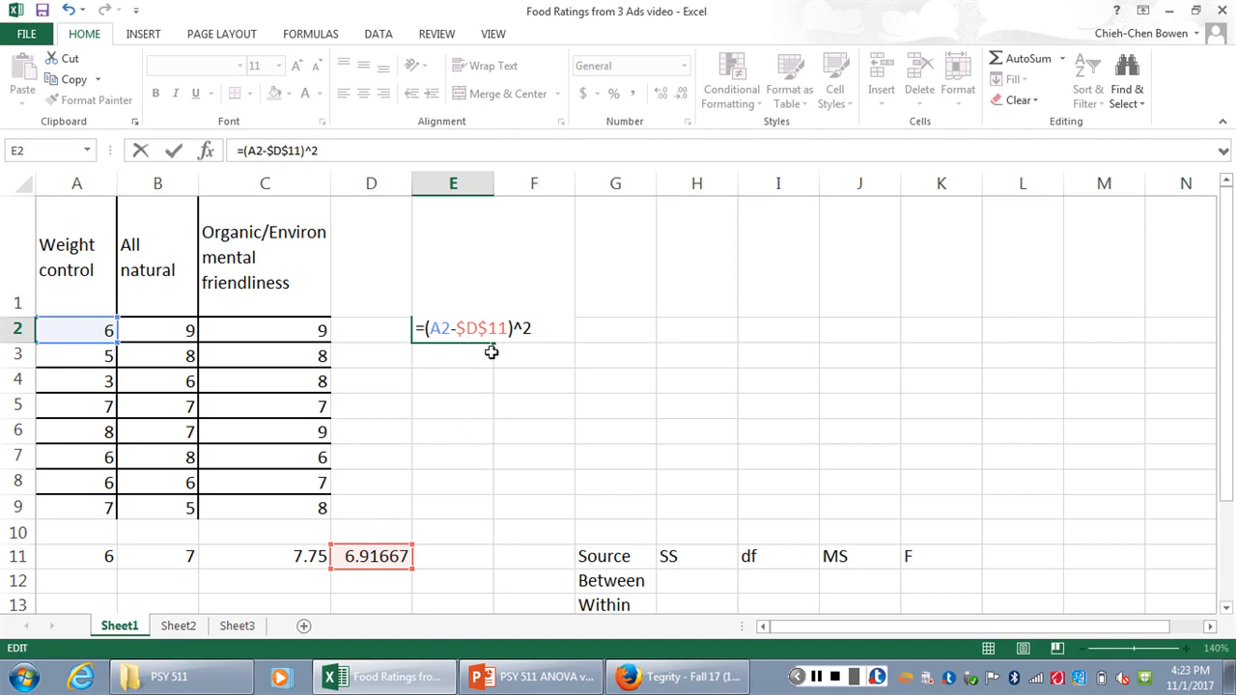
key("Return")
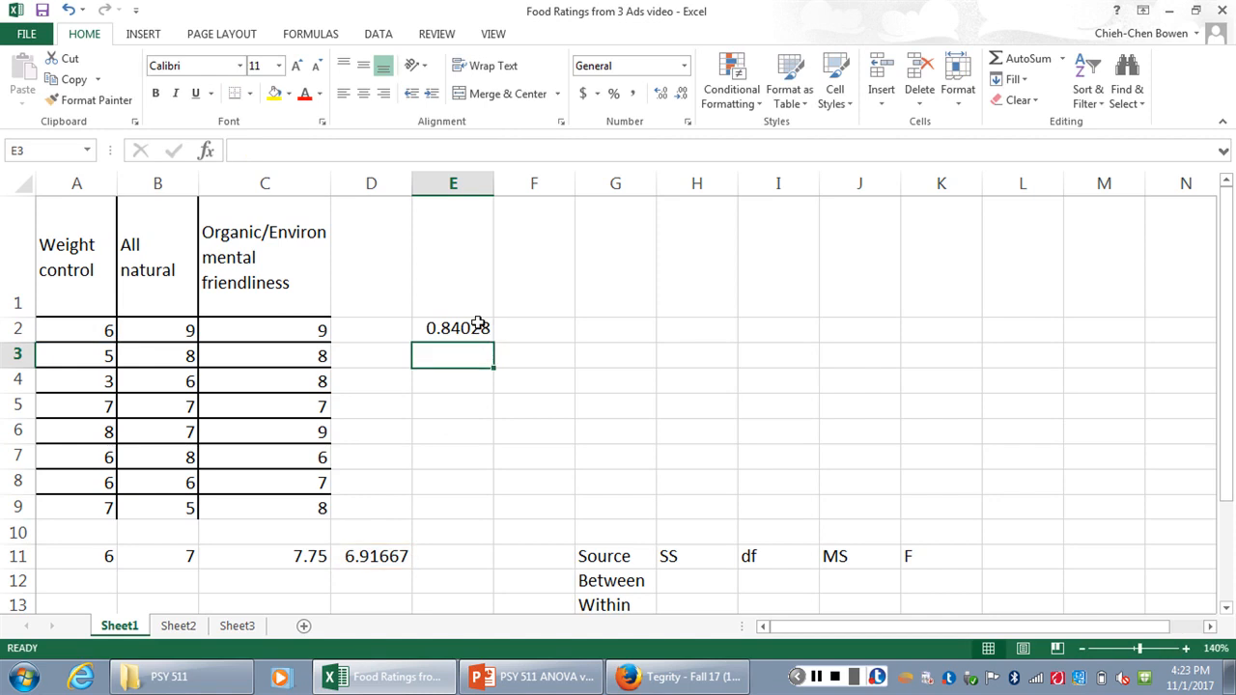
Step: Fill the squared deviation formula from E2 down to E9 and across to column G, and check the copied formula in F2
left_click(479, 326)
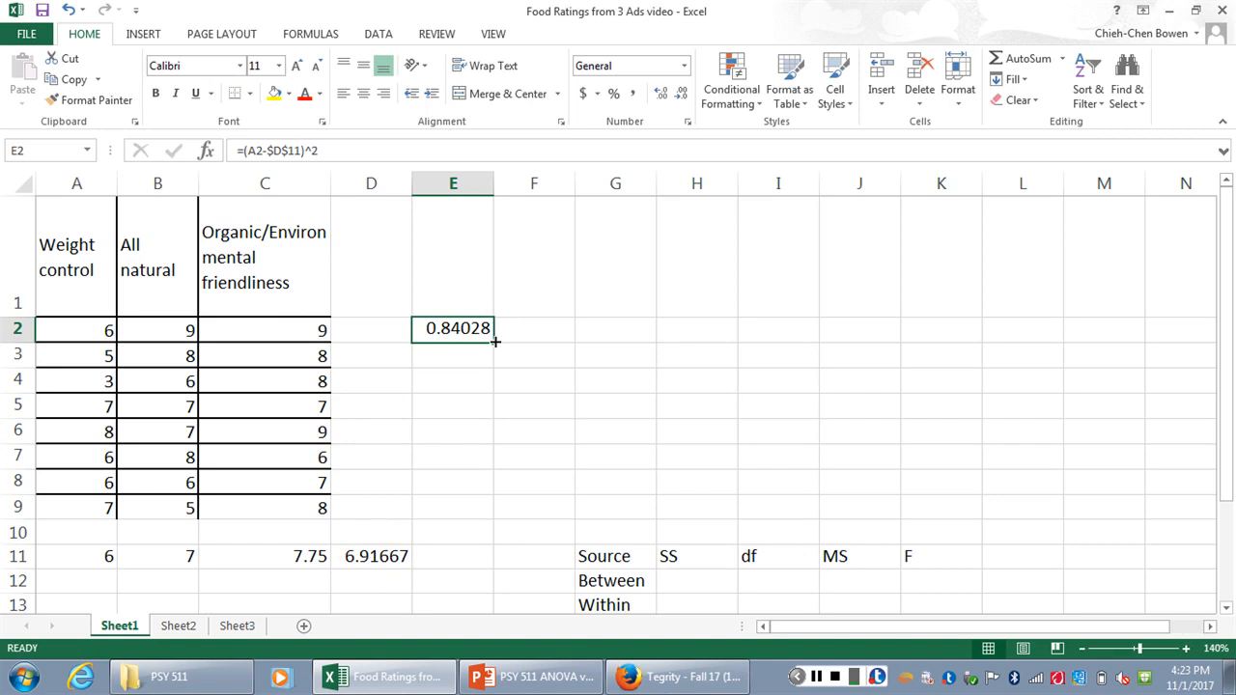
left_click_drag(495, 342, 487, 509)
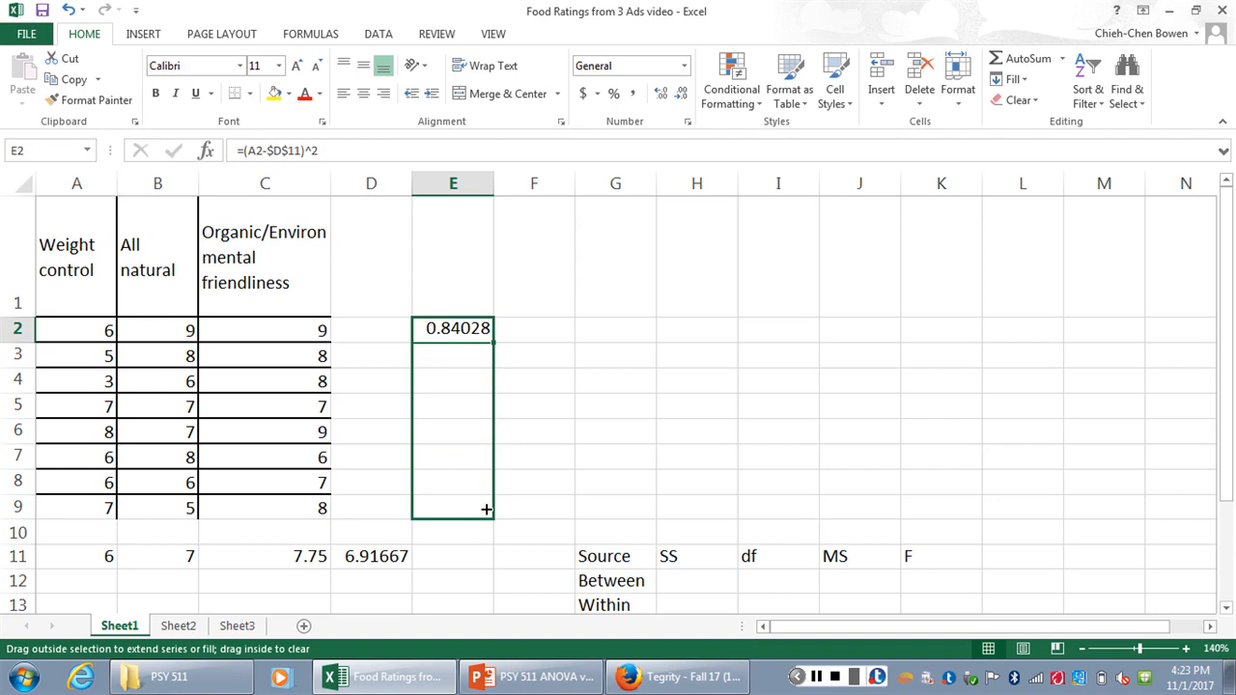
left_click_drag(487, 509, 487, 509)
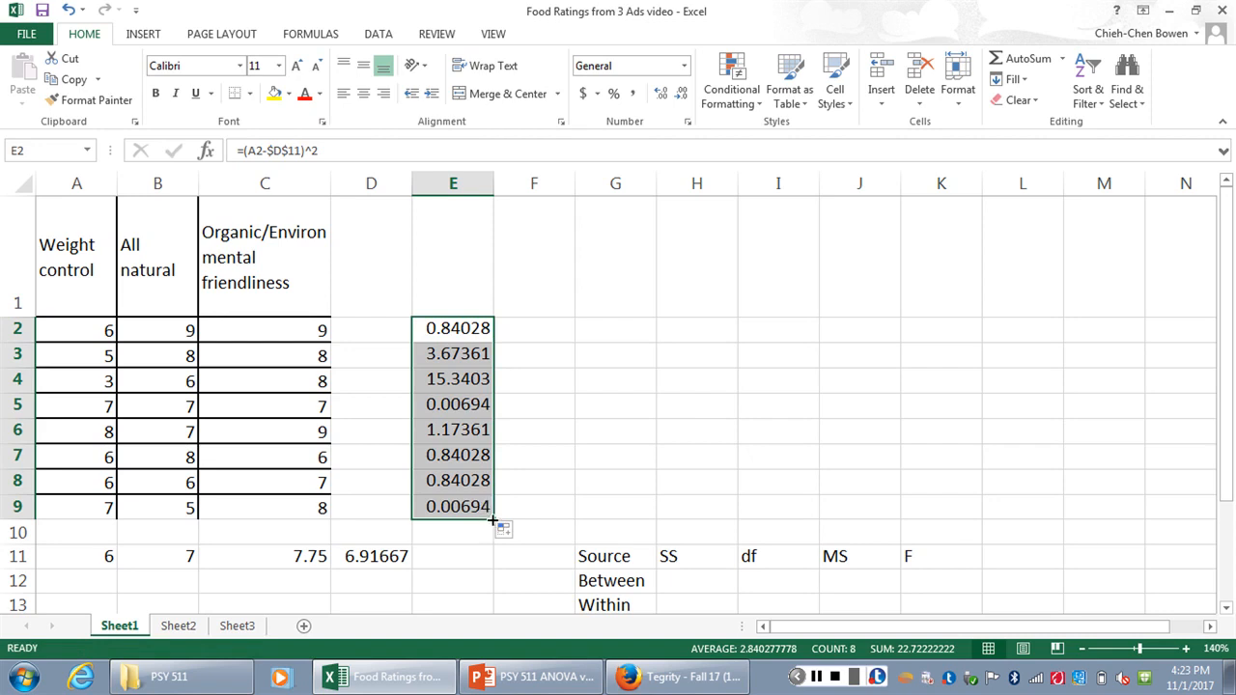
left_click_drag(492, 521, 628, 511)
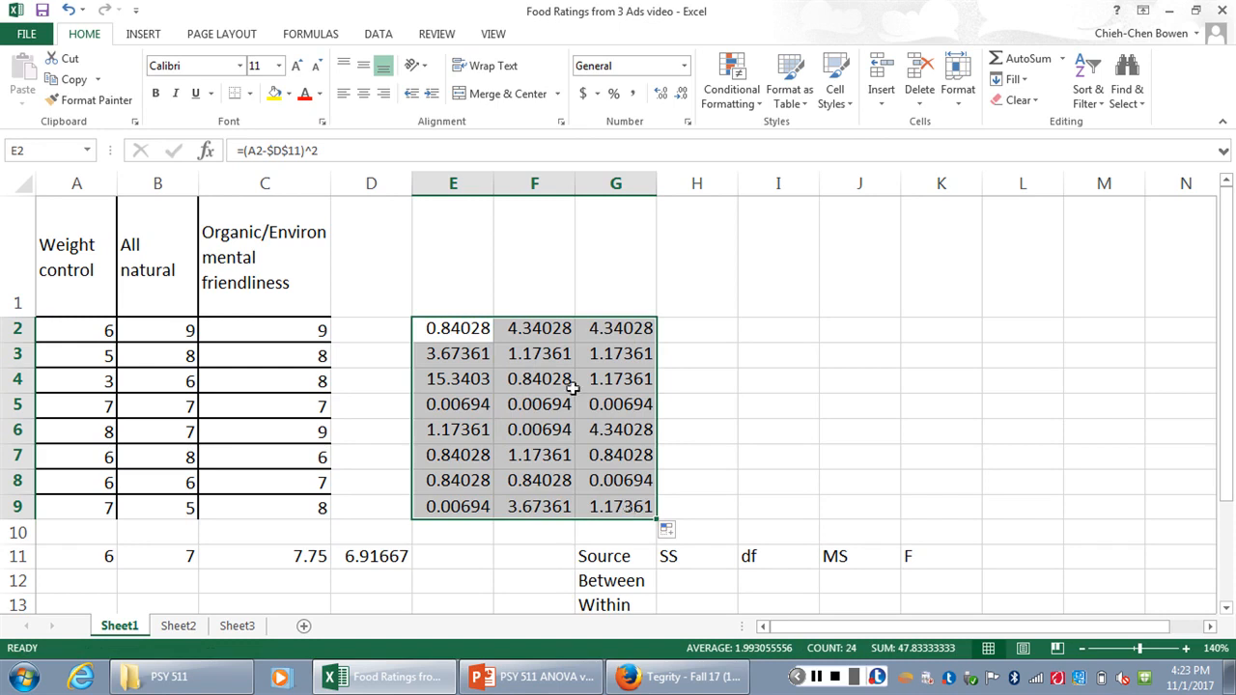
left_click(540, 329)
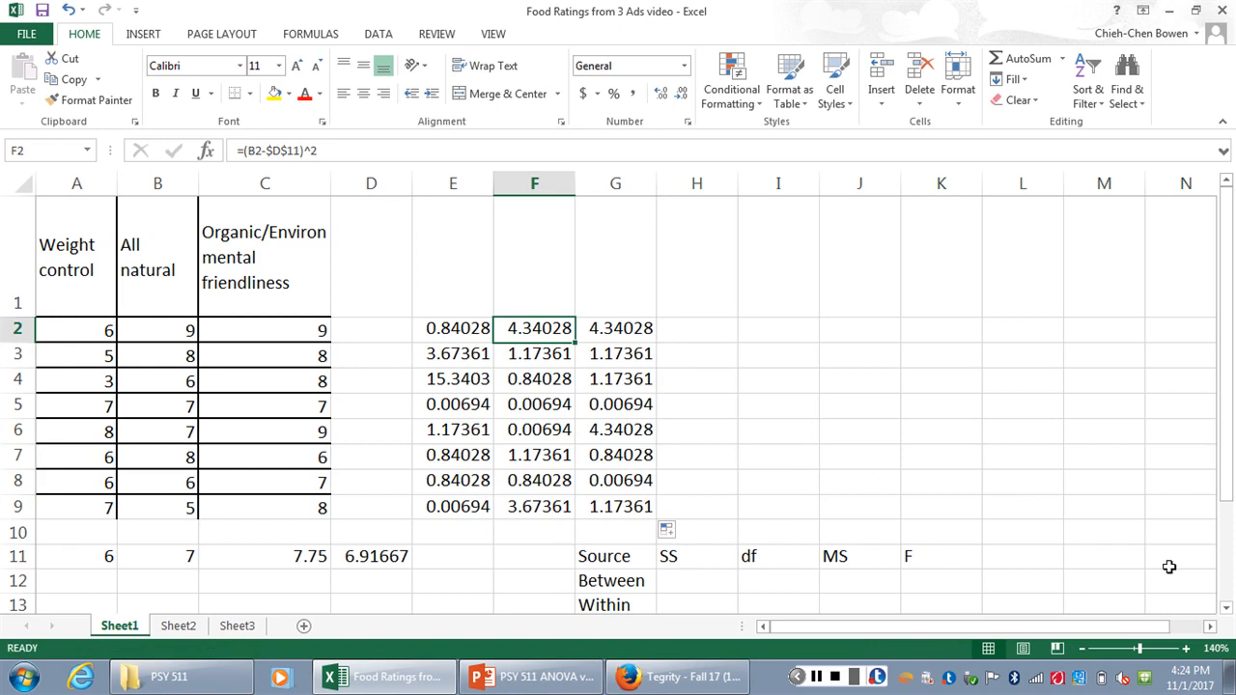
Step: Calculate the Total sum of squares in cell H14 with =sum(E2:G9)
left_click(1226, 610)
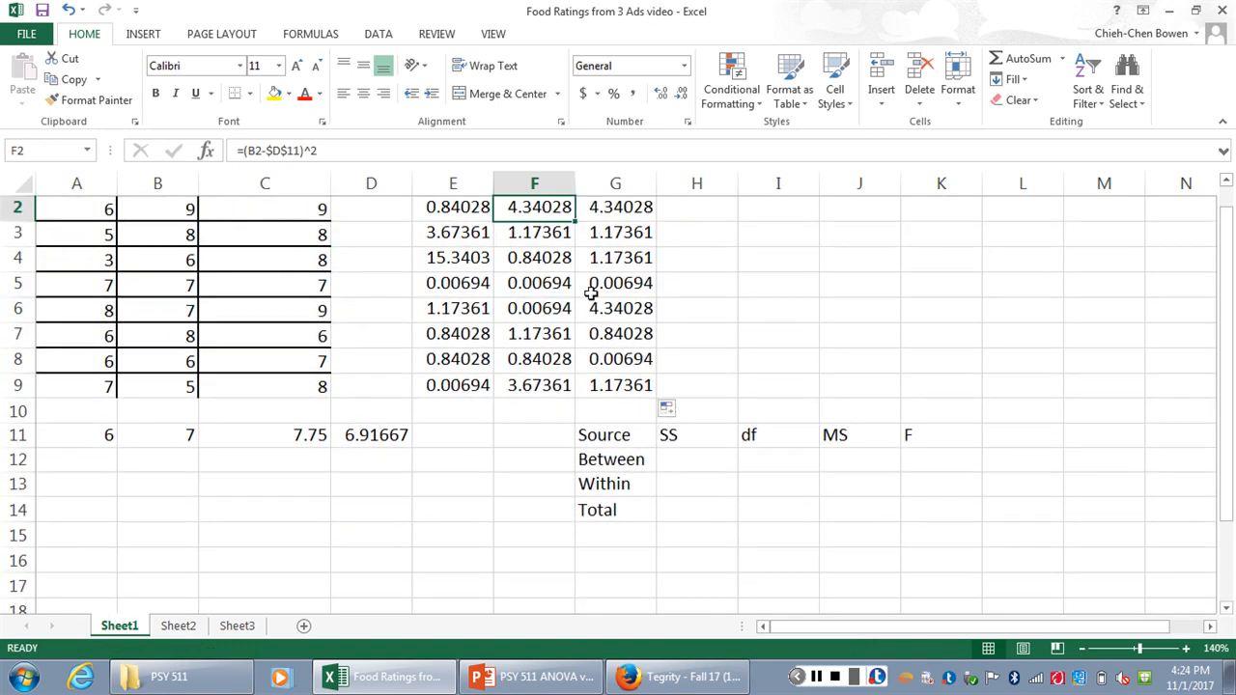
left_click(693, 511)
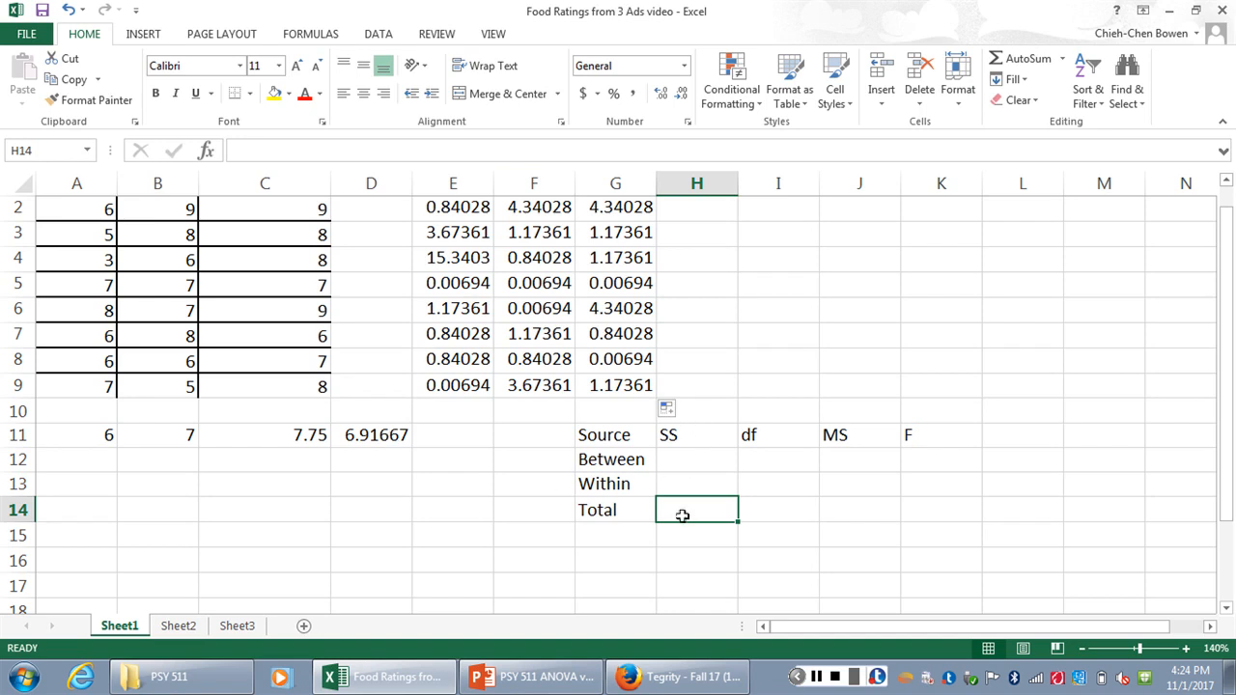
type("=")
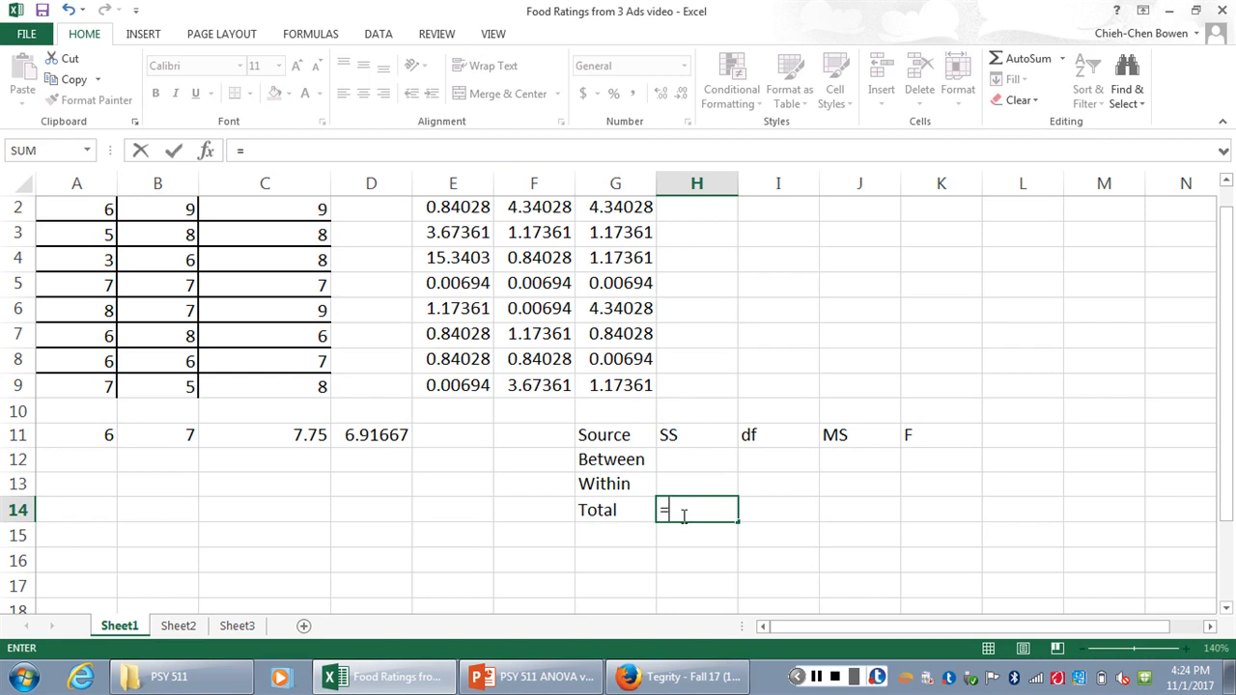
type("sum(")
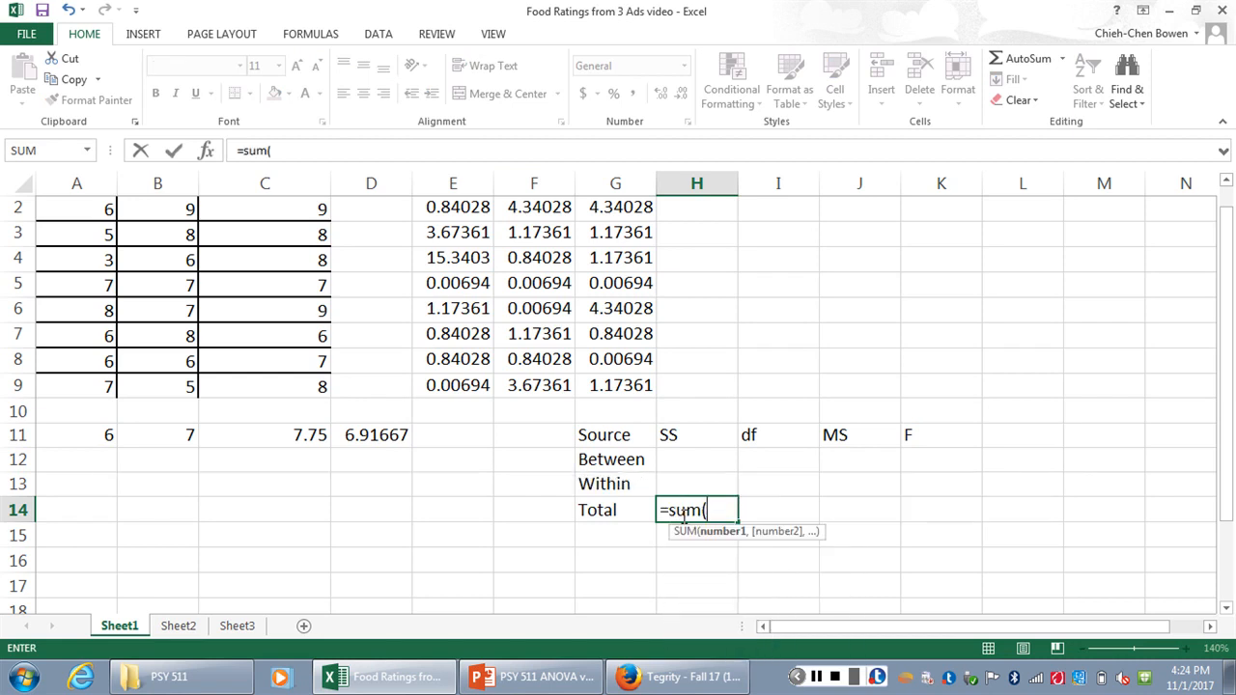
left_click(462, 211)
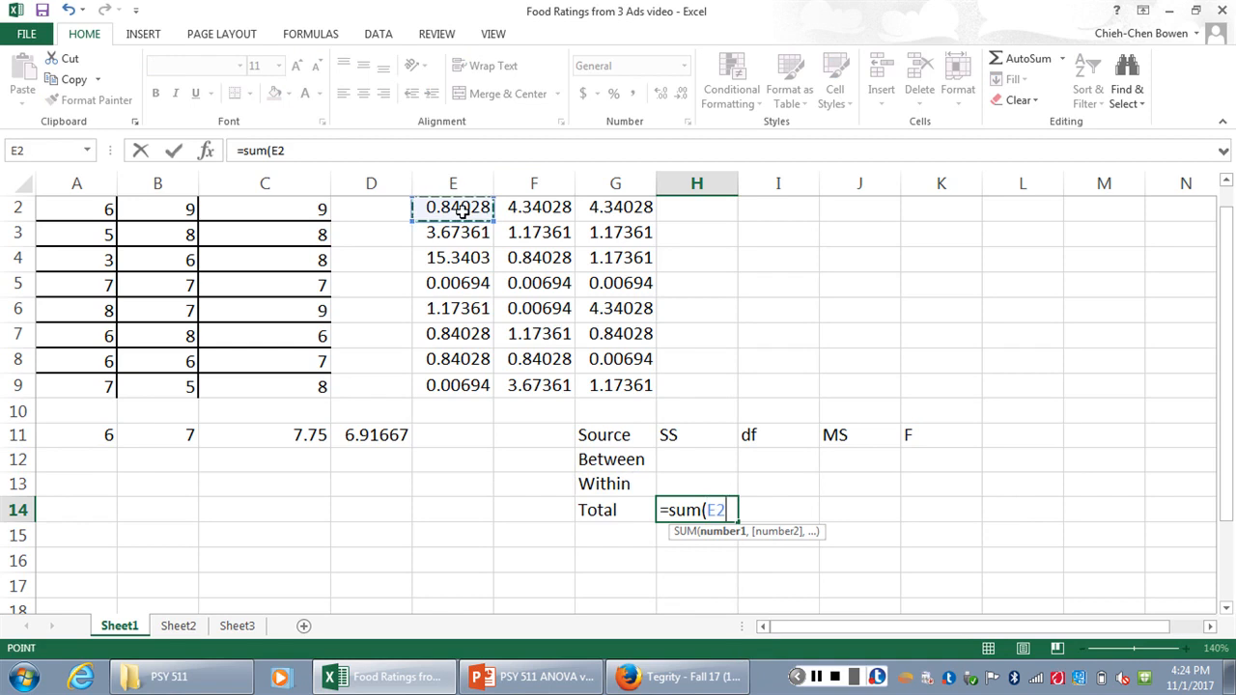
left_click_drag(461, 210, 615, 384)
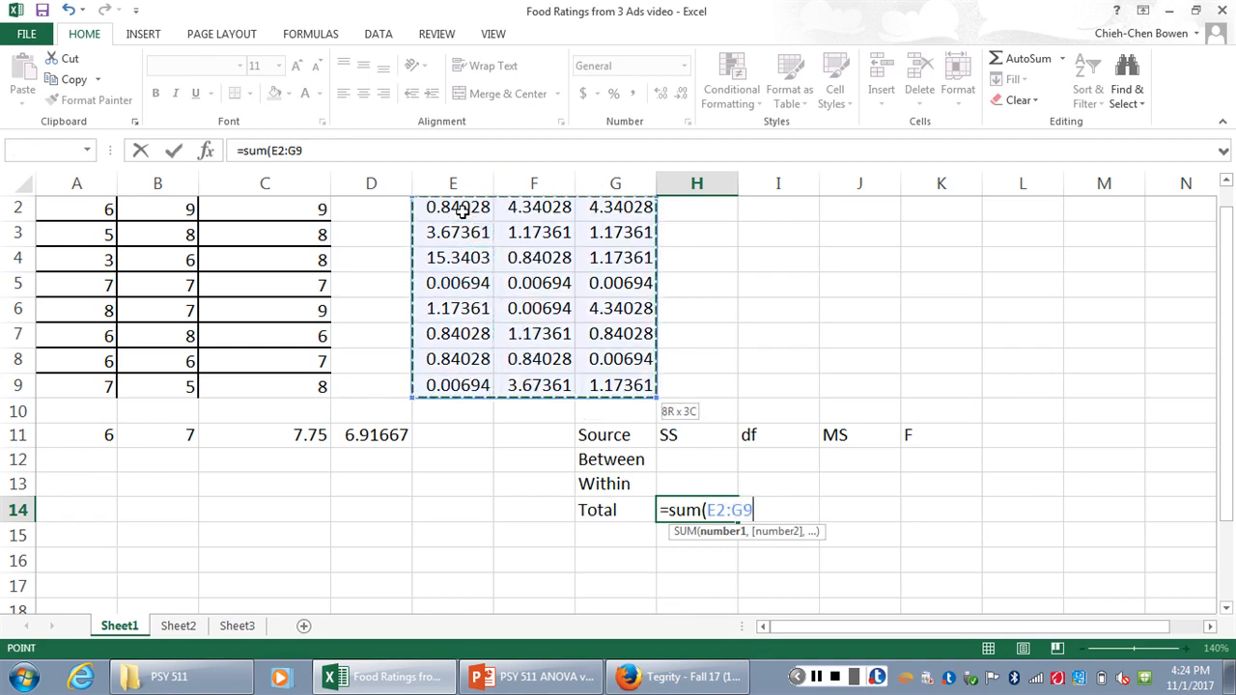
type(")")
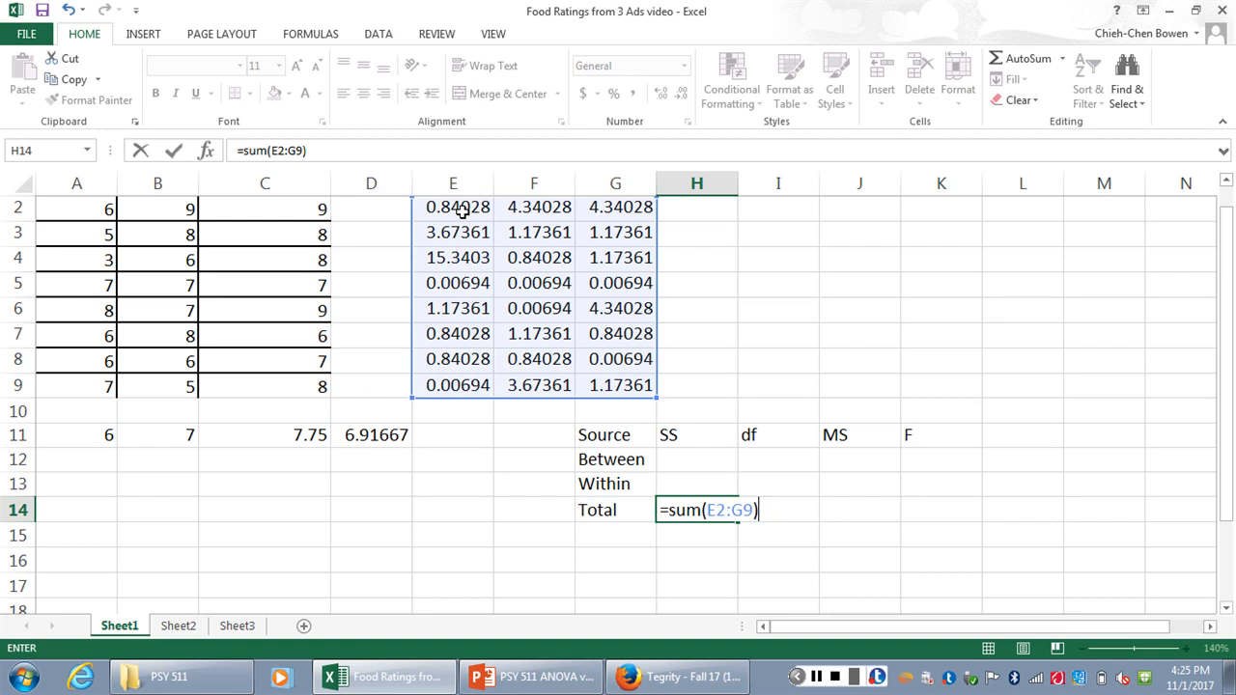
key("Return")
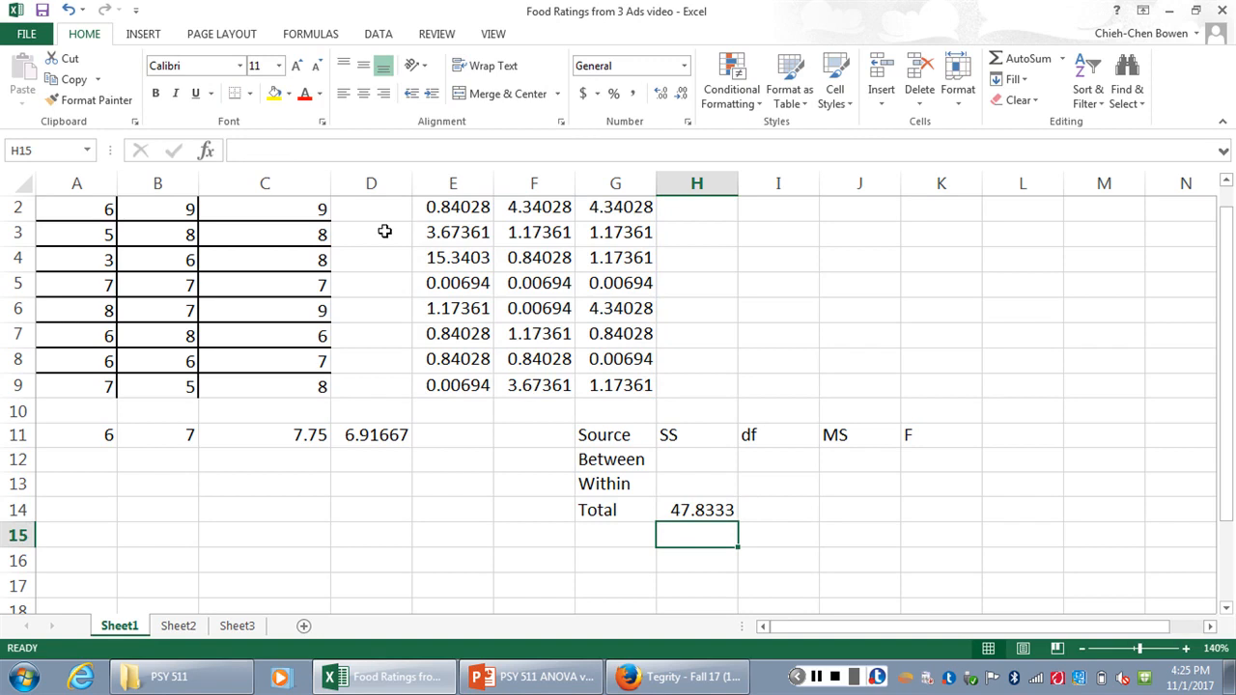
Step: Write =(A11-D$11)^2 in cell H12 as the Weight control group's squared deviation for the Between sum of squares
left_click(679, 459)
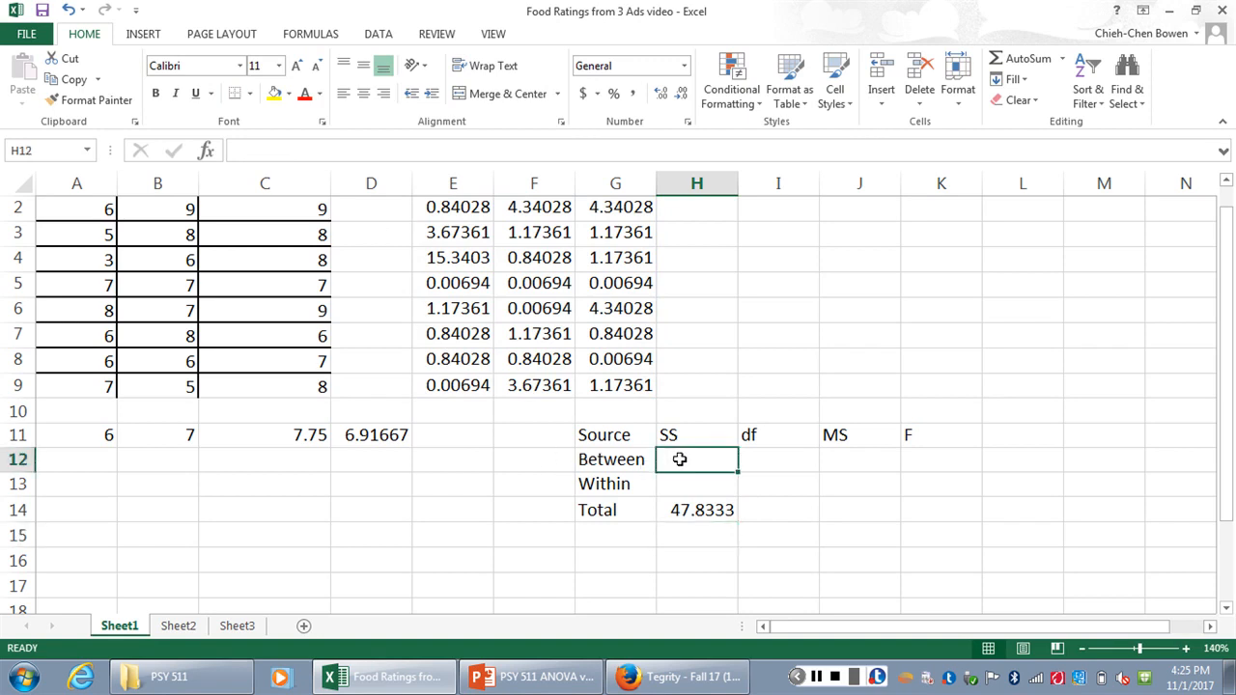
type("=")
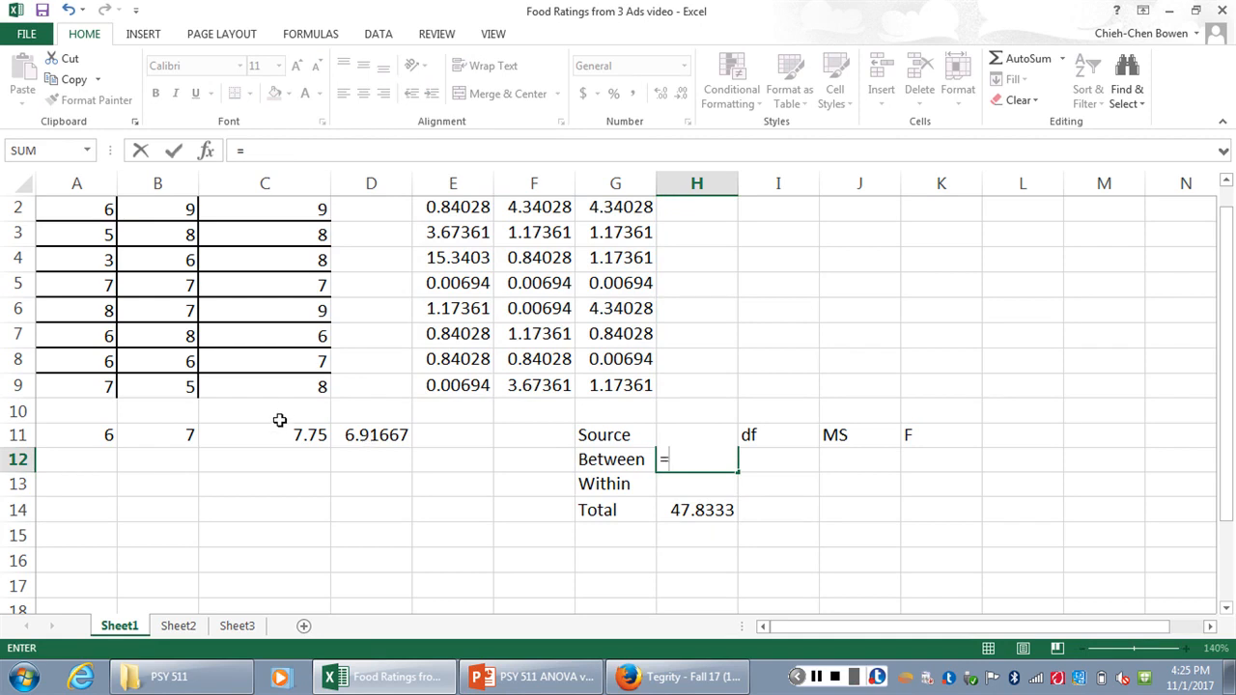
type("(")
left_click(91, 437)
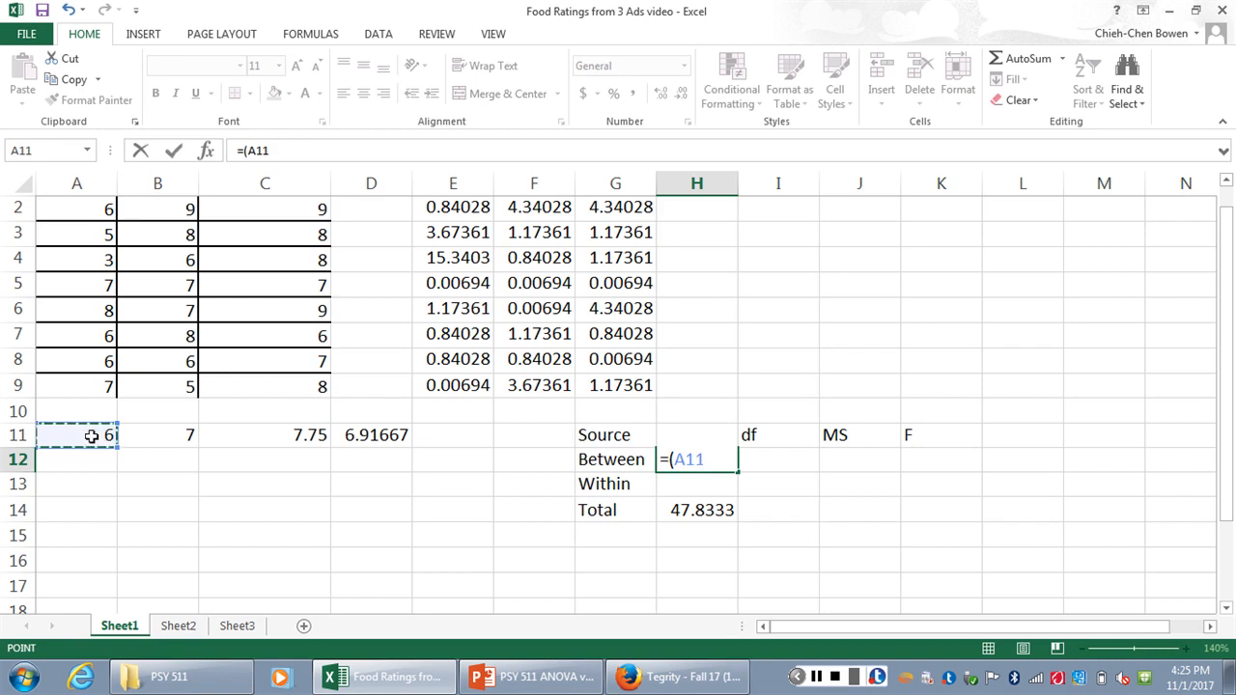
type("-")
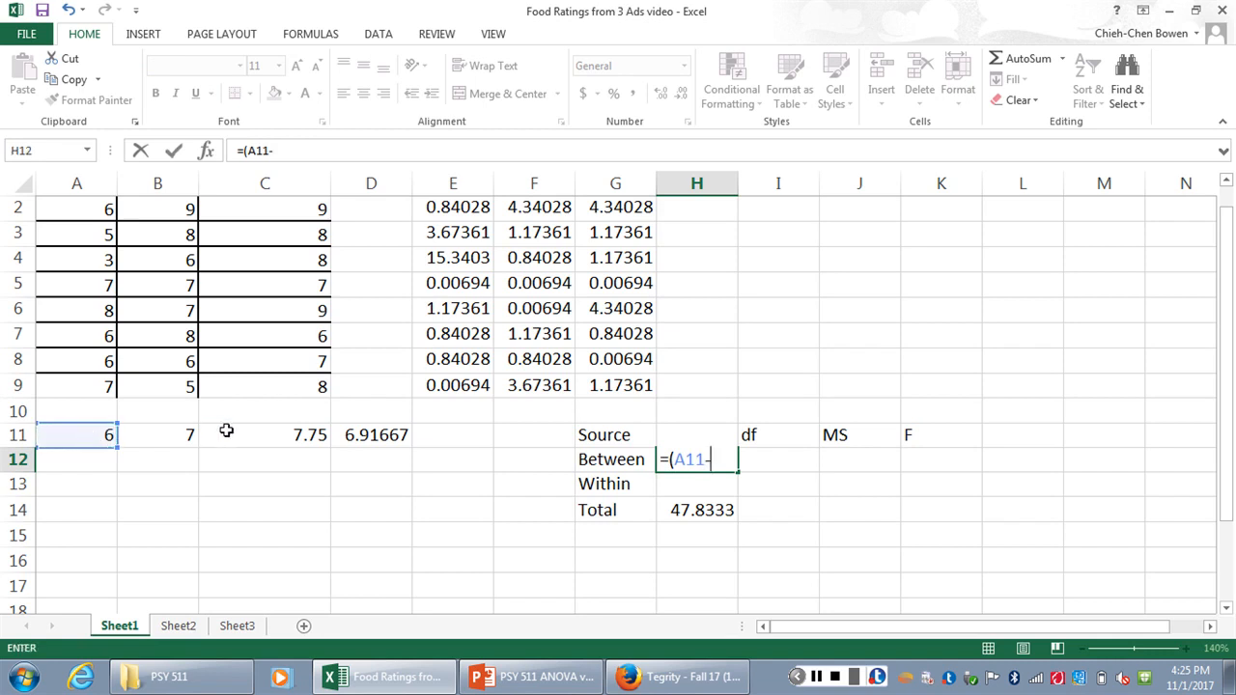
left_click(358, 434)
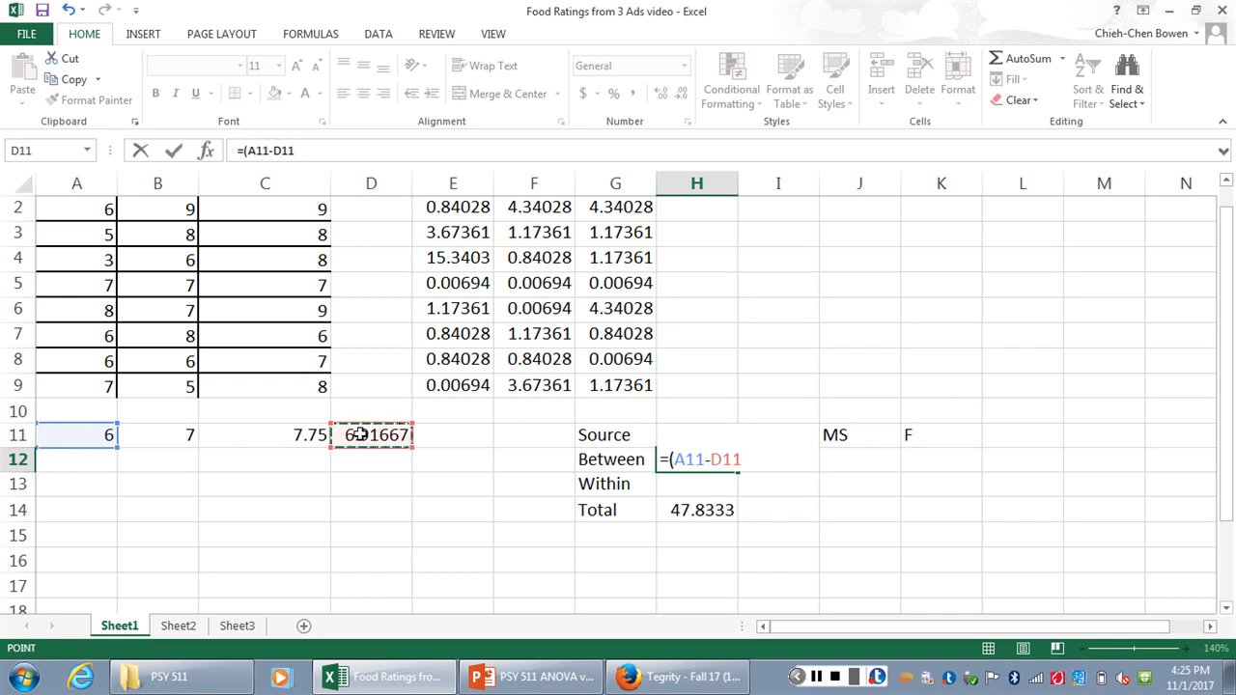
type(")")
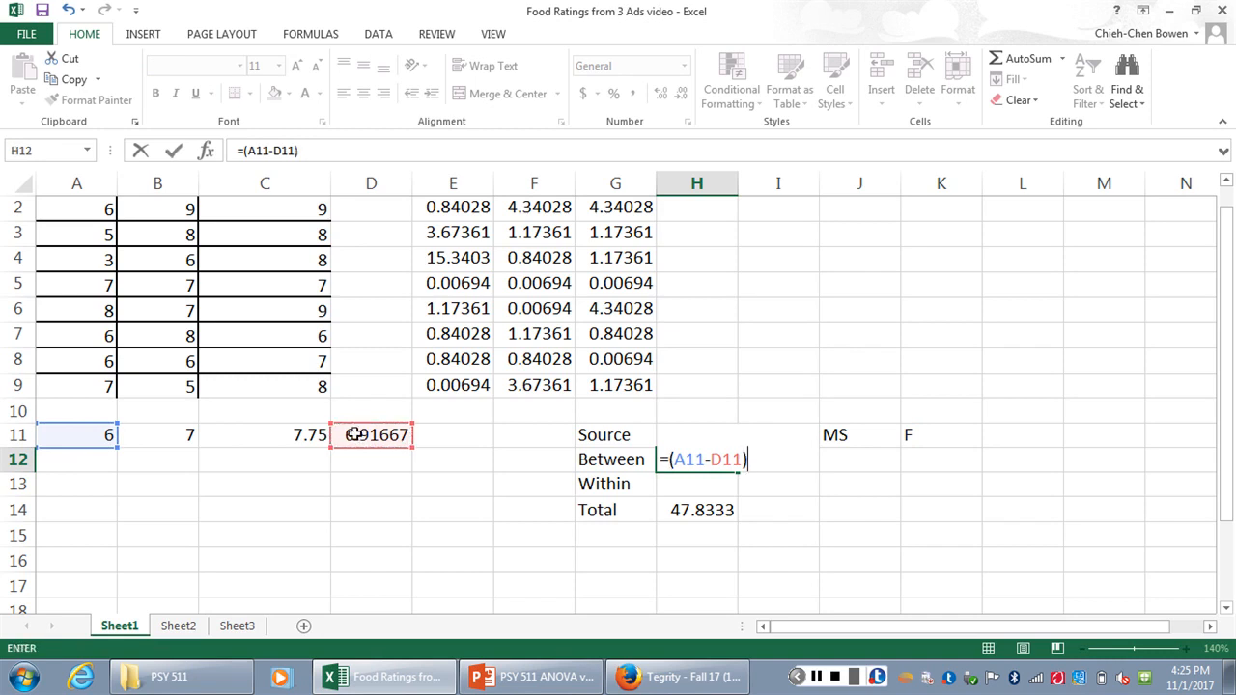
left_click(721, 459)
type("$")
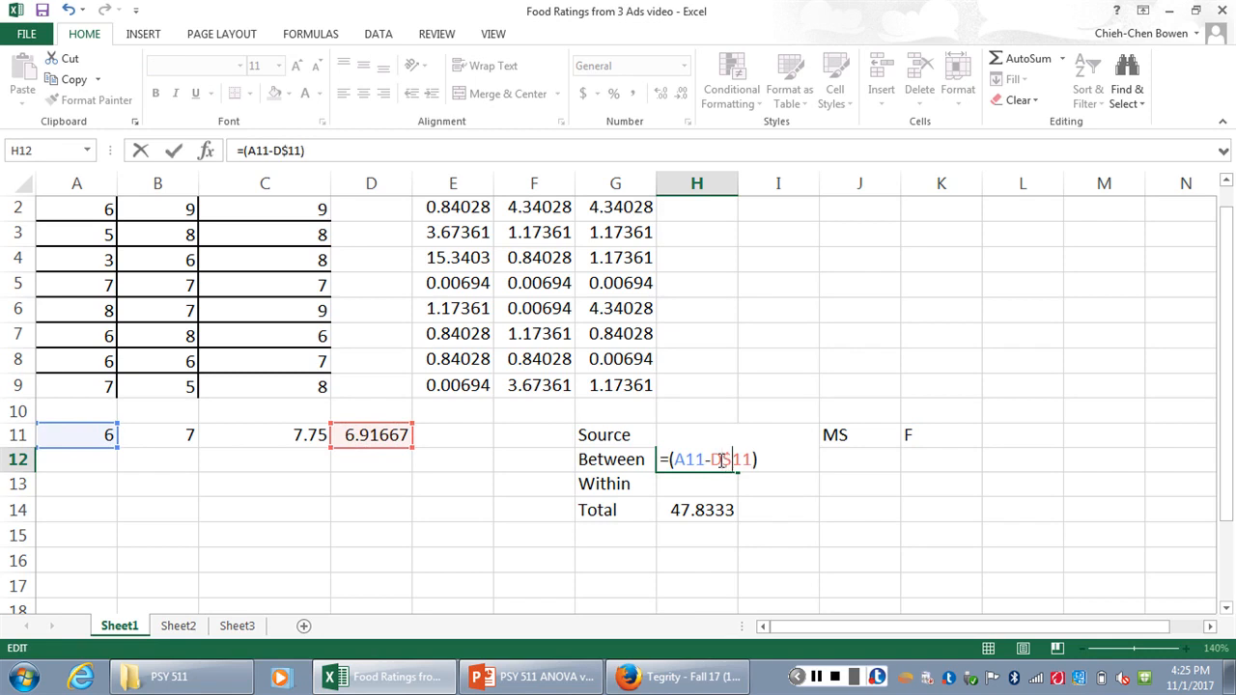
left_click(764, 465)
type("^2")
Step: Multiply the squared deviation in the H12 formula by the group size so it reads =8*(A11-D$11)^2
left_click(669, 460)
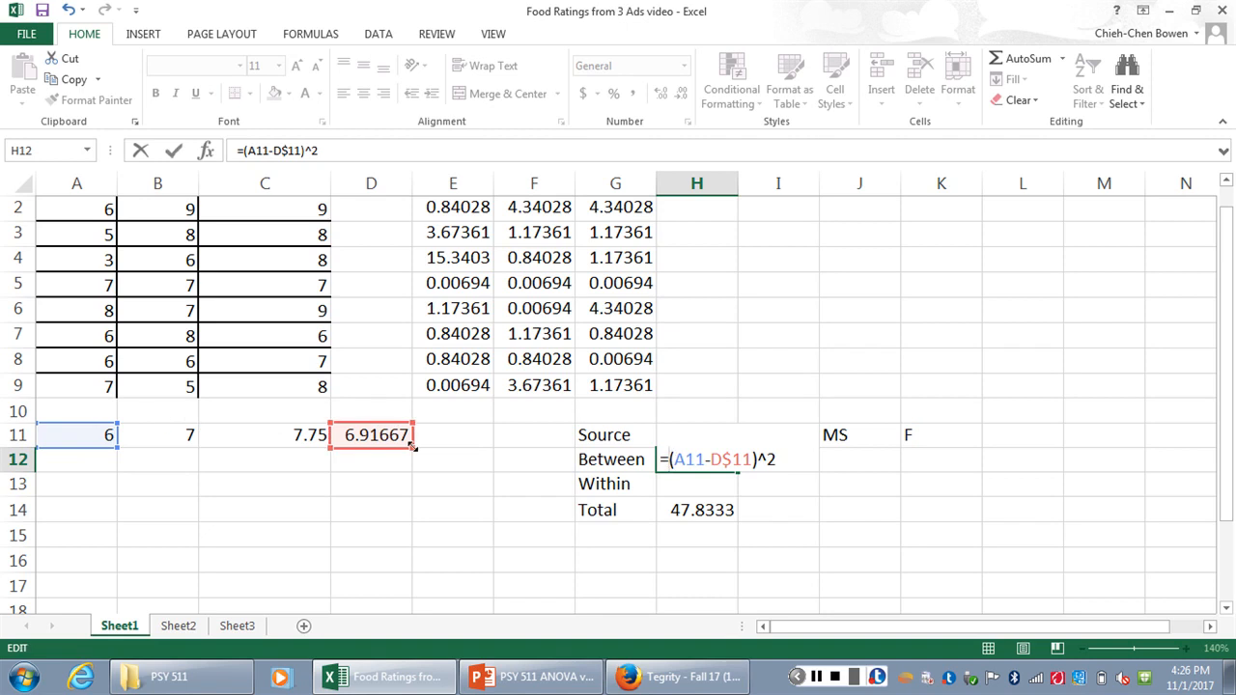
type("8")
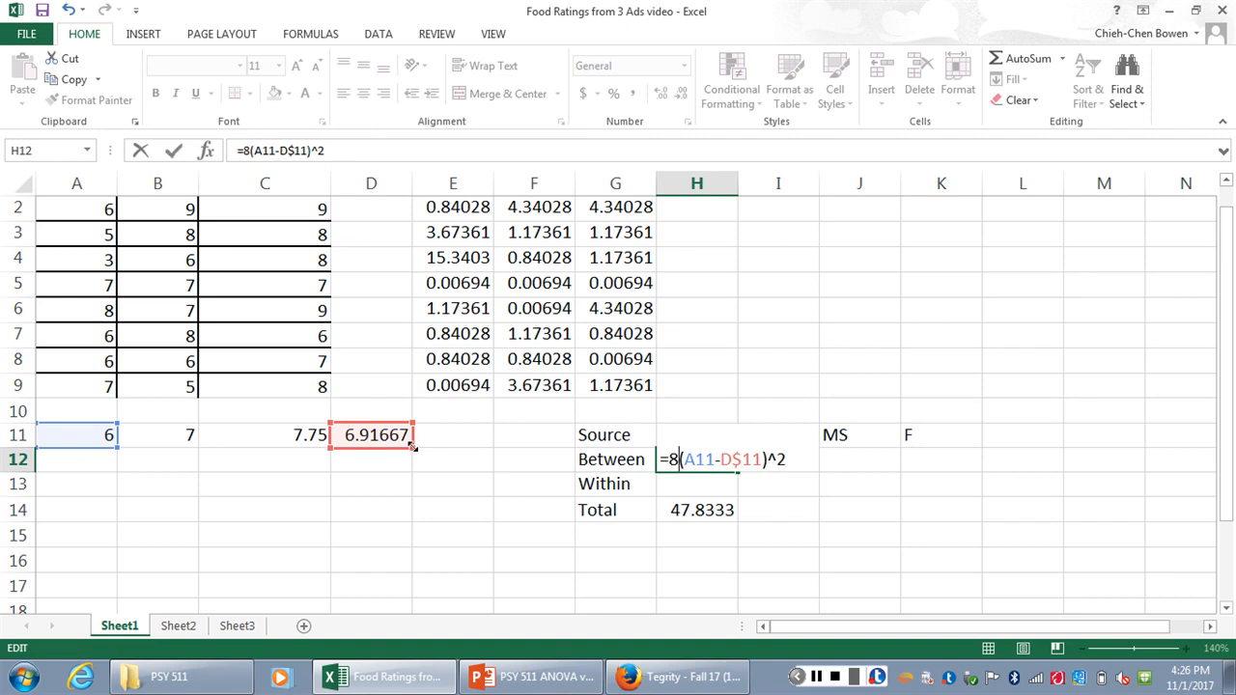
type("*")
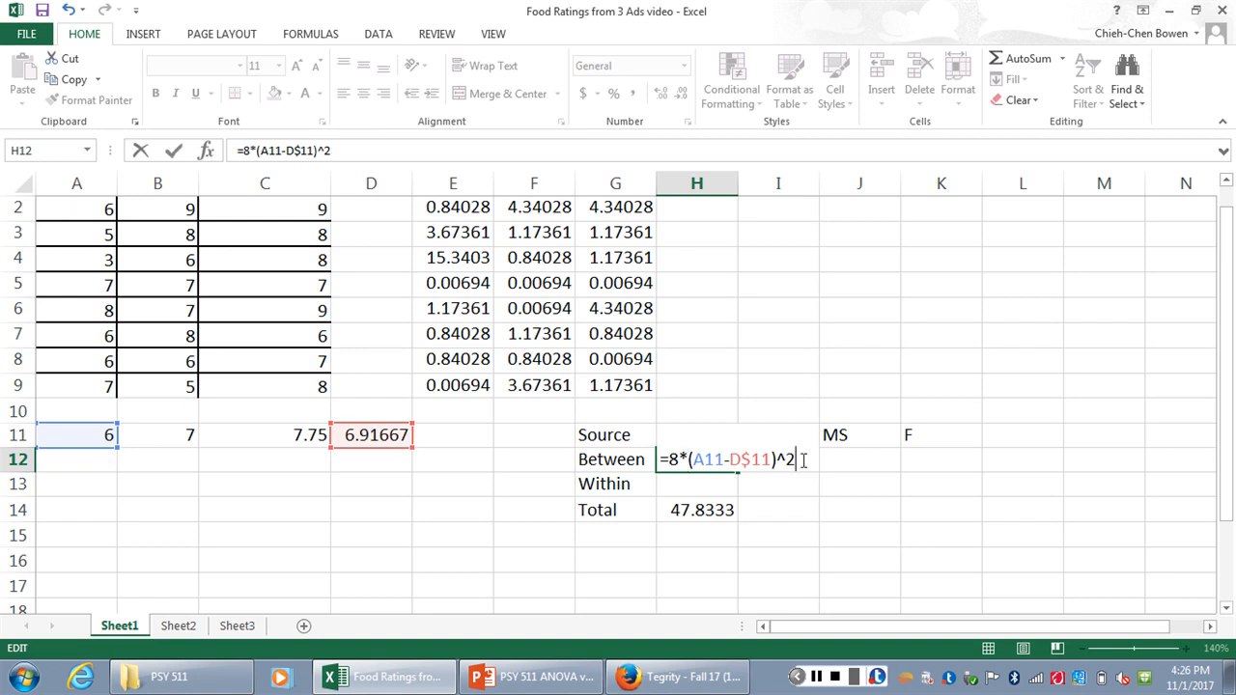
Step: Append the All natural group's term +8*(B11-D11)^2 to the Between sum of squares formula
type("+8*(")
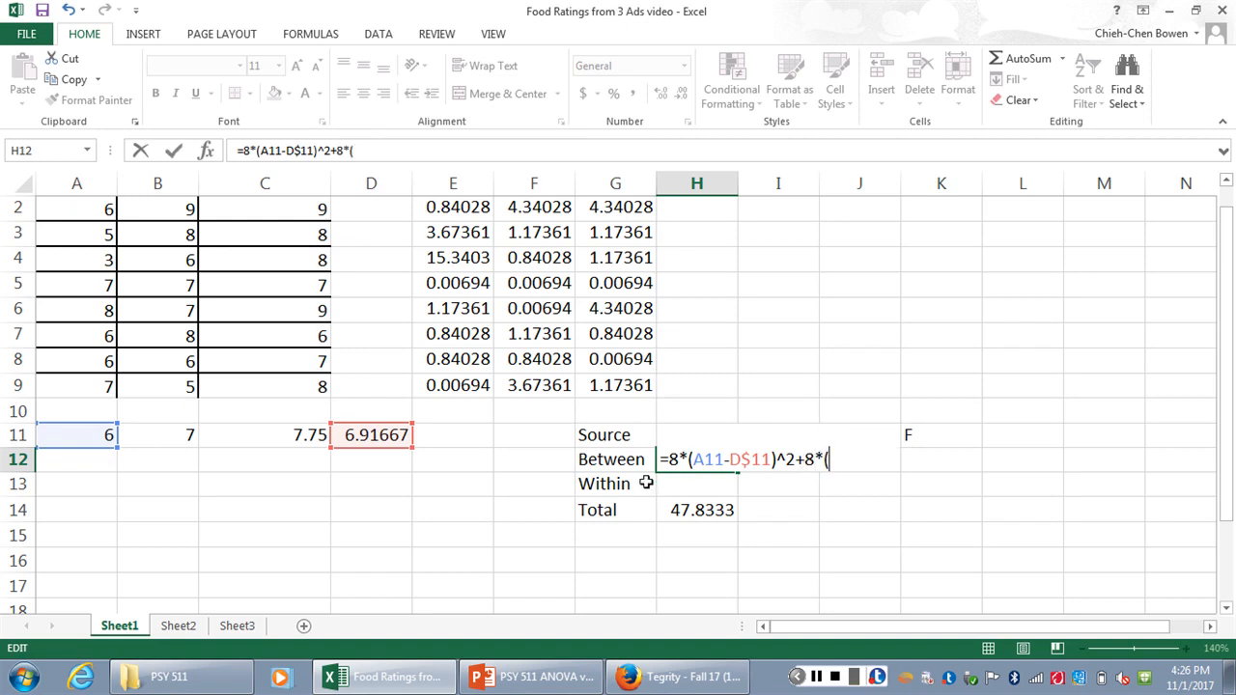
left_click(192, 439)
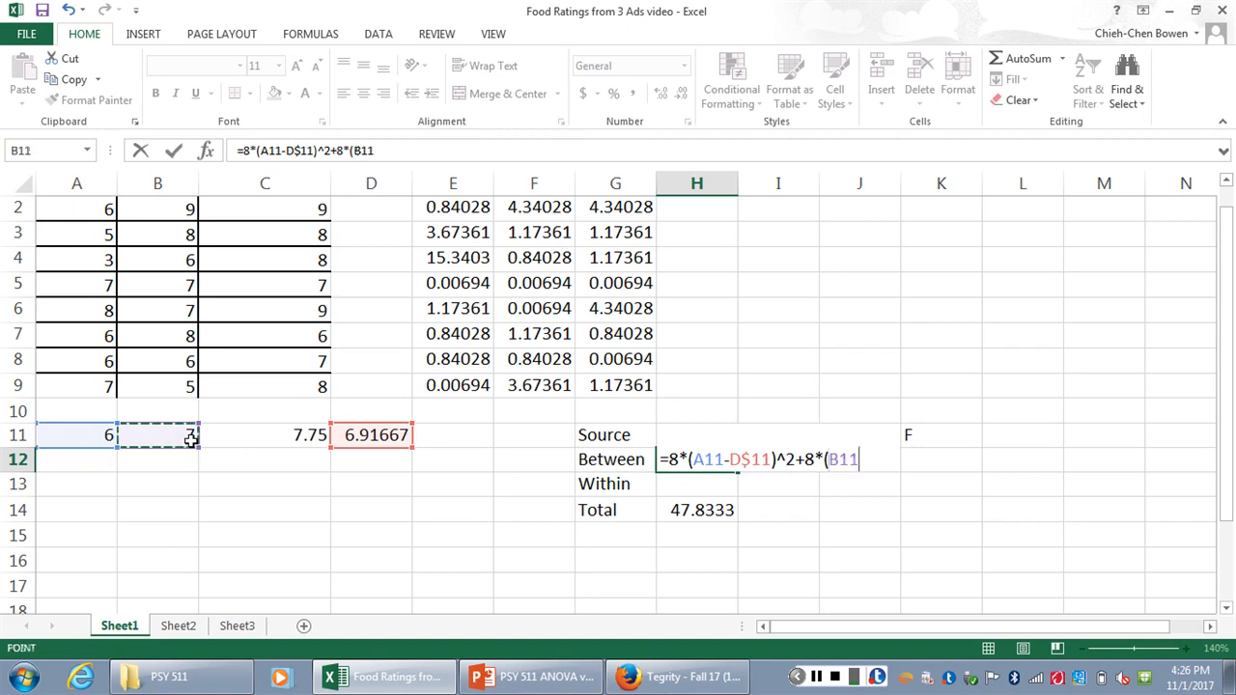
type("-")
left_click(345, 434)
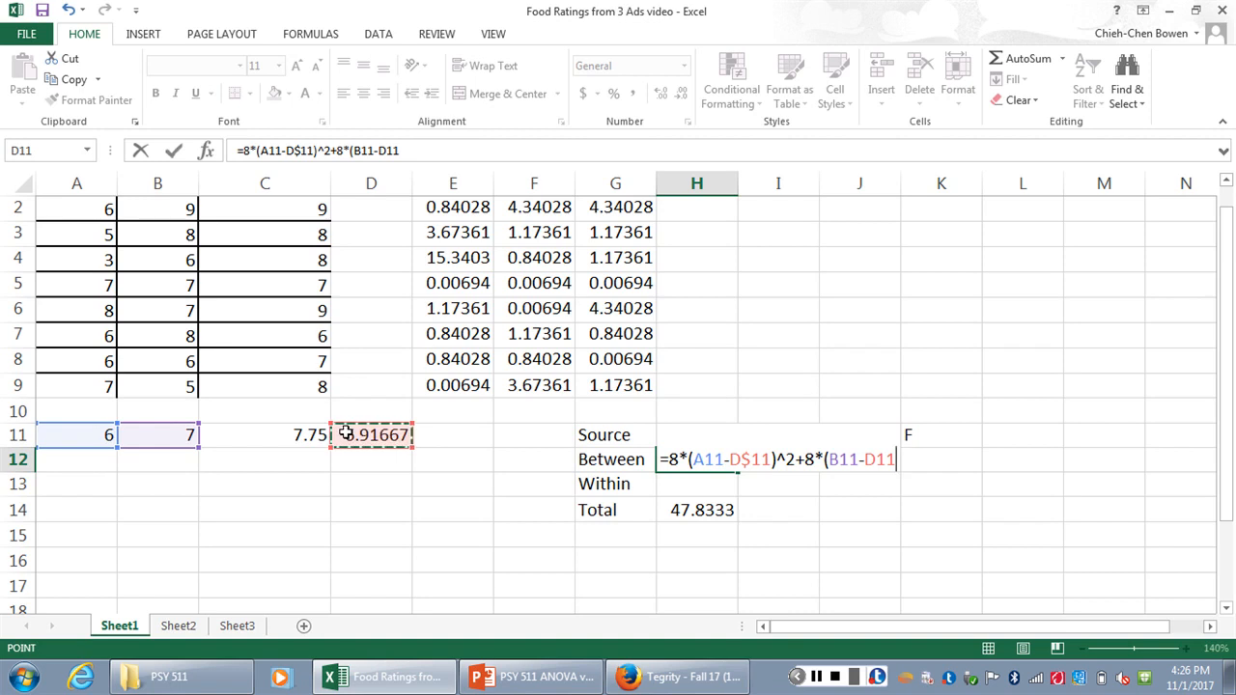
type(")")
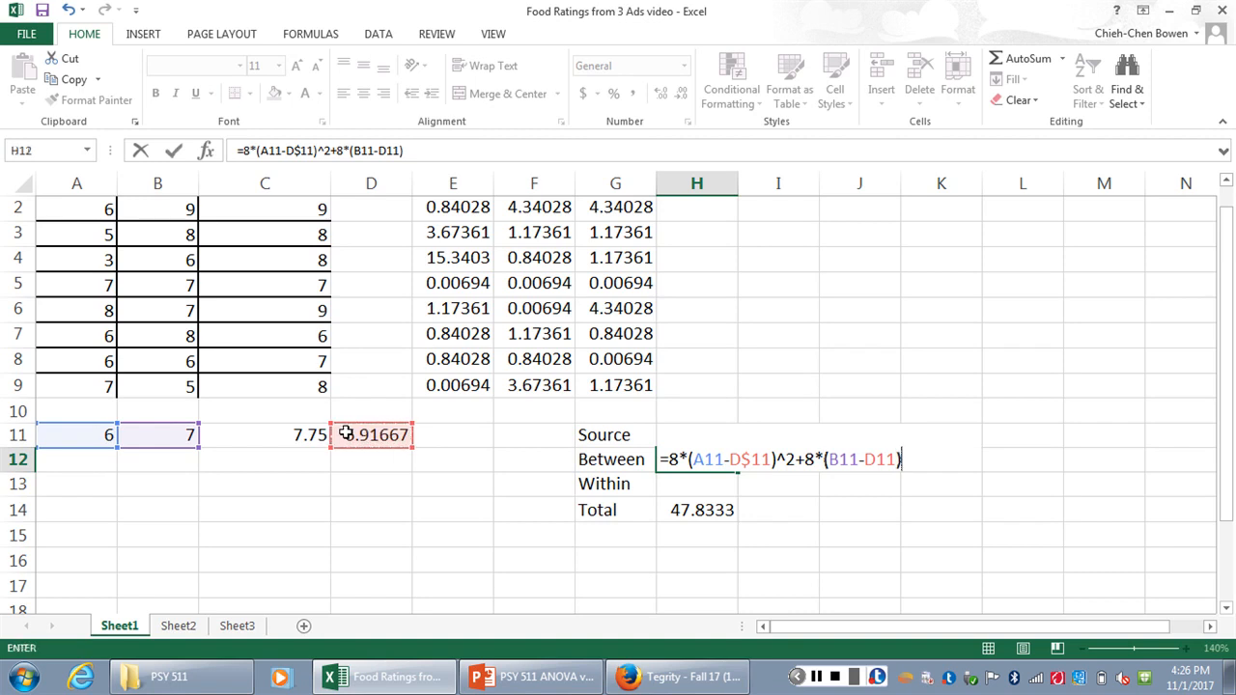
type("^2")
Step: Append the Organic group's term +8*(C11-D11)^2 to the H12 formula and enter it
type("+8*(")
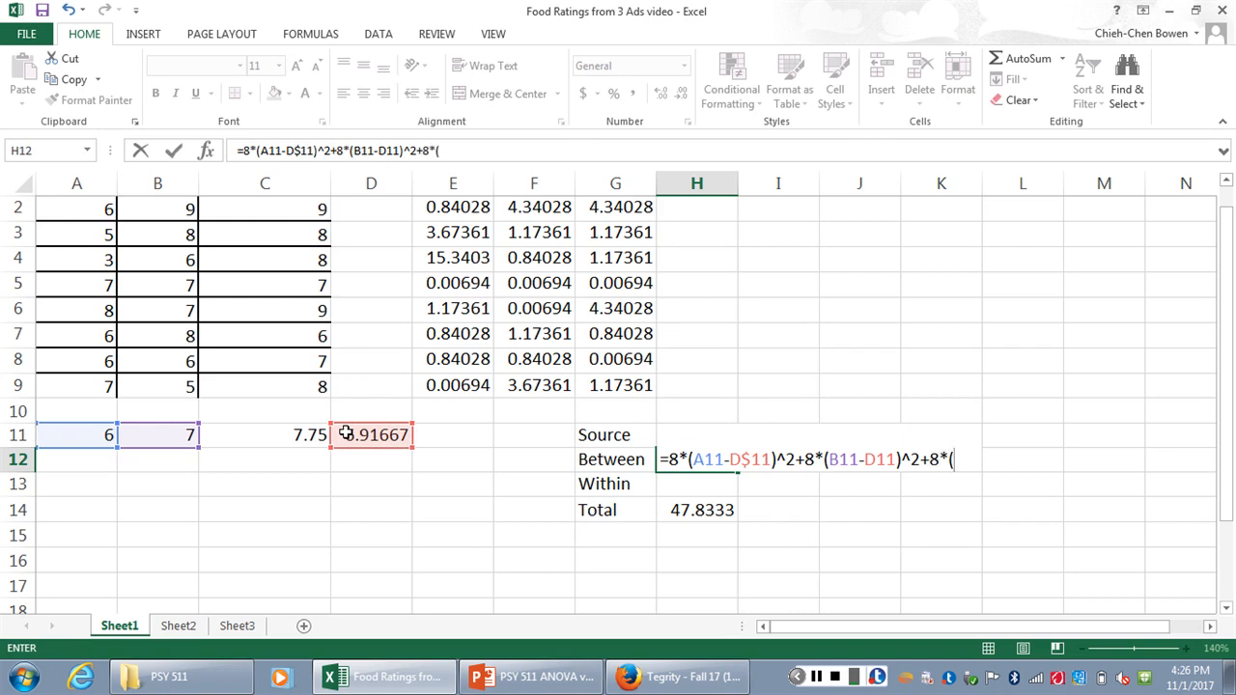
left_click(302, 434)
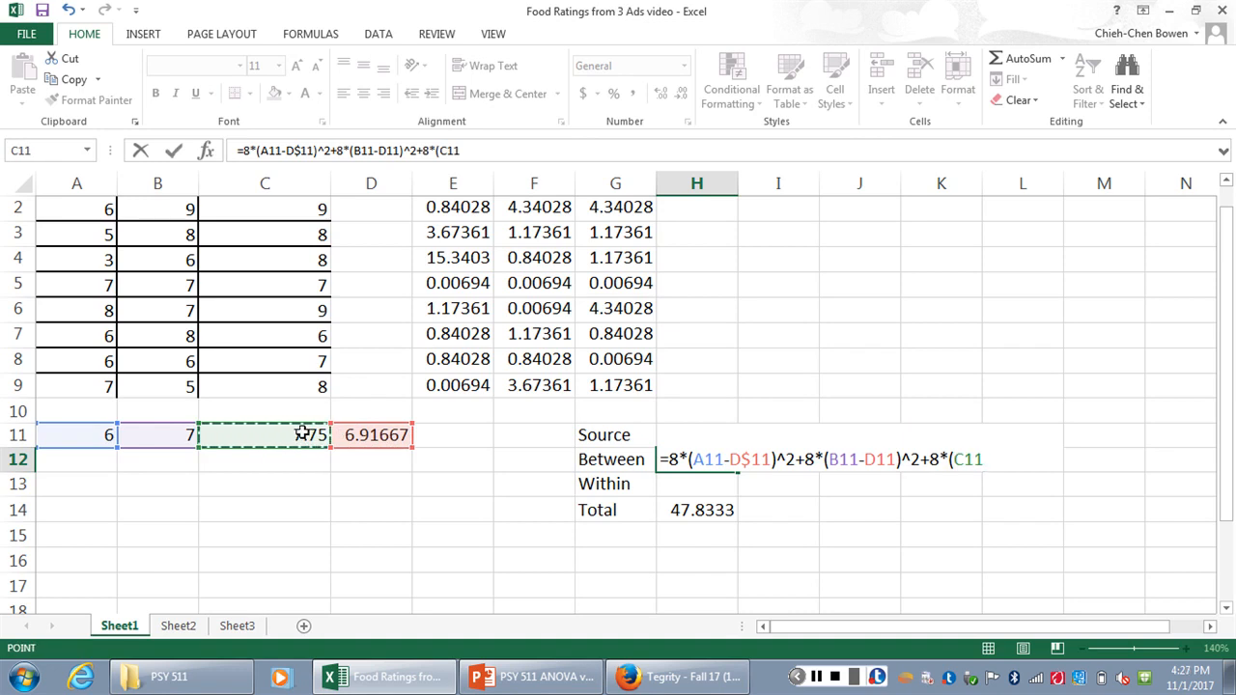
type("-")
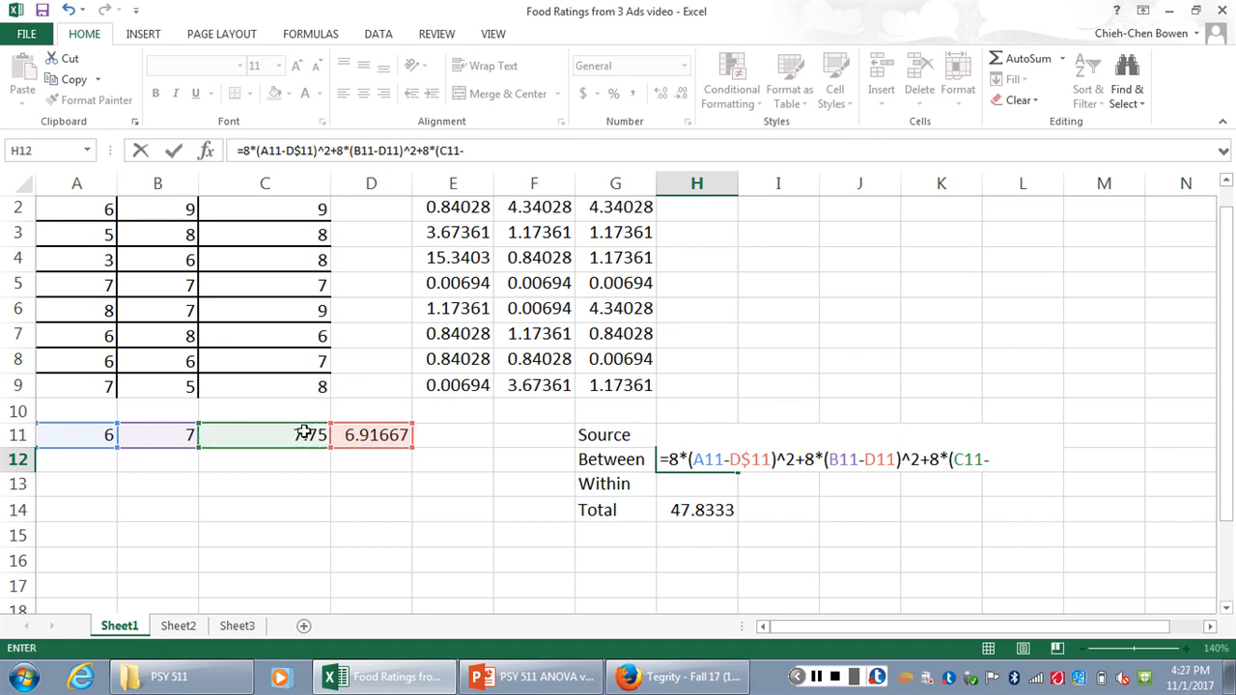
left_click(357, 436)
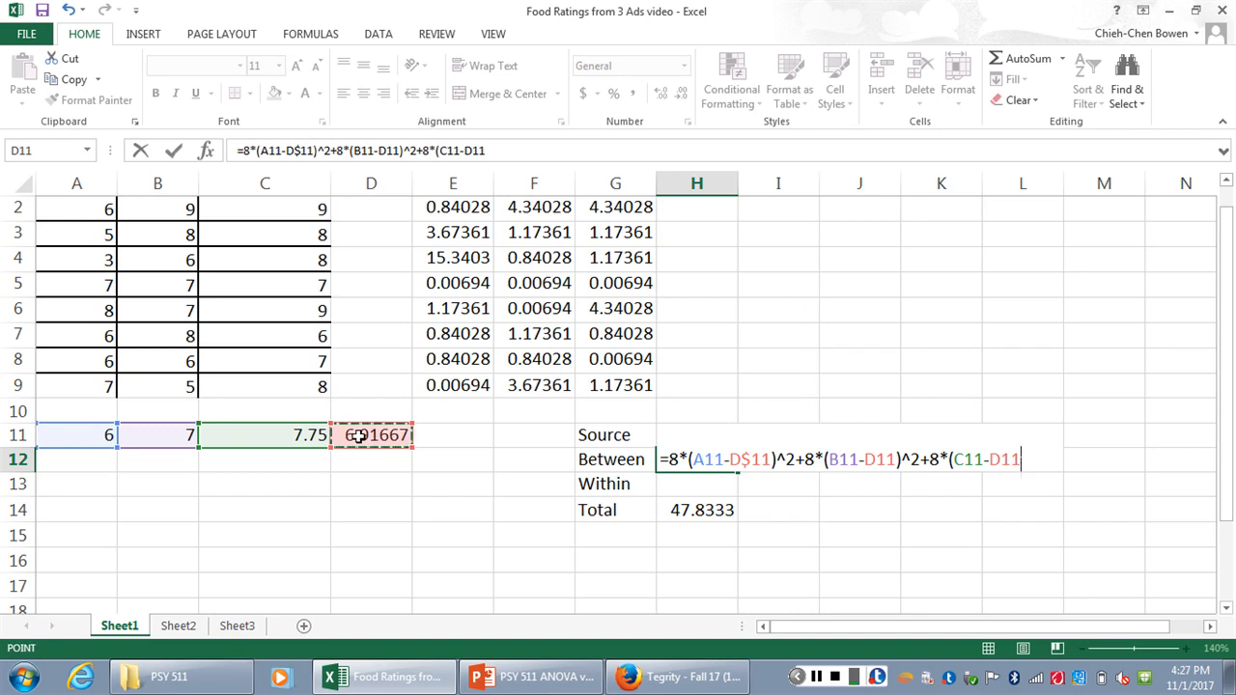
type(")^2")
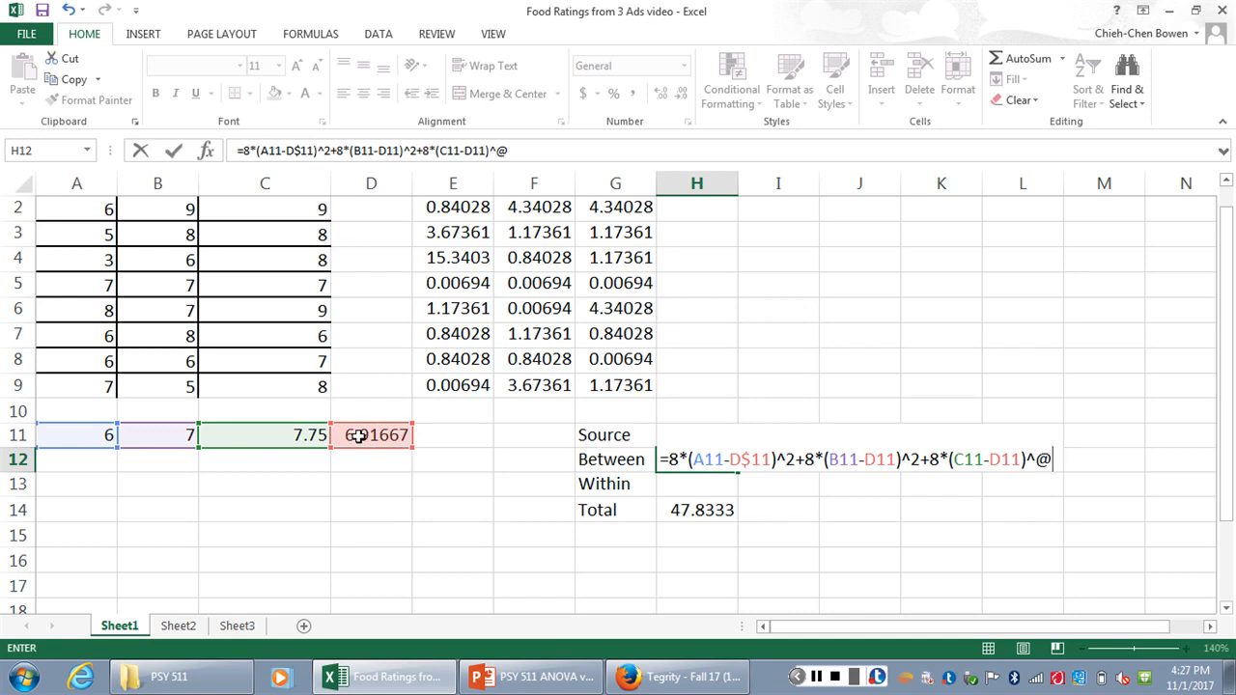
key("BackSpace")
type("2")
key("Return")
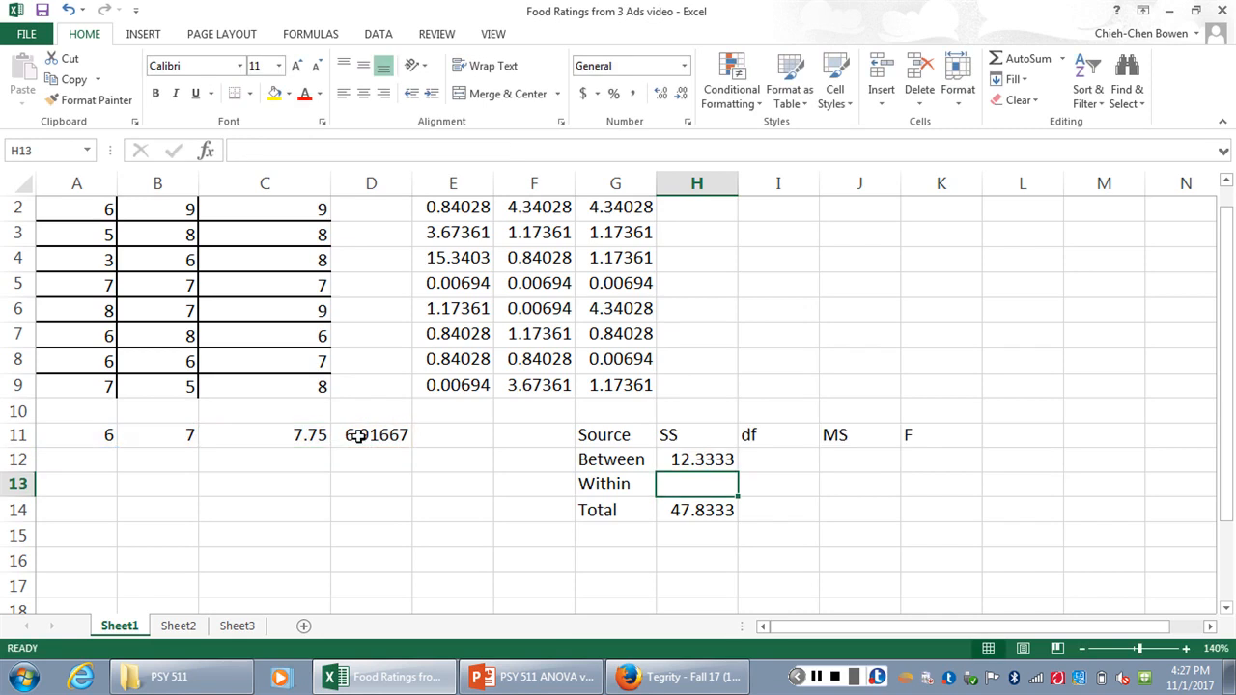
Step: Compute the Within sum of squares in cell H13 as Total minus Between with =H14-H12
type("=")
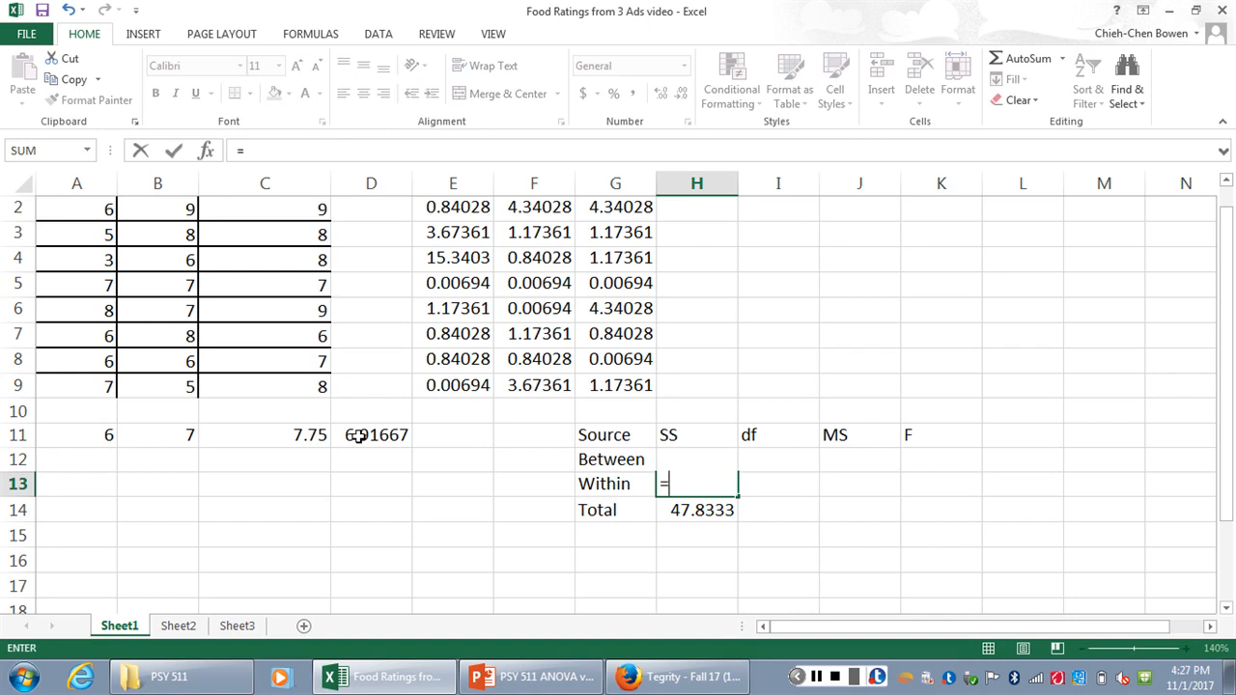
left_click(690, 513)
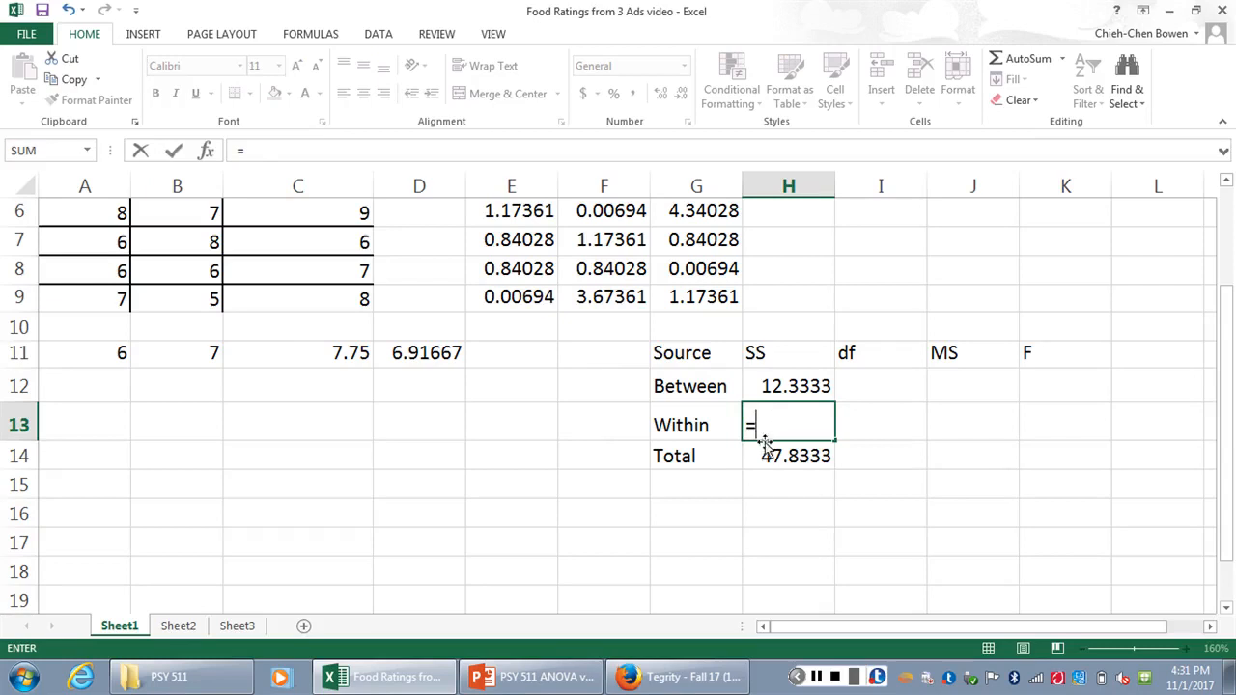
left_click(762, 456)
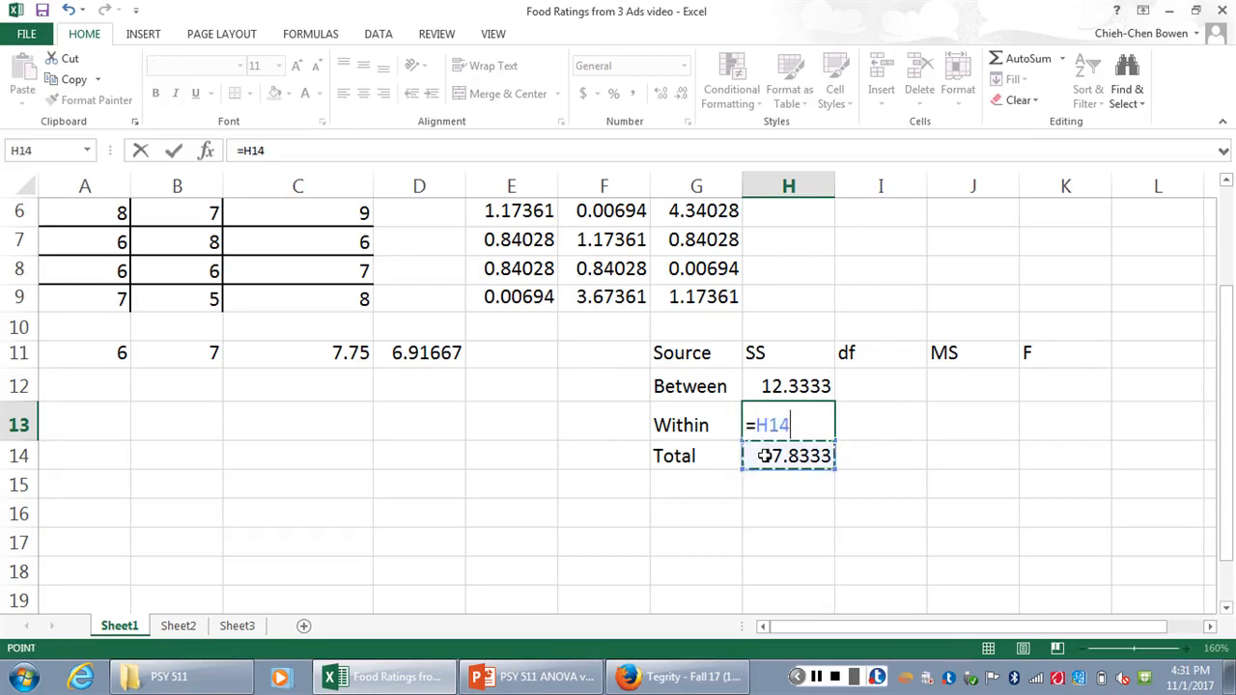
type("-")
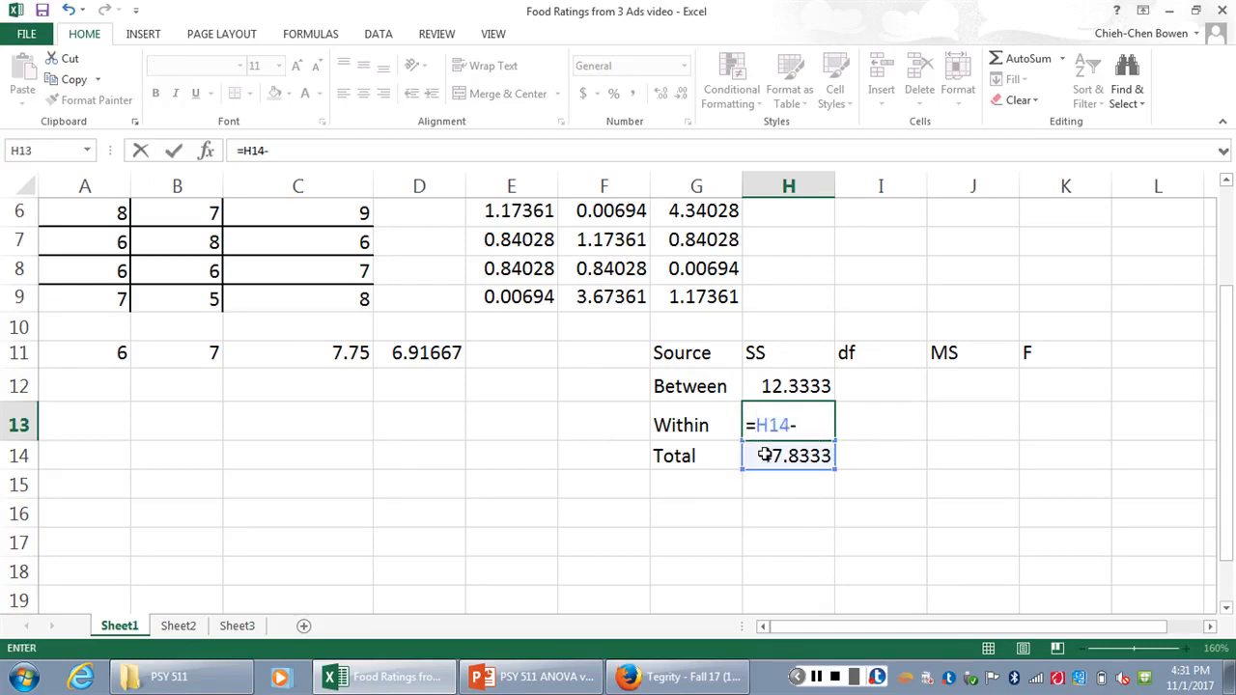
left_click(764, 387)
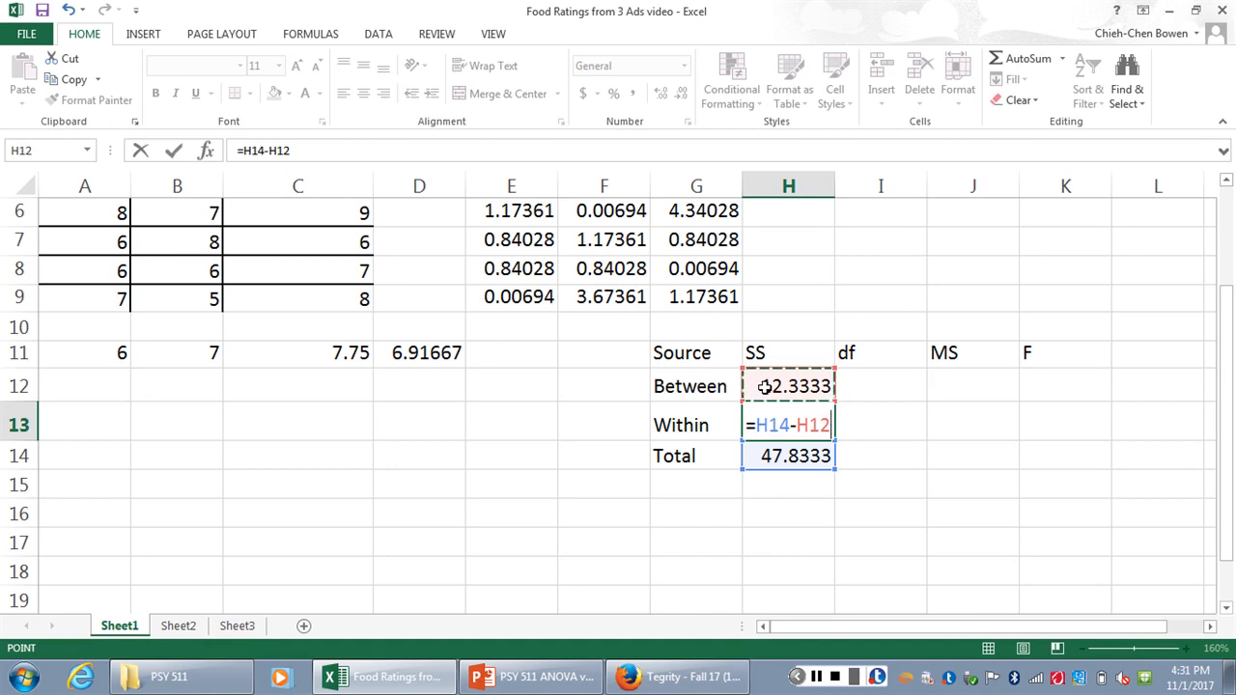
key("Return")
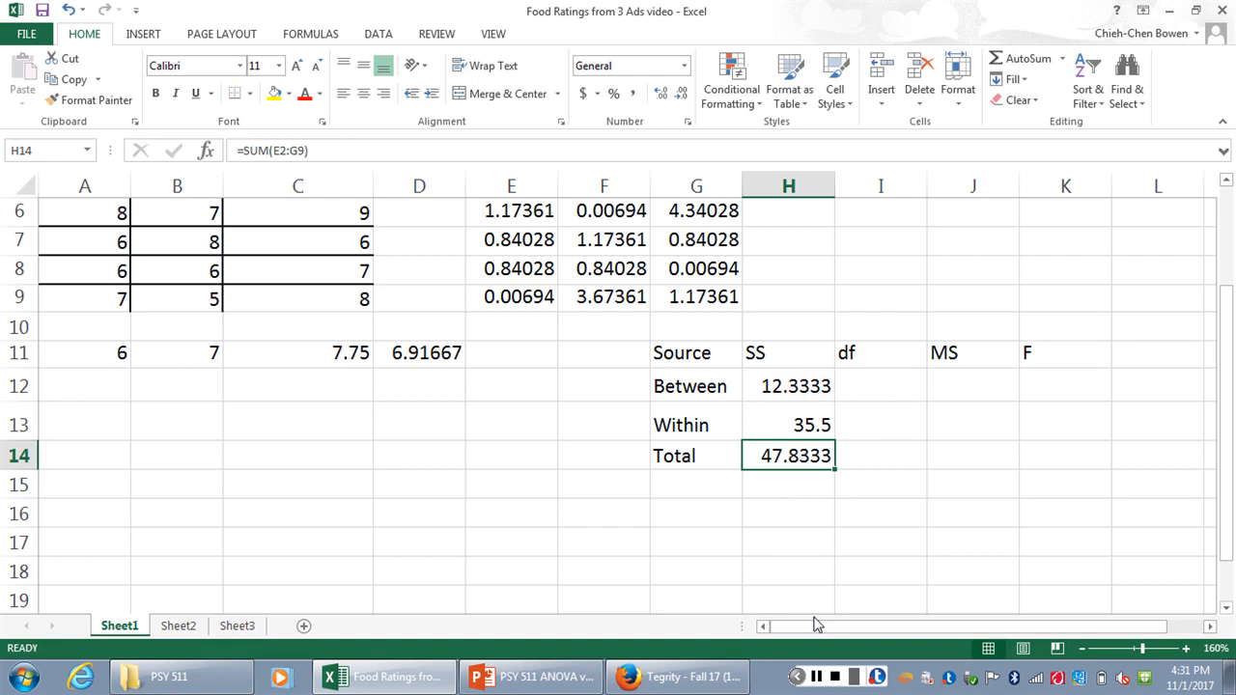
Step: Fill in the df column with 2 for Between, 21 for Within and 23 for Total
left_click(895, 392)
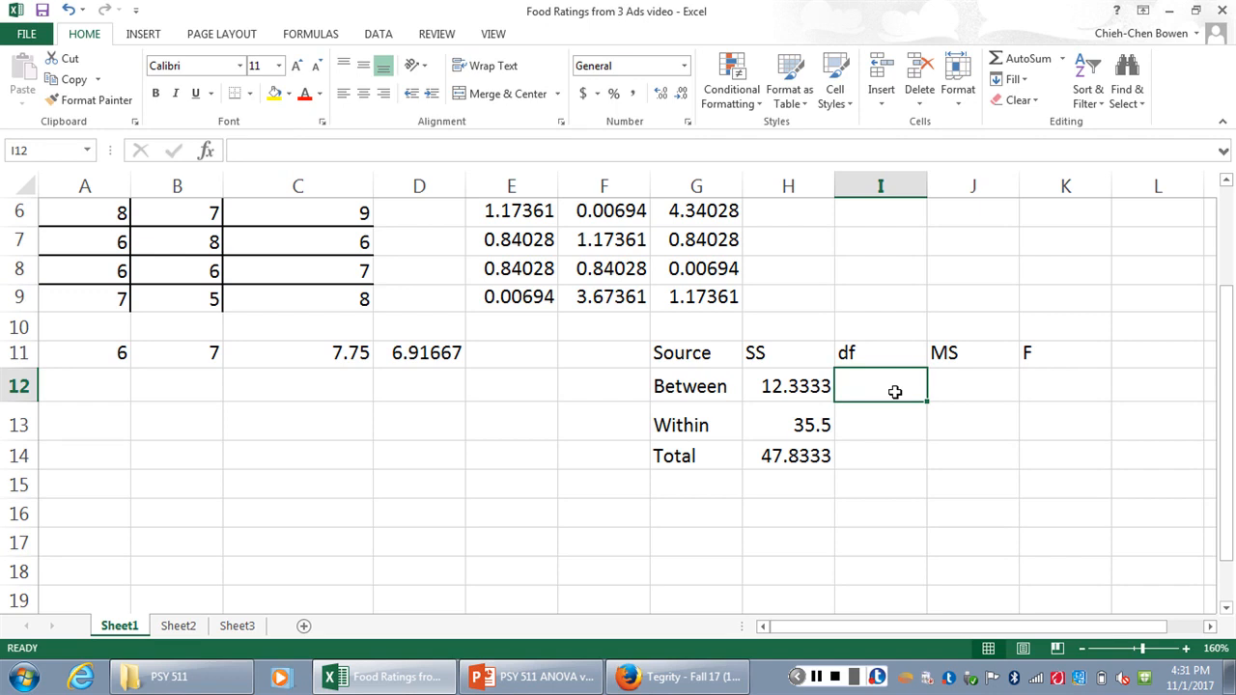
type("2")
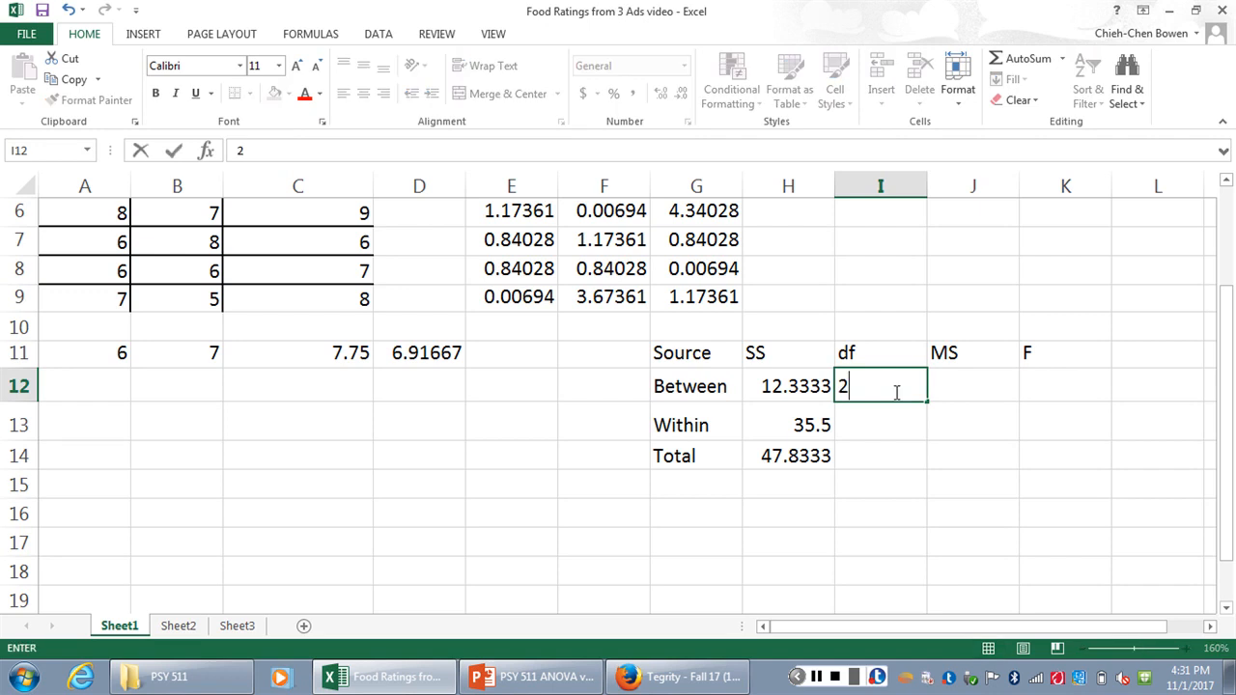
left_click(890, 420)
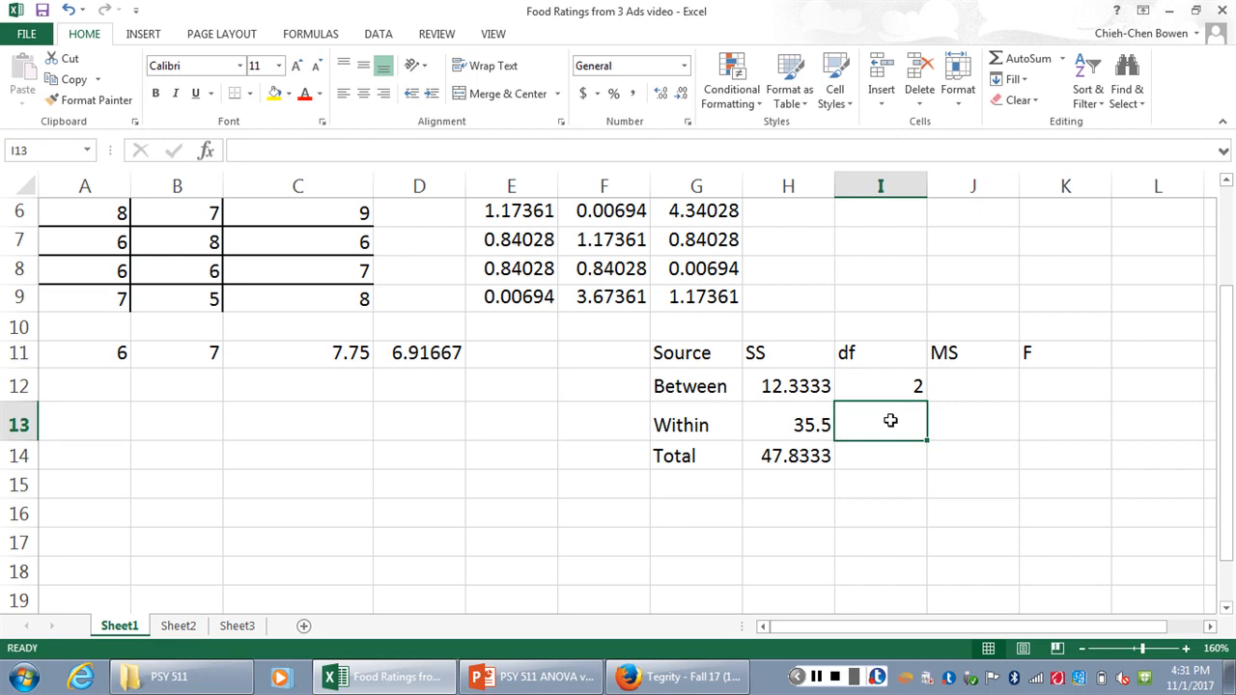
type("21")
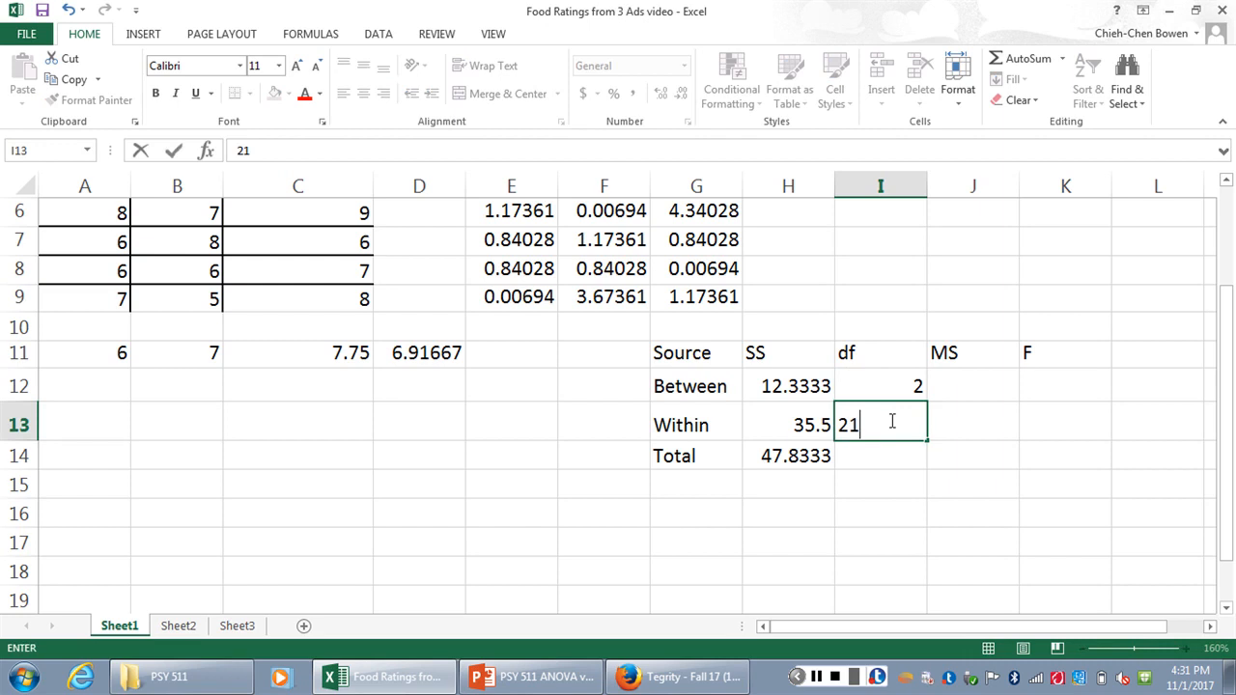
left_click(893, 452)
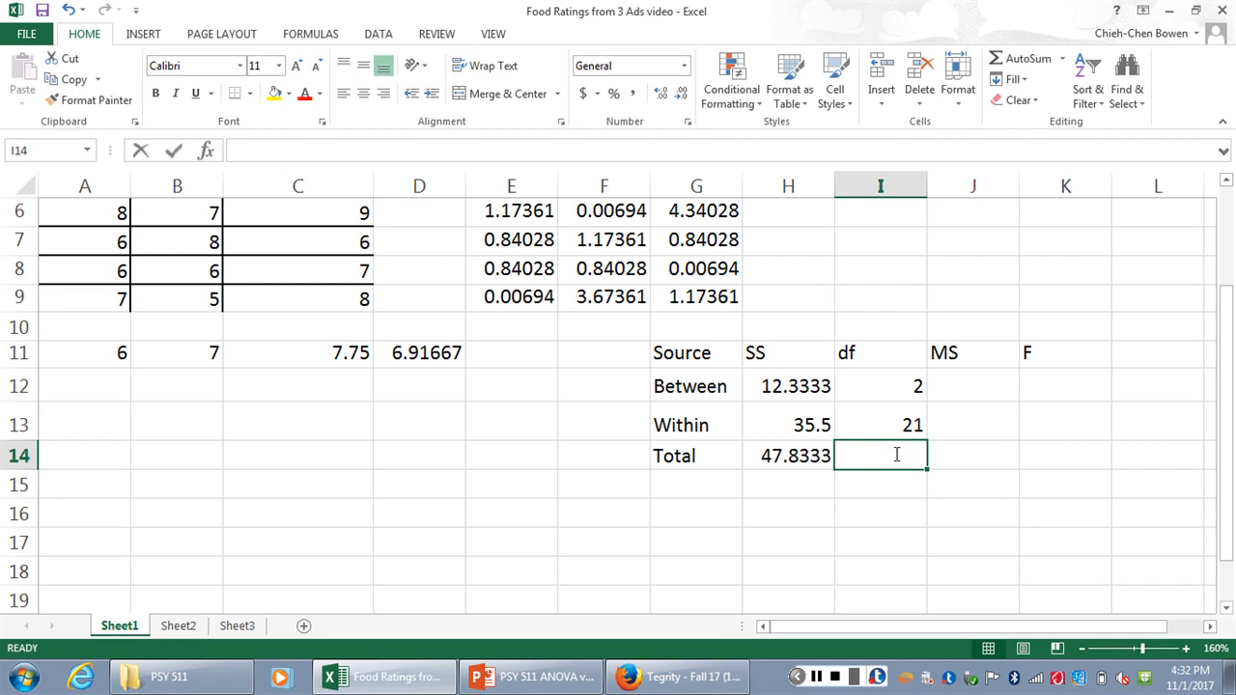
type("23")
Step: Compute the Between mean square in cell J12 by dividing its SS by its df with =H12/I12
left_click(990, 383)
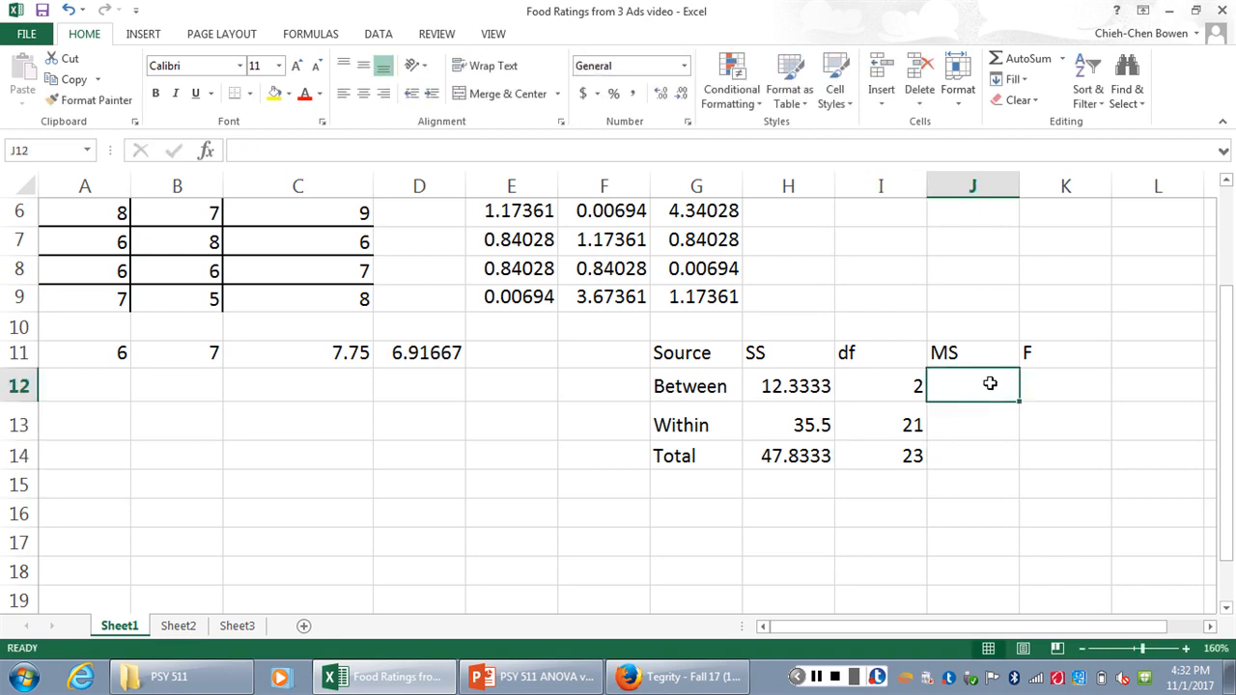
type("=")
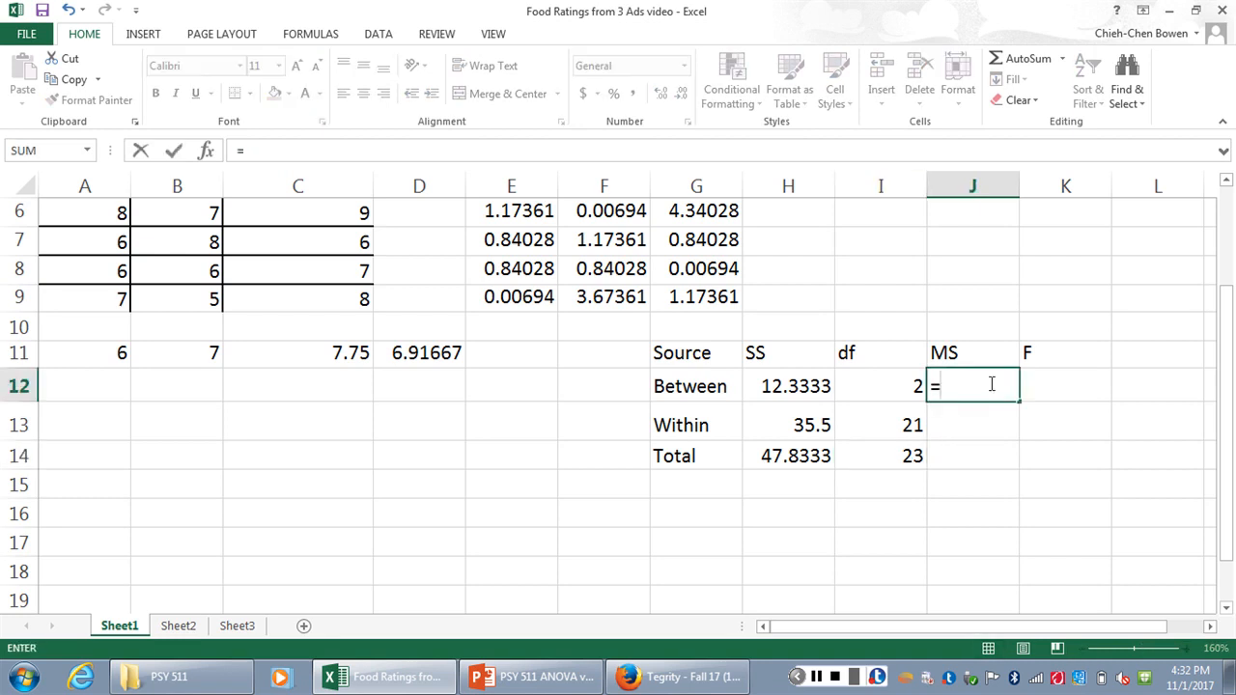
left_click(797, 392)
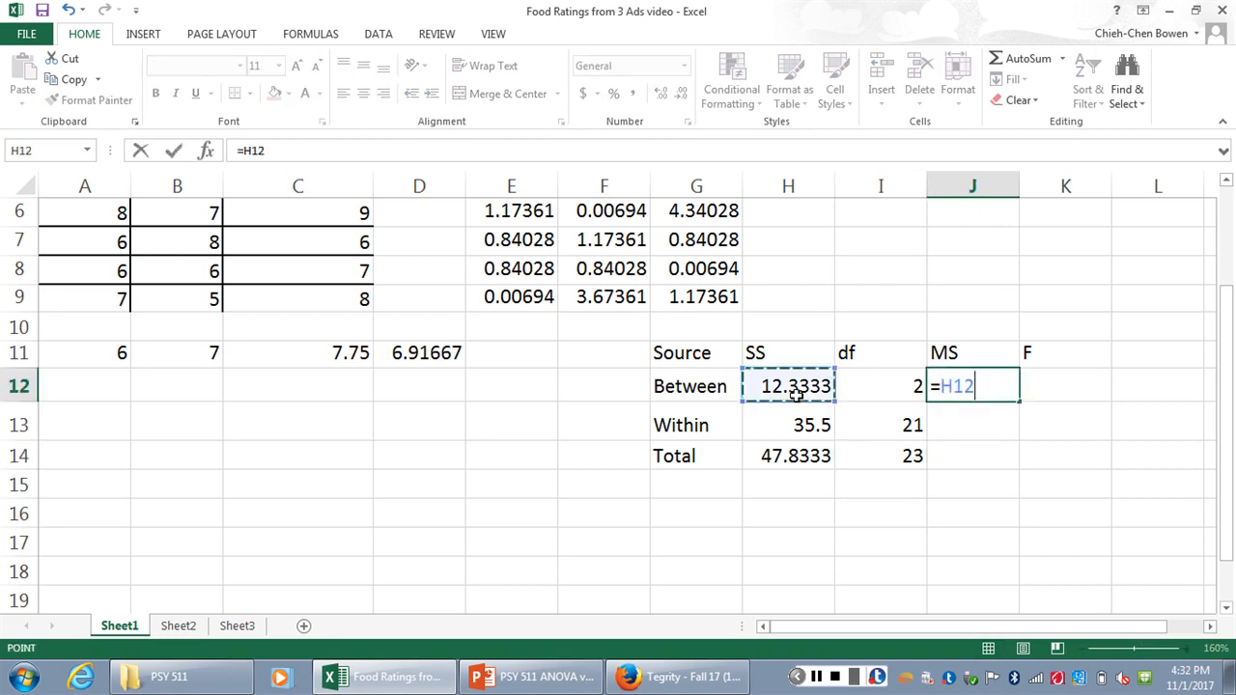
type("/")
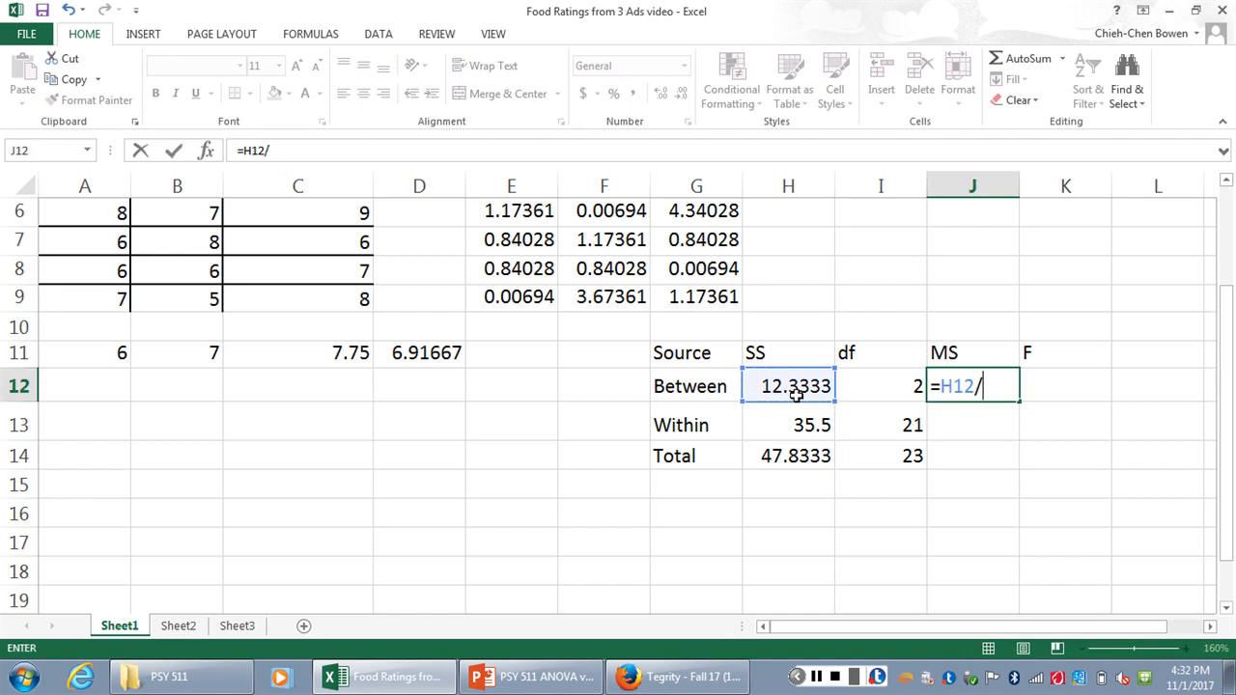
left_click(882, 394)
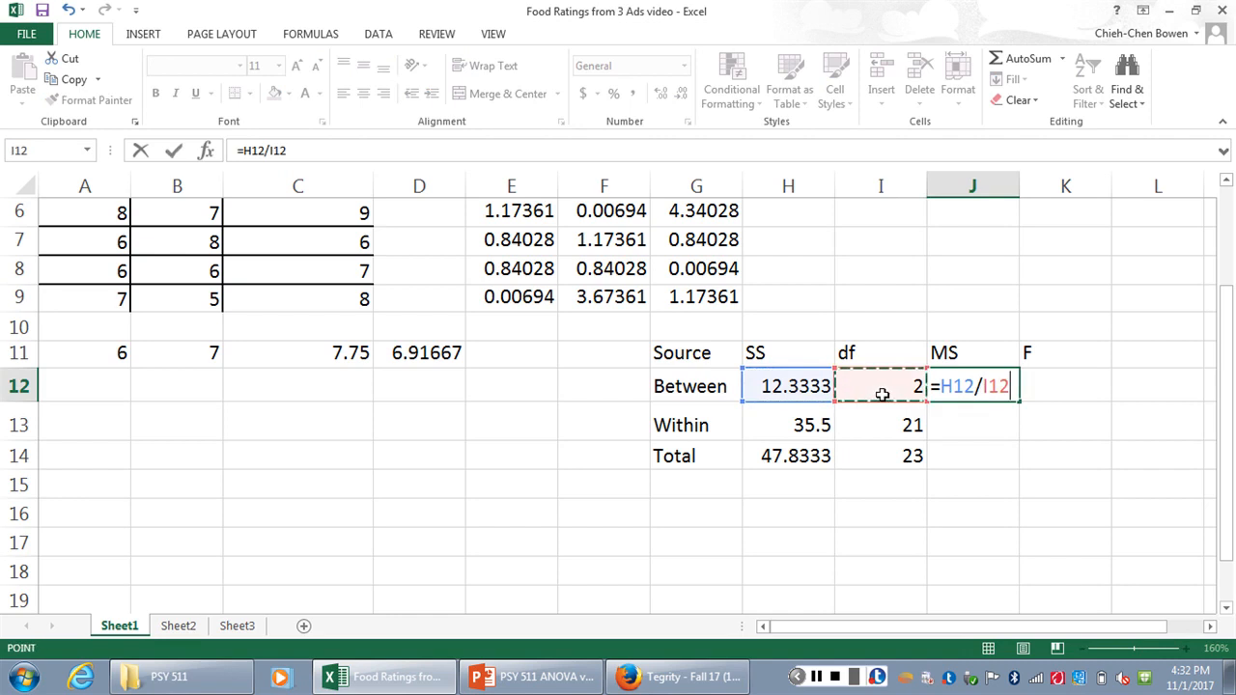
key("Return")
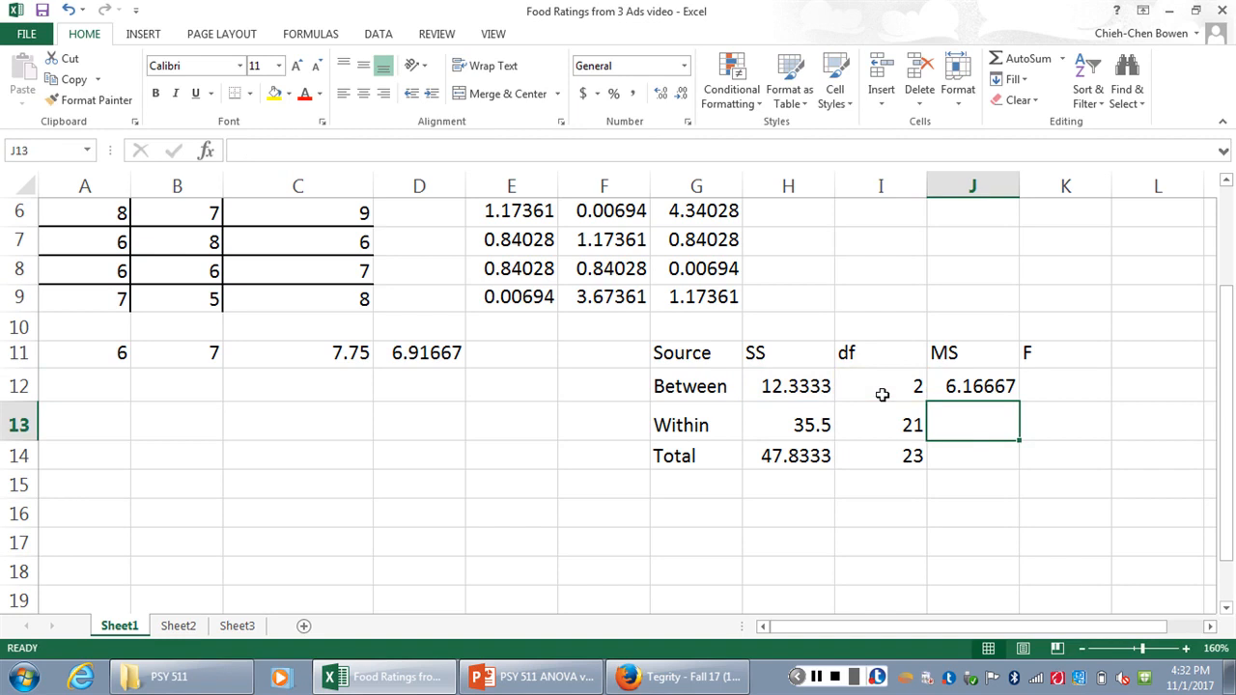
Step: Compute the Within mean square in cell J13 by dividing its SS by its df with =H13/I13
type("=")
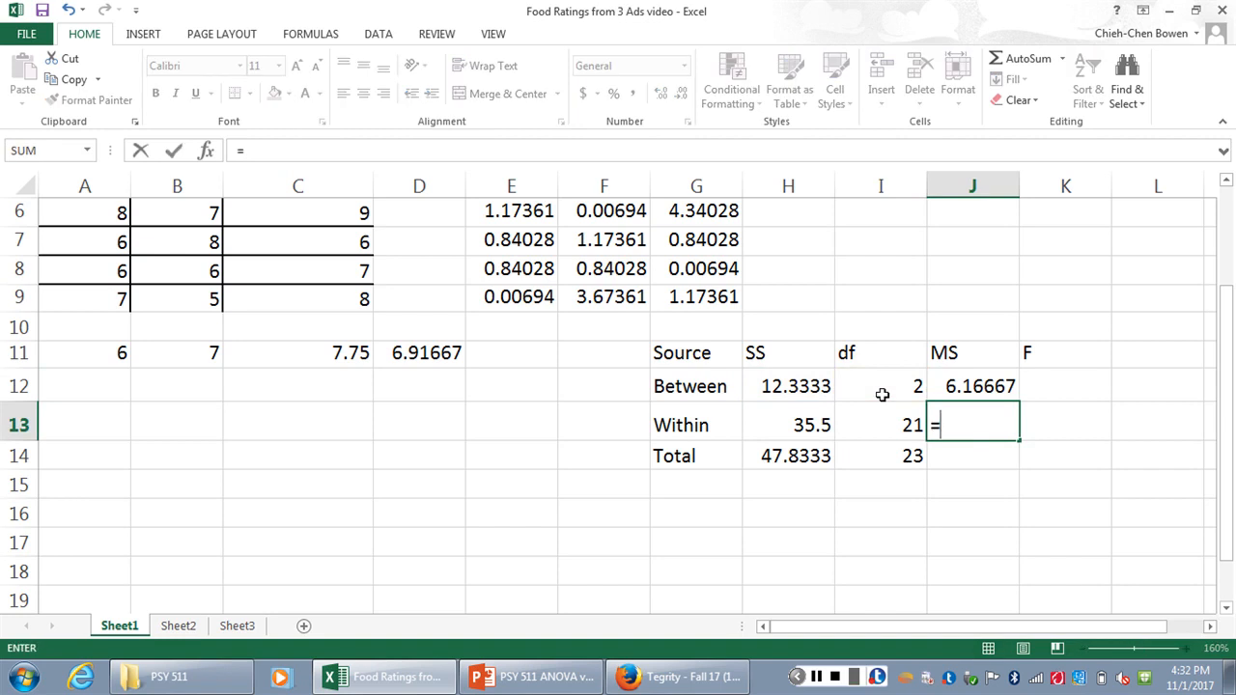
left_click(794, 434)
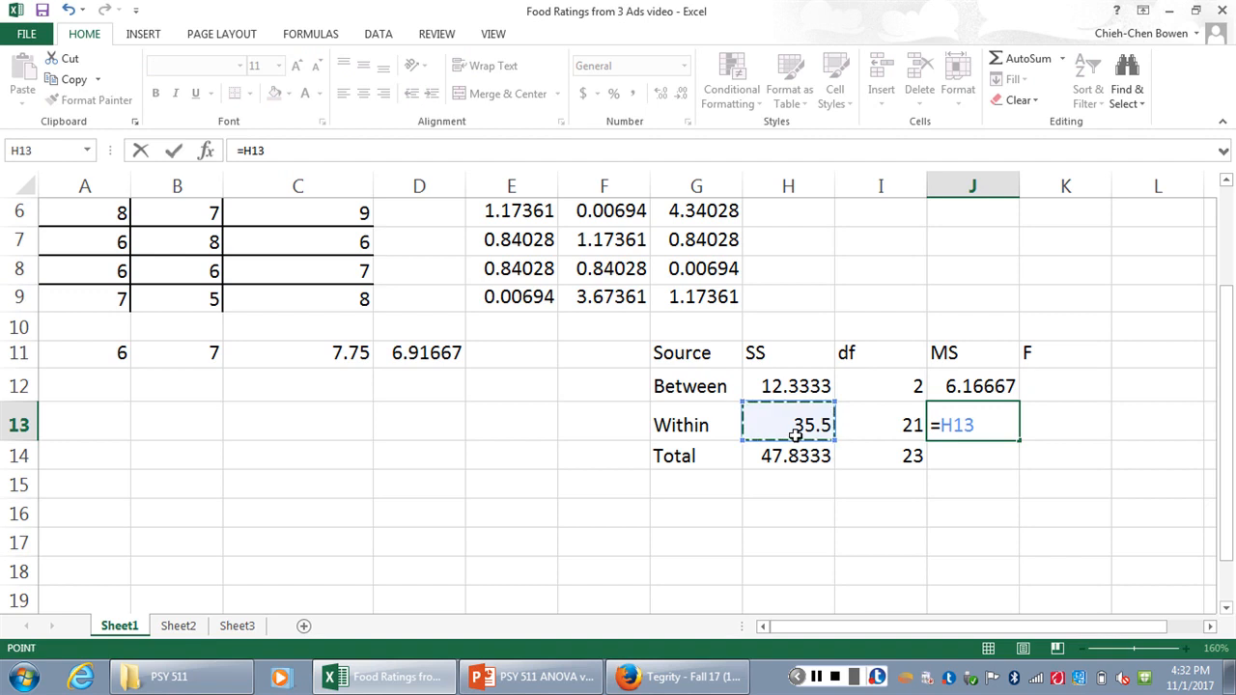
type("/")
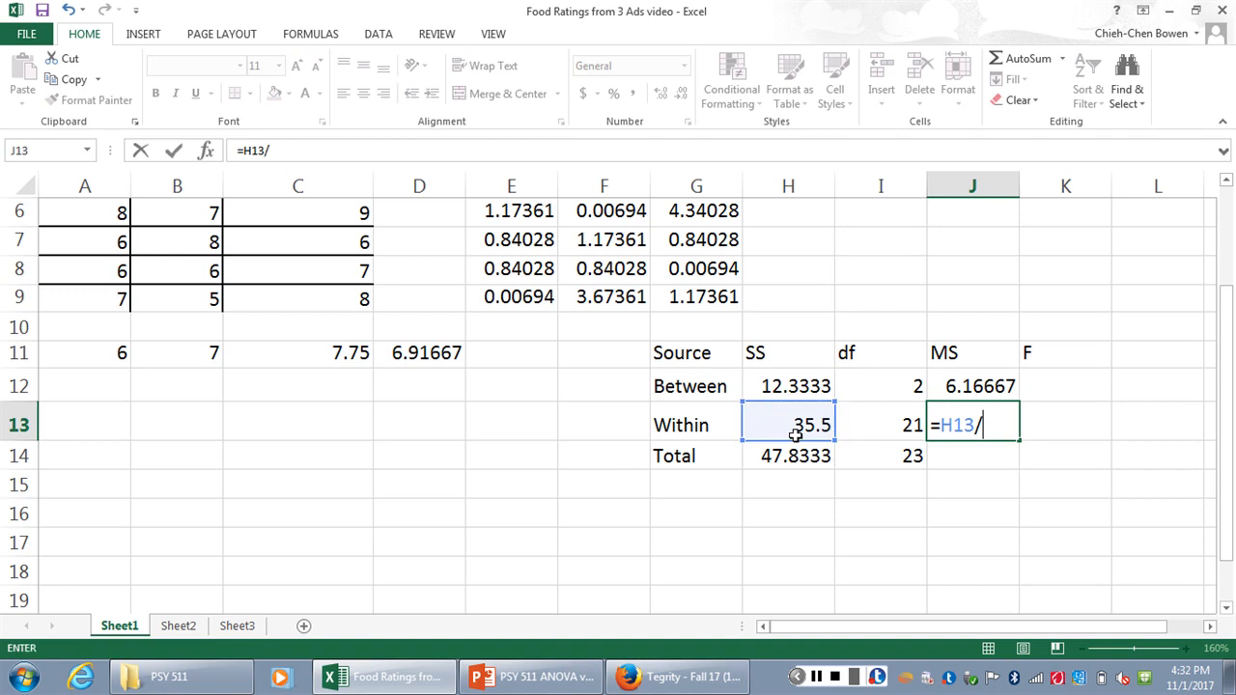
left_click(876, 424)
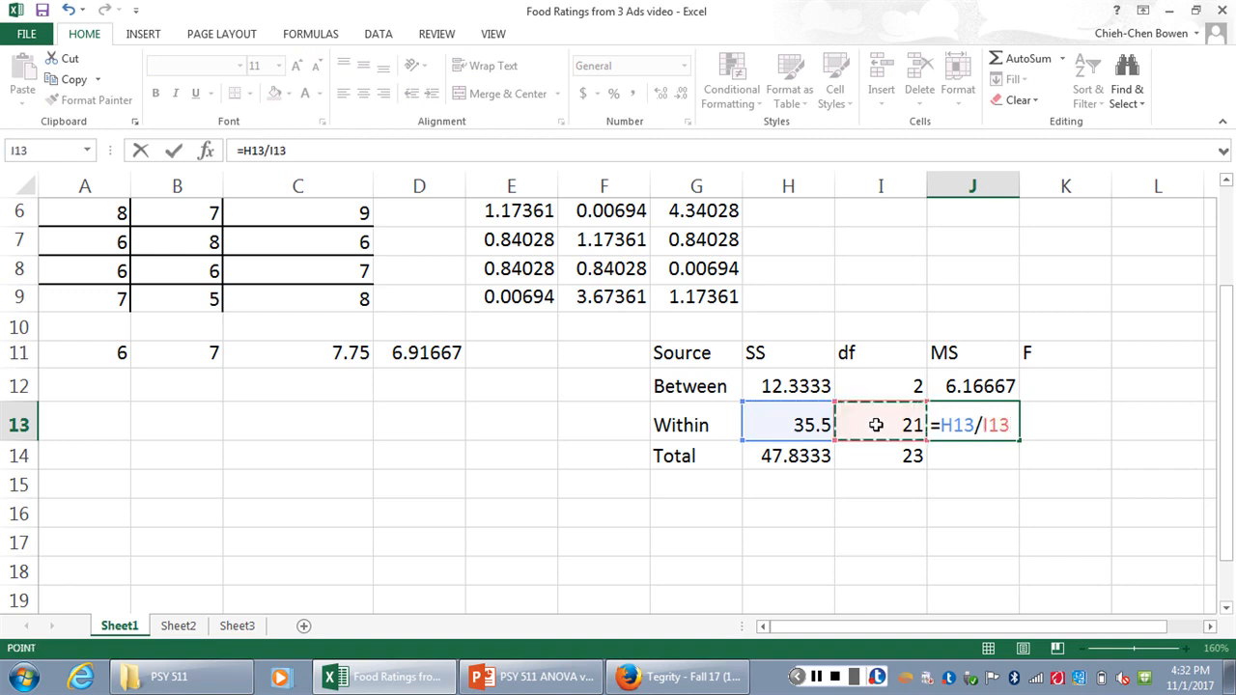
key("Return")
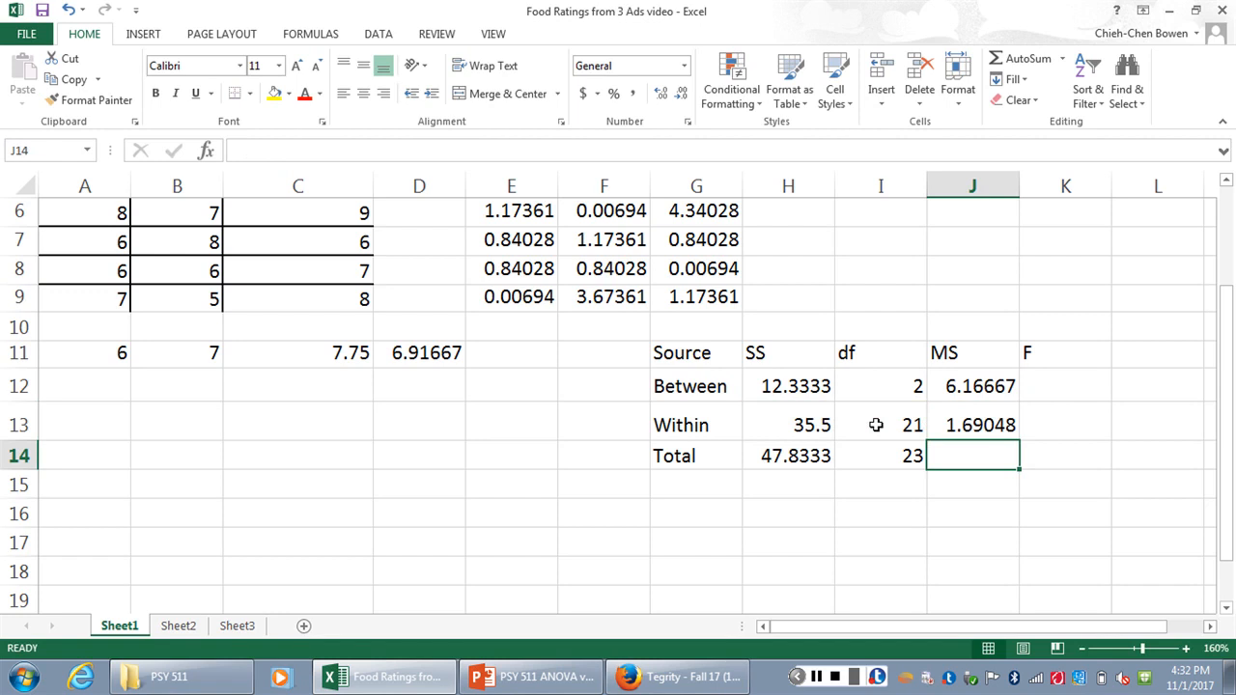
Step: Calculate the F ratio in cell K12 as Between MS over Within MS with =J12/J13
left_click(1072, 385)
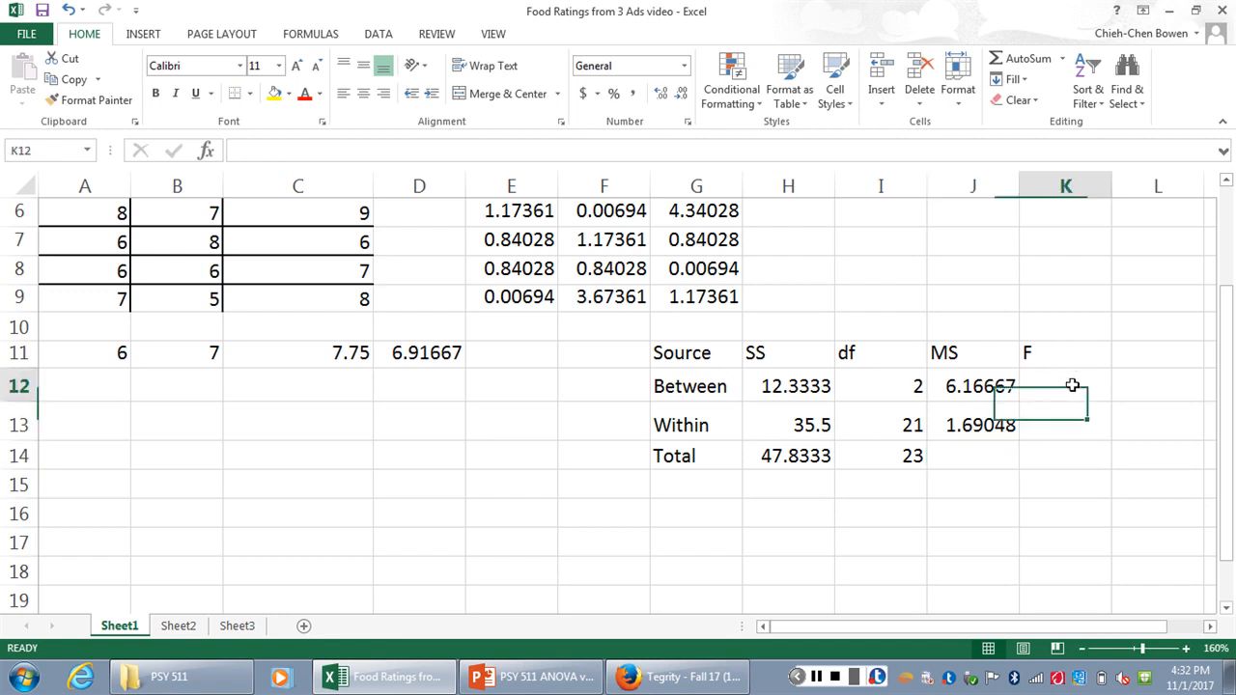
type("=")
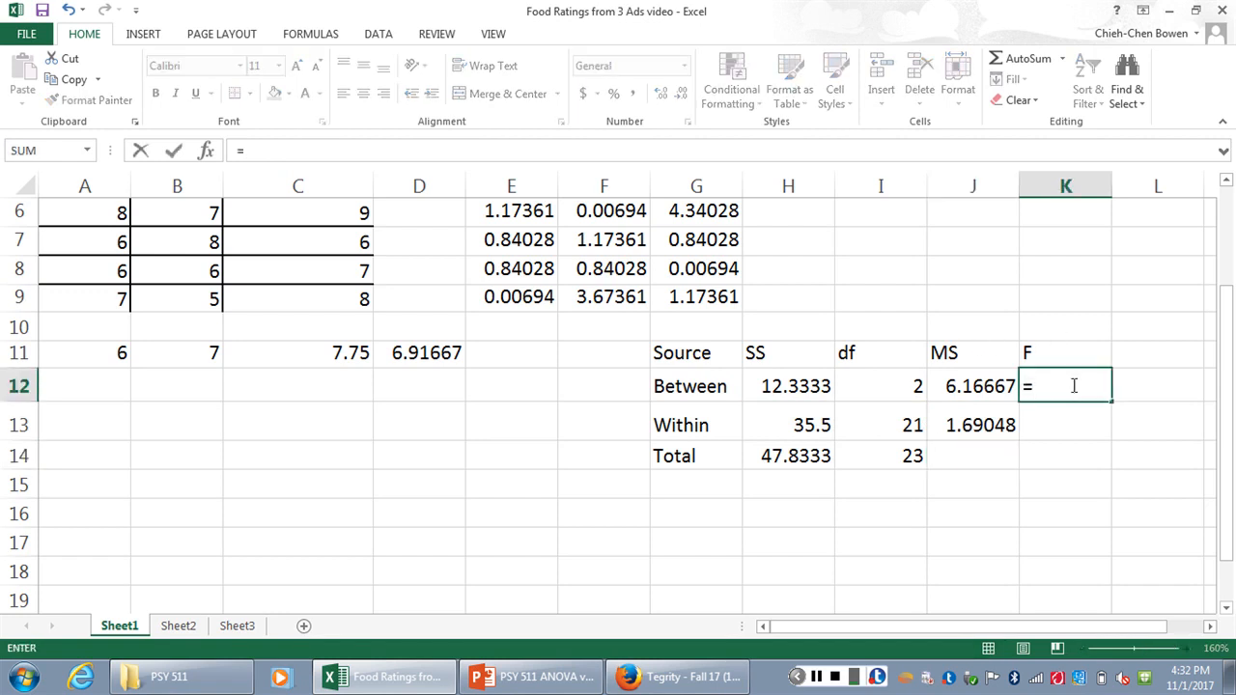
left_click(968, 383)
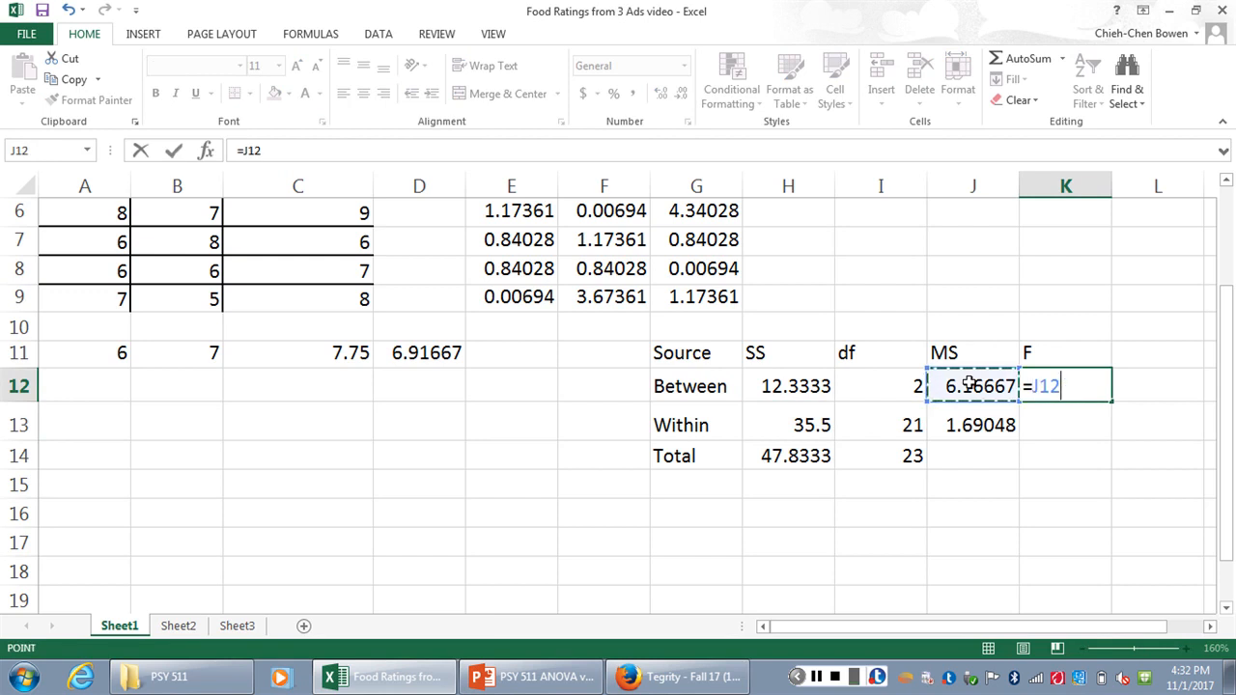
type("/")
left_click(958, 425)
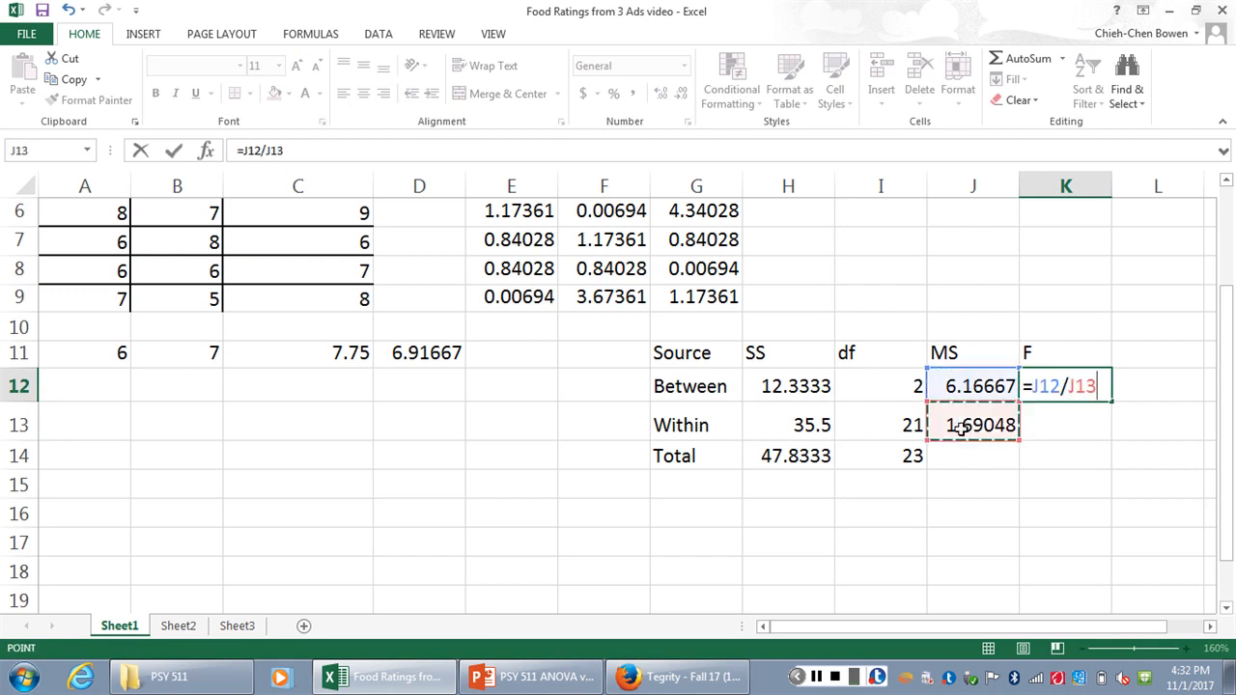
key("Return")
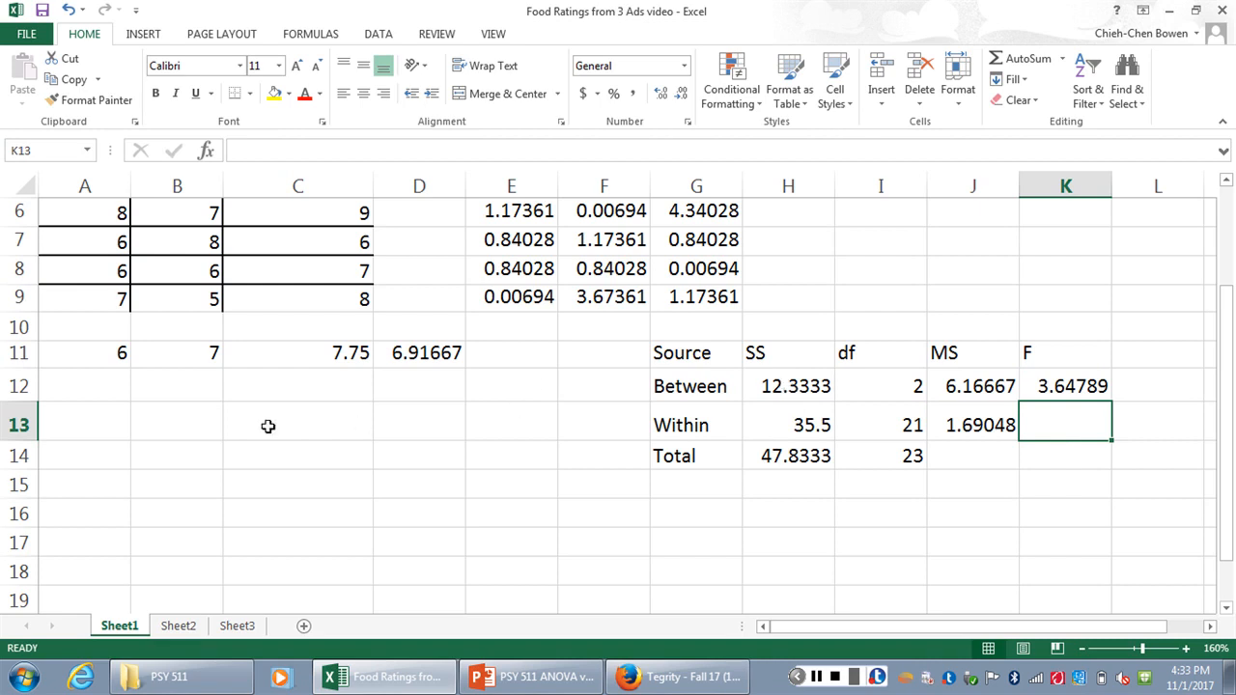
Step: Start a formula in cell A13 subtracting the Weight control mean from the first rating, =A2-A$11, with the mean's row locked
left_click(117, 409)
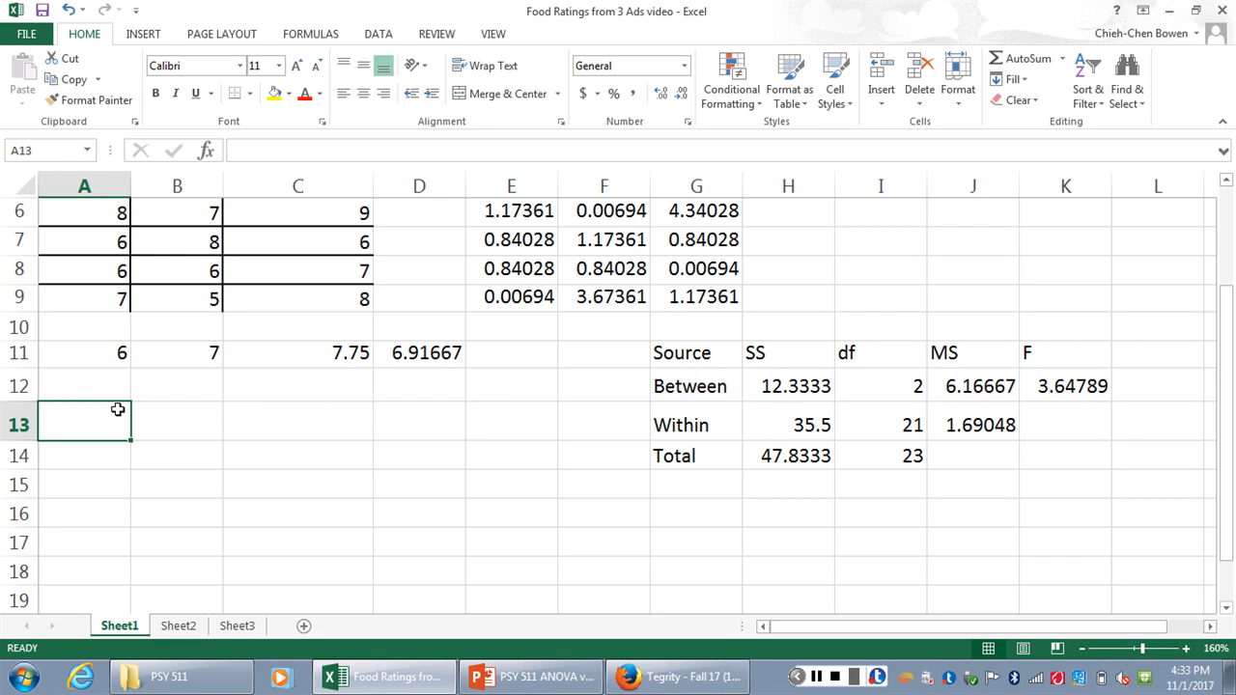
left_click(1083, 652)
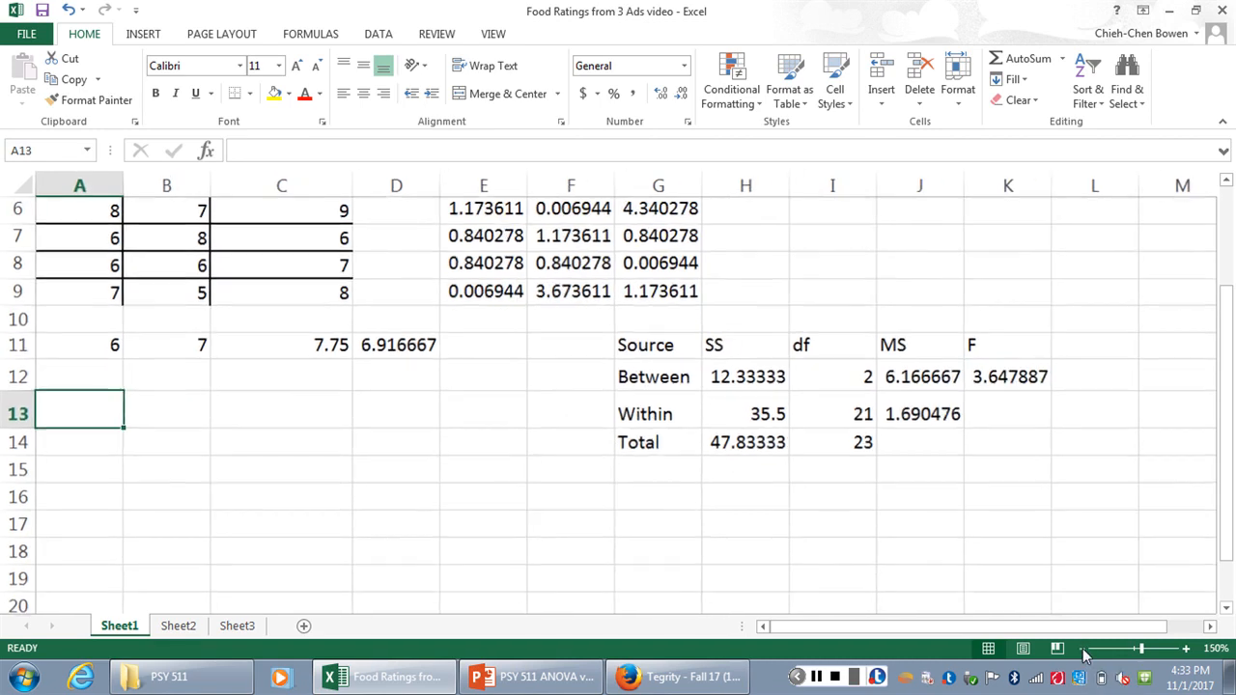
left_click(1084, 653)
left_click(1083, 653)
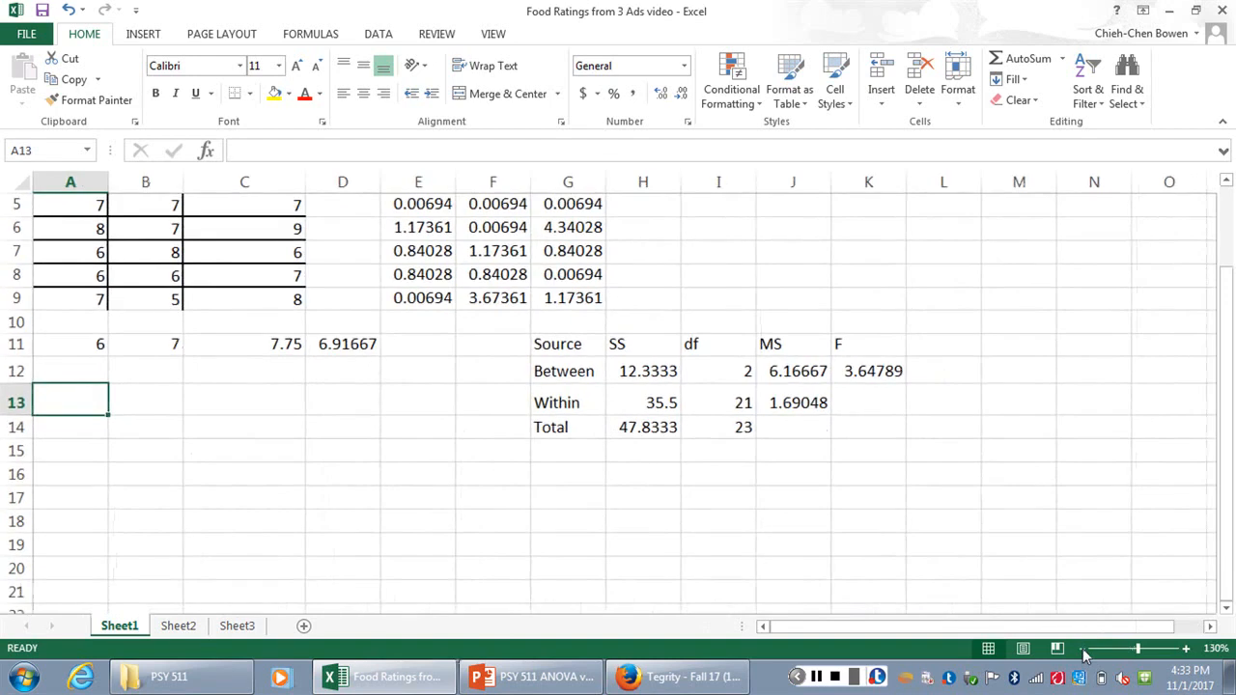
left_click(1083, 653)
left_click(1083, 652)
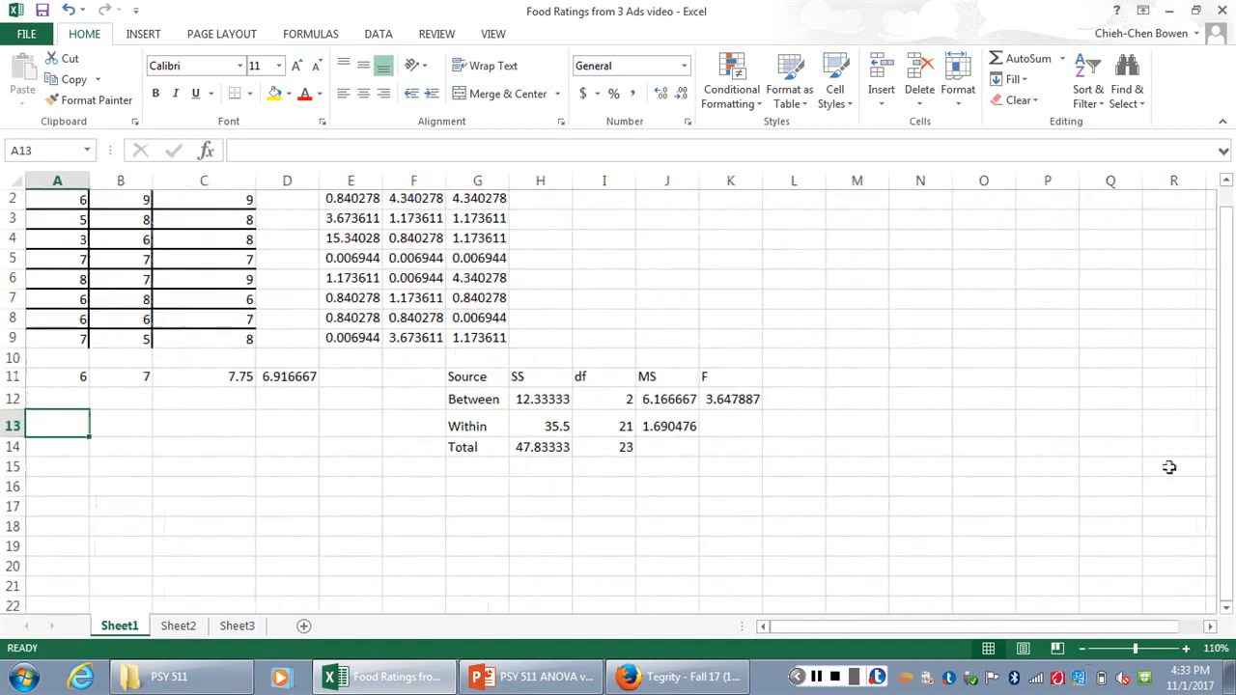
left_click(1226, 182)
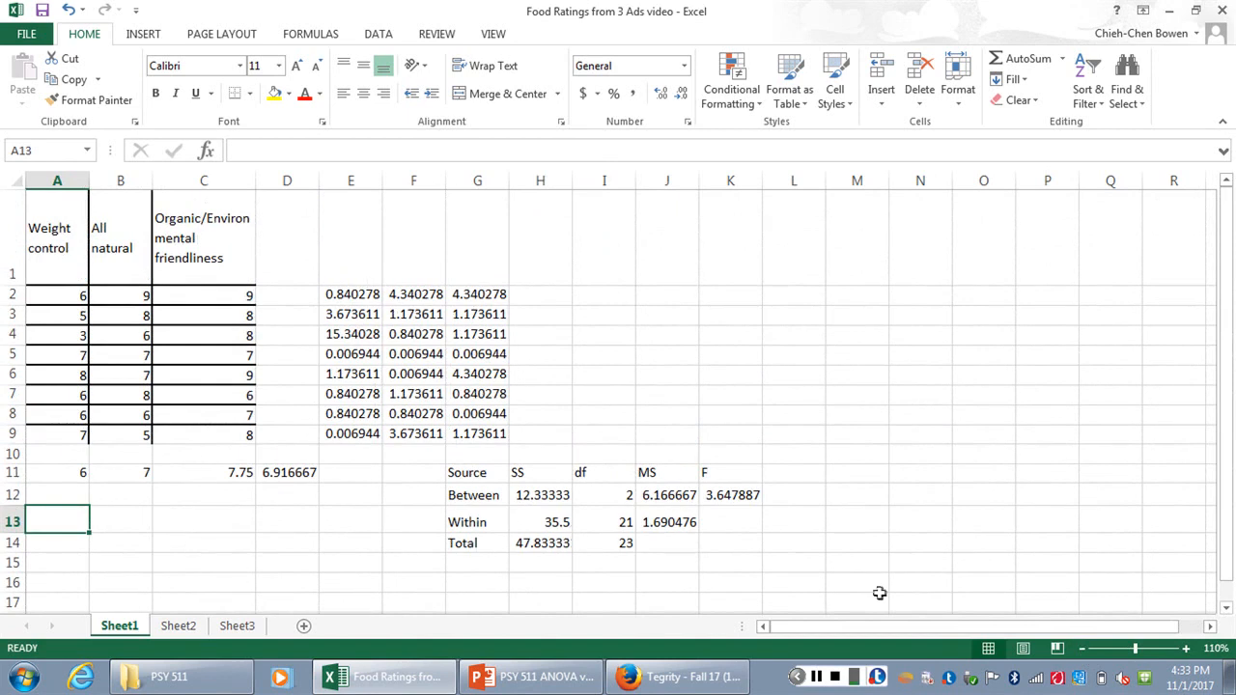
left_click(1226, 609)
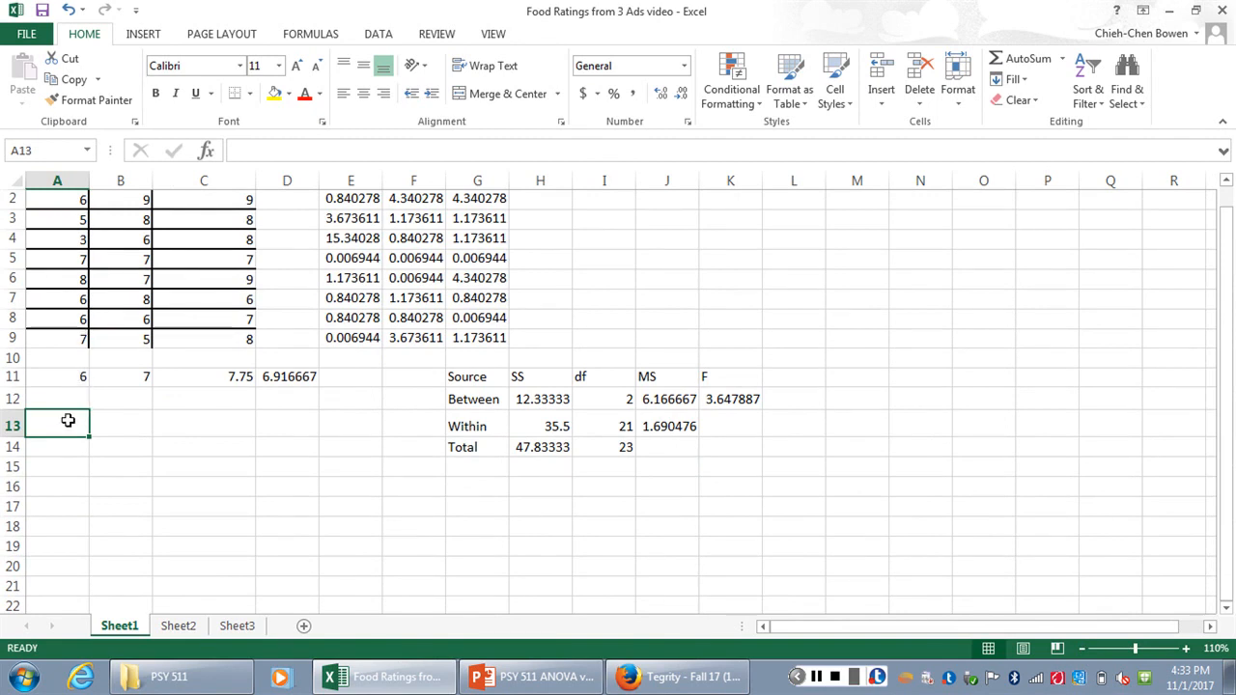
type("=")
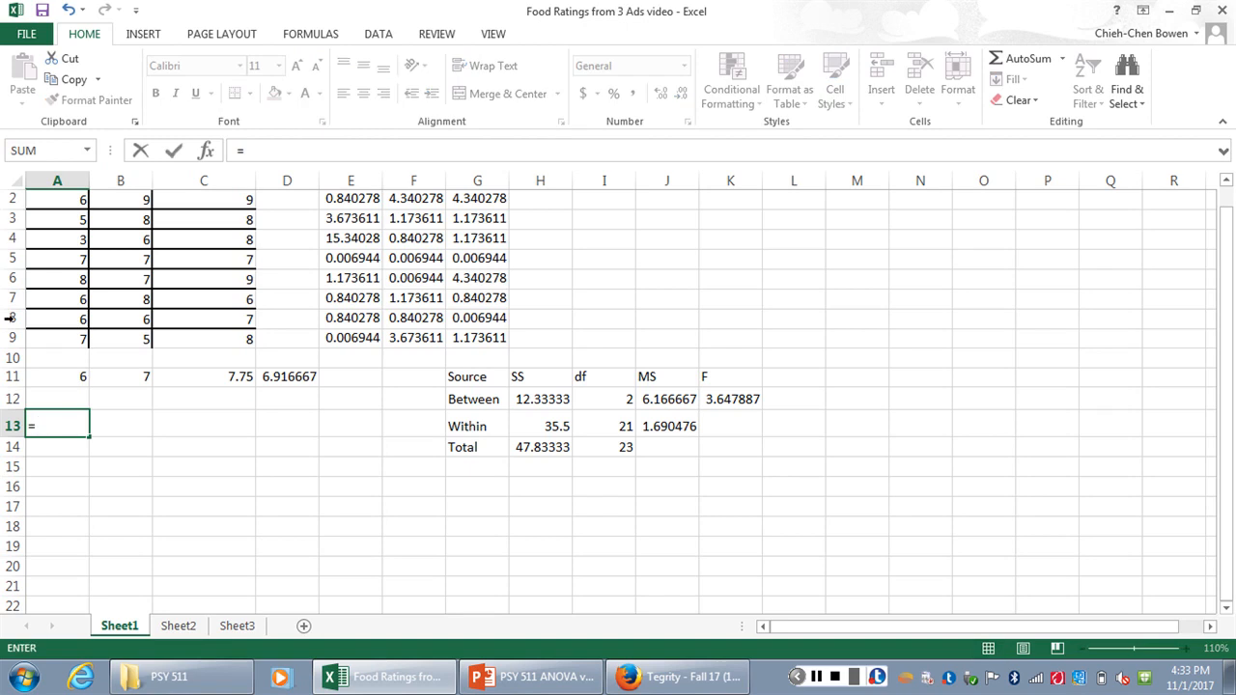
left_click(53, 199)
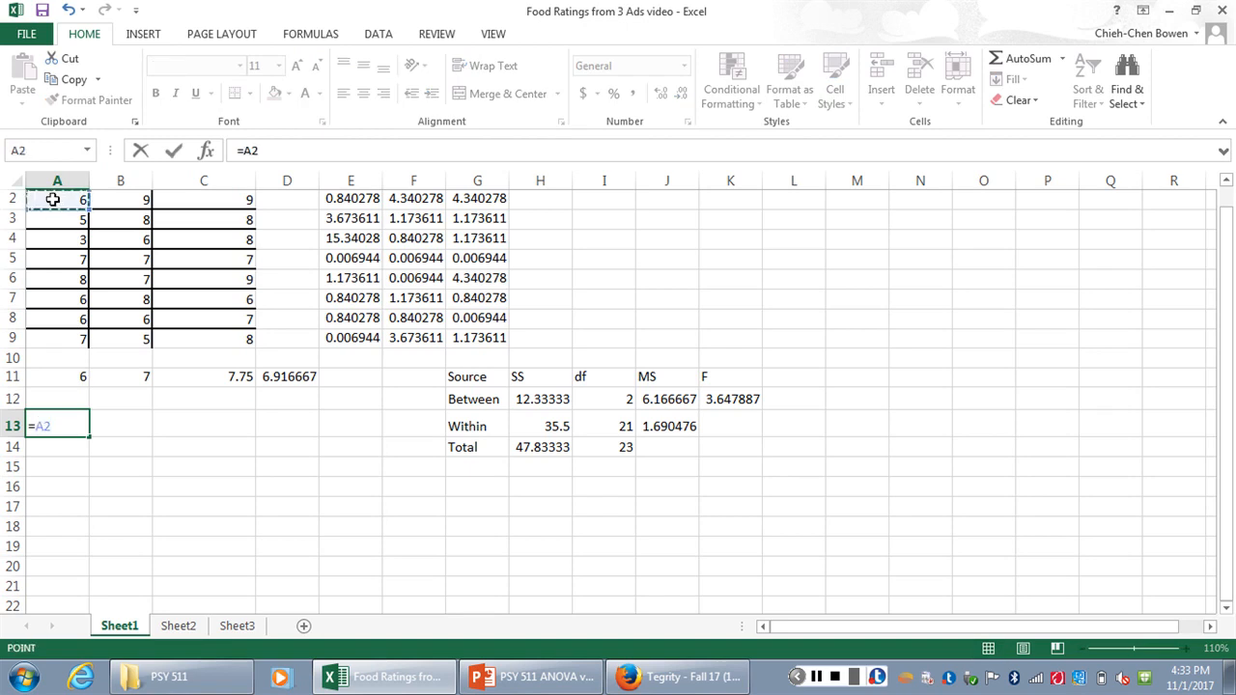
type("-")
left_click(63, 377)
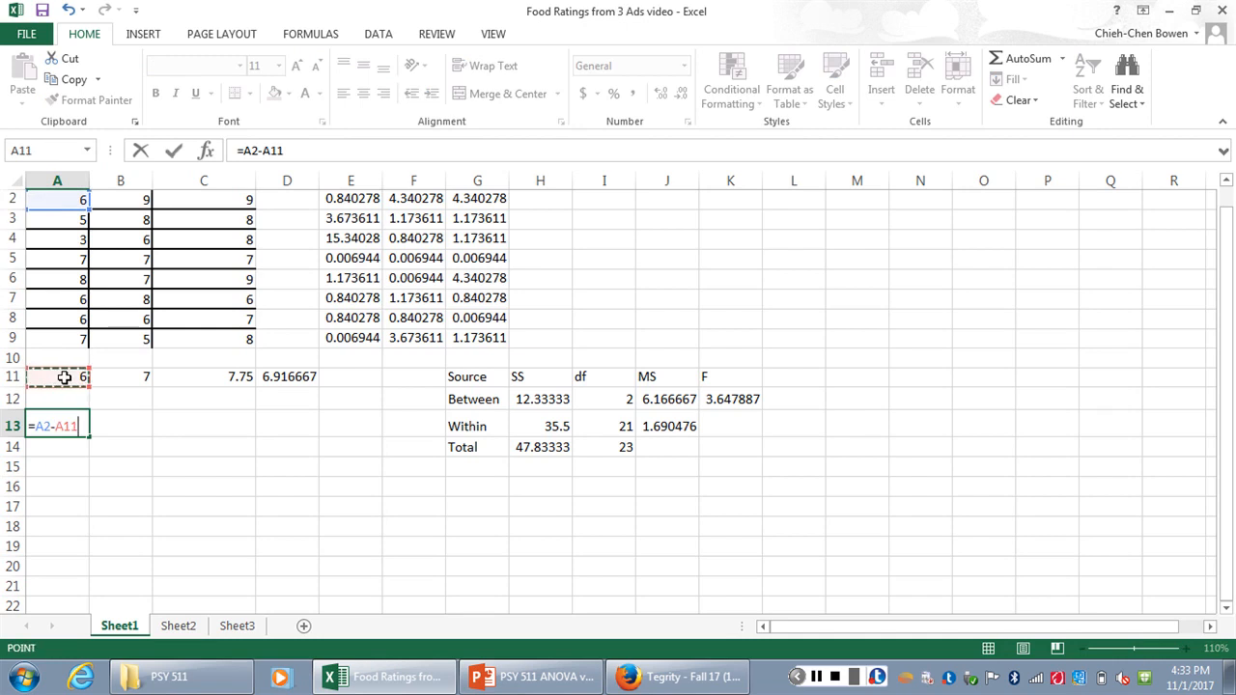
left_click(67, 426)
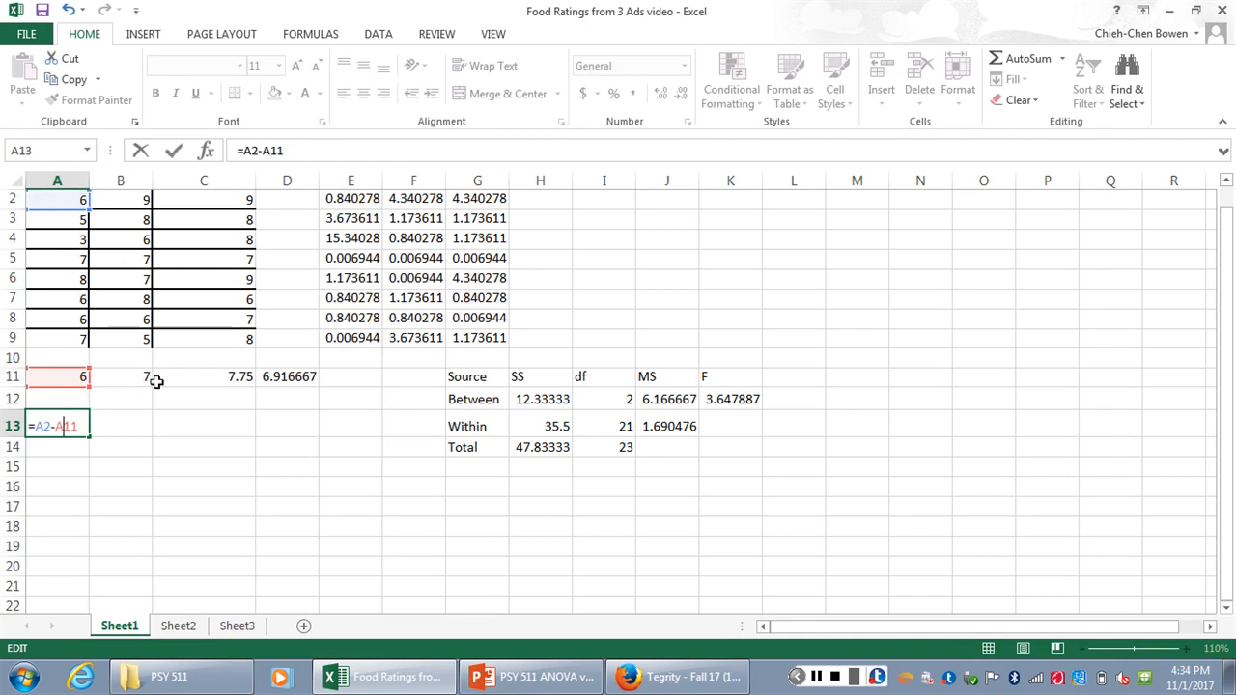
type("$")
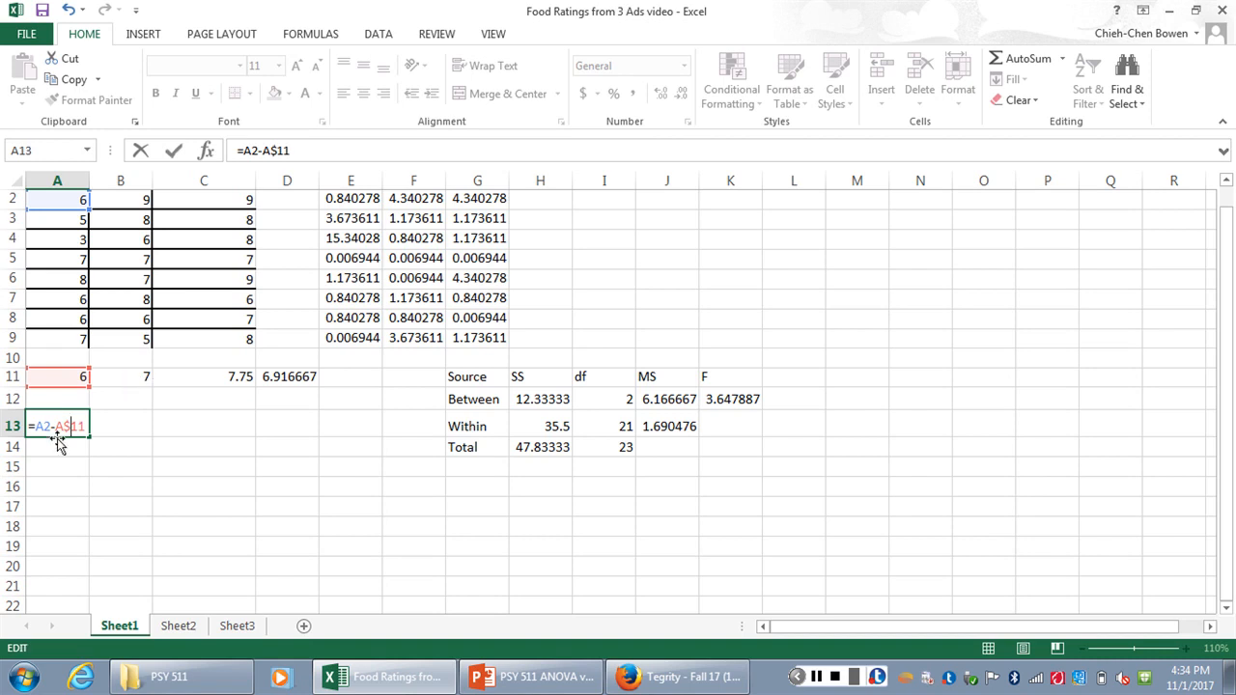
Step: Enclose the difference in cell A13 in parentheses and square it, completing the formula as =(A2-A$11)^2
left_click(36, 425)
type("(")
key("Right")
key("Right")
key("Right")
key("Right")
key("Right")
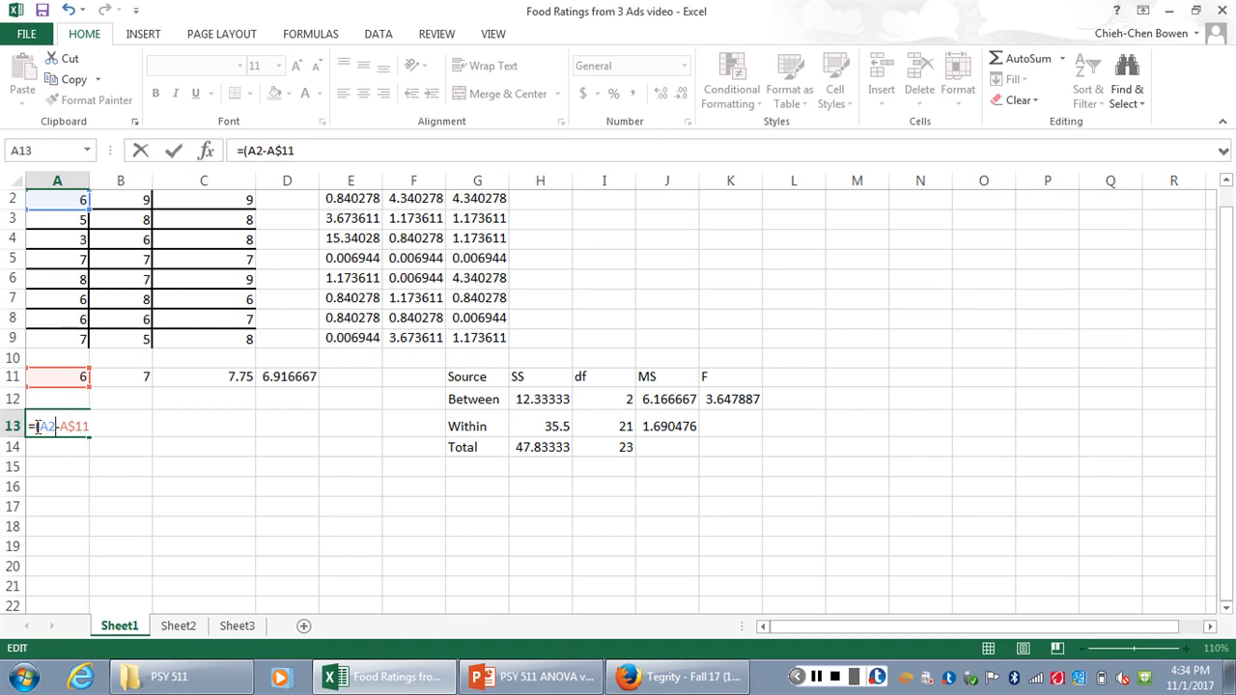
key("Right")
type(")")
type("^2")
key("Return")
Step: Copy the squared-deviation formula from A13 down to A20, and extend the filled range across into B13:B20
left_click(53, 425)
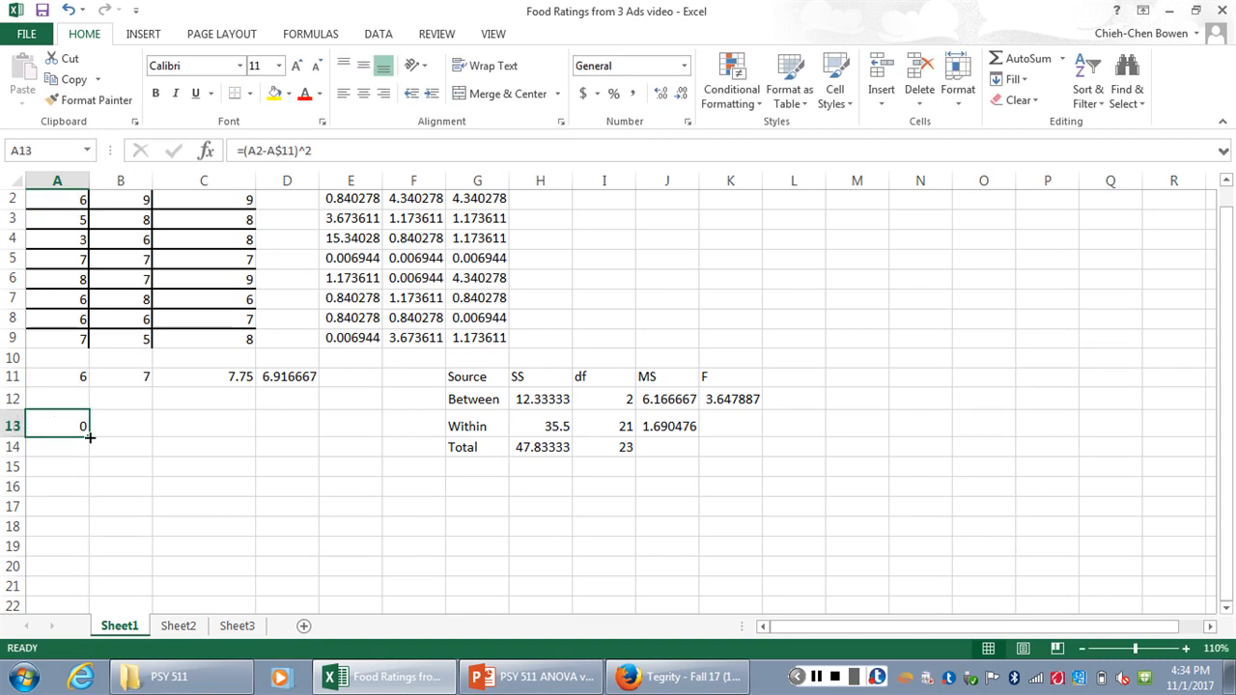
left_click_drag(89, 438, 87, 573)
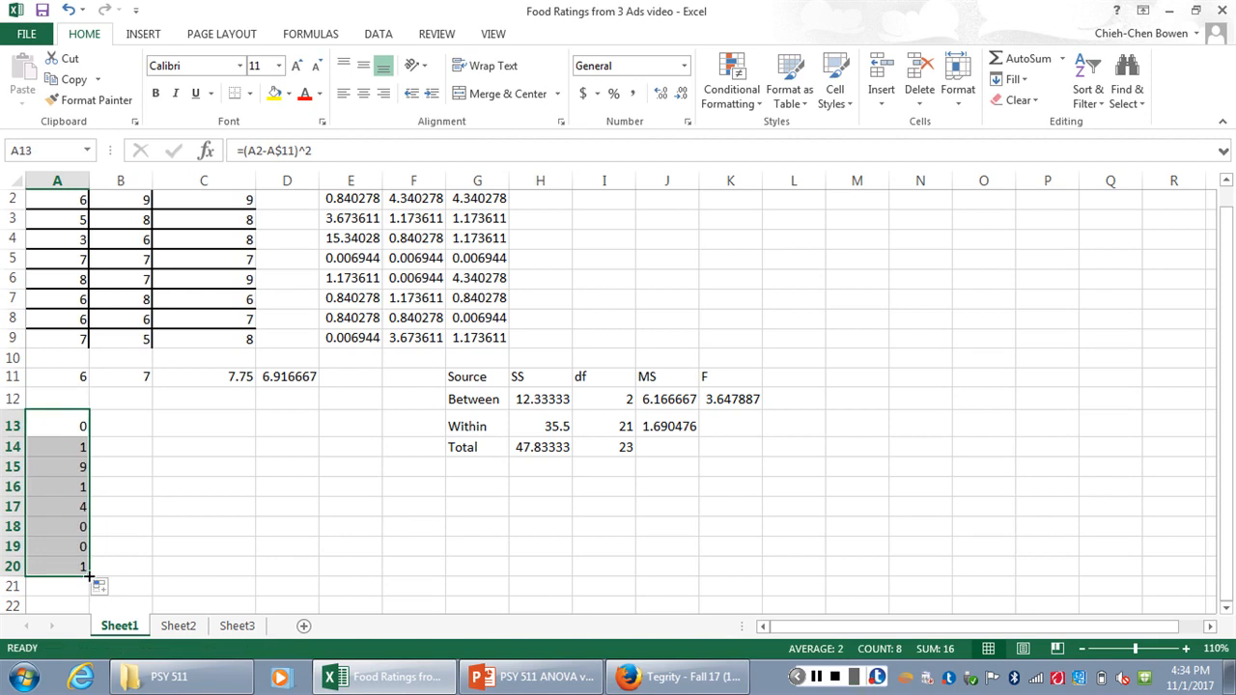
left_click_drag(88, 576, 130, 577)
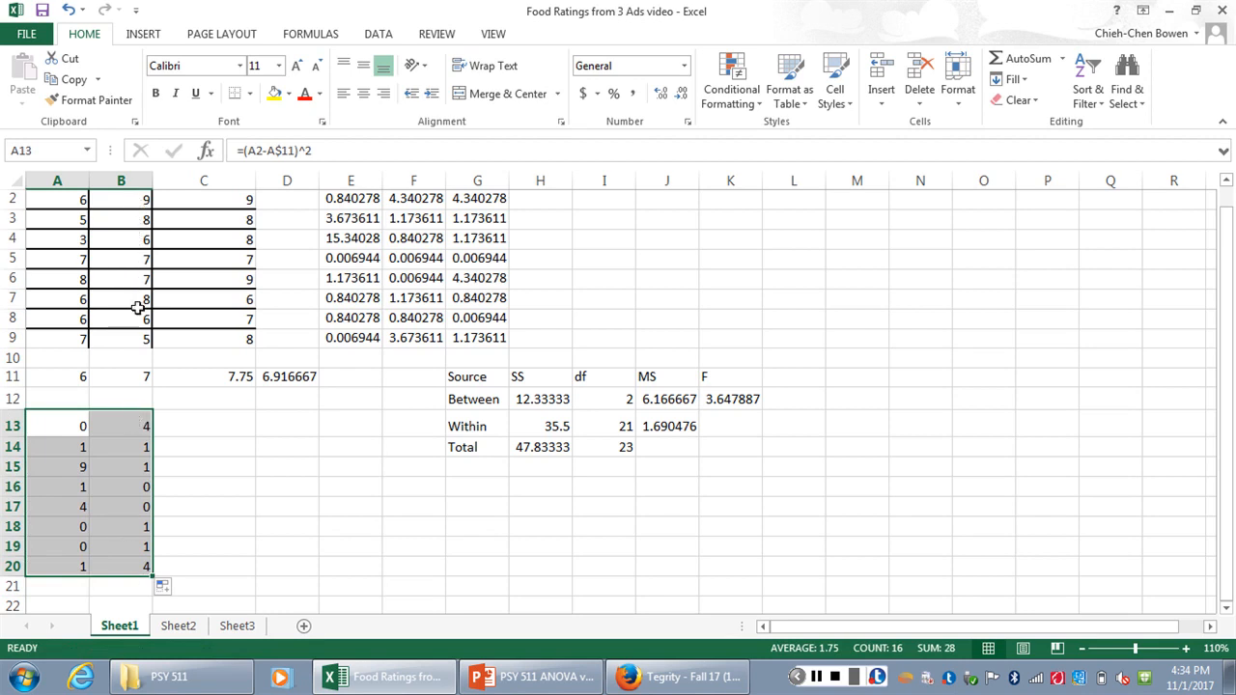
Step: Extend the squared-deviation formulas in B13:B20 across into C13:C20 for the Organic/Environmental friendliness ratings
left_click(140, 423)
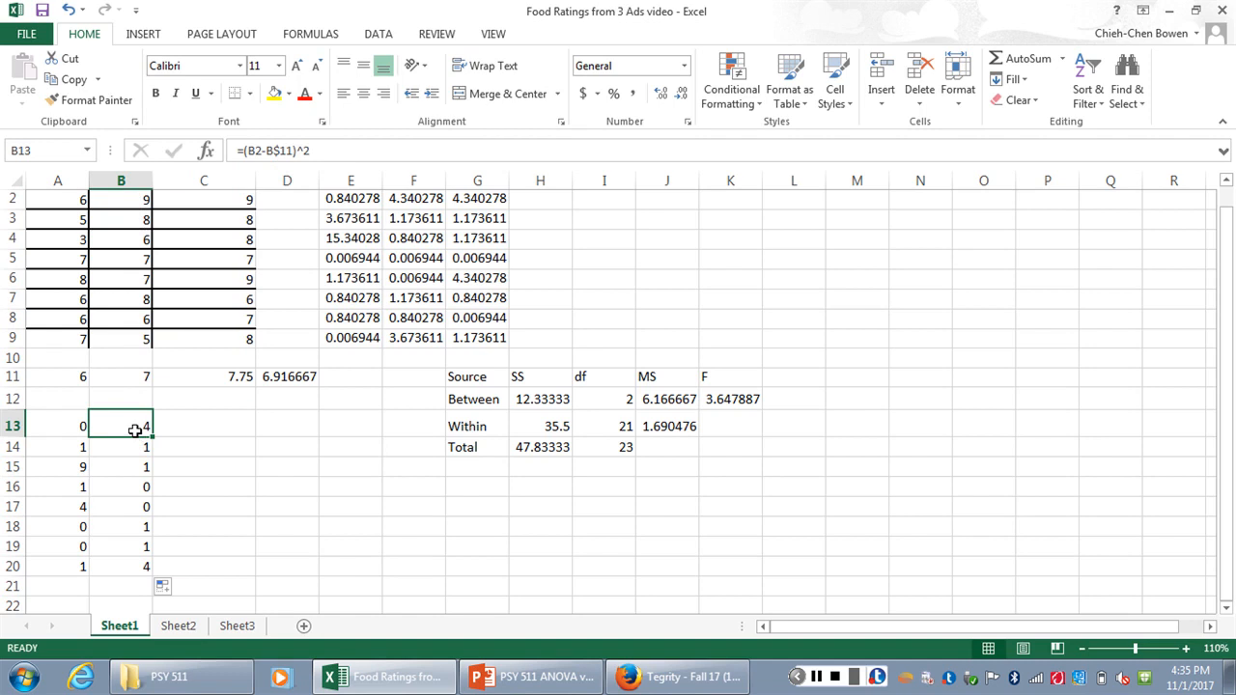
key("shift+Down")
key("shift+Down")
key("shift+Down")
key("shift+Down")
key("shift+Down")
key("shift+Down")
key("shift+Down")
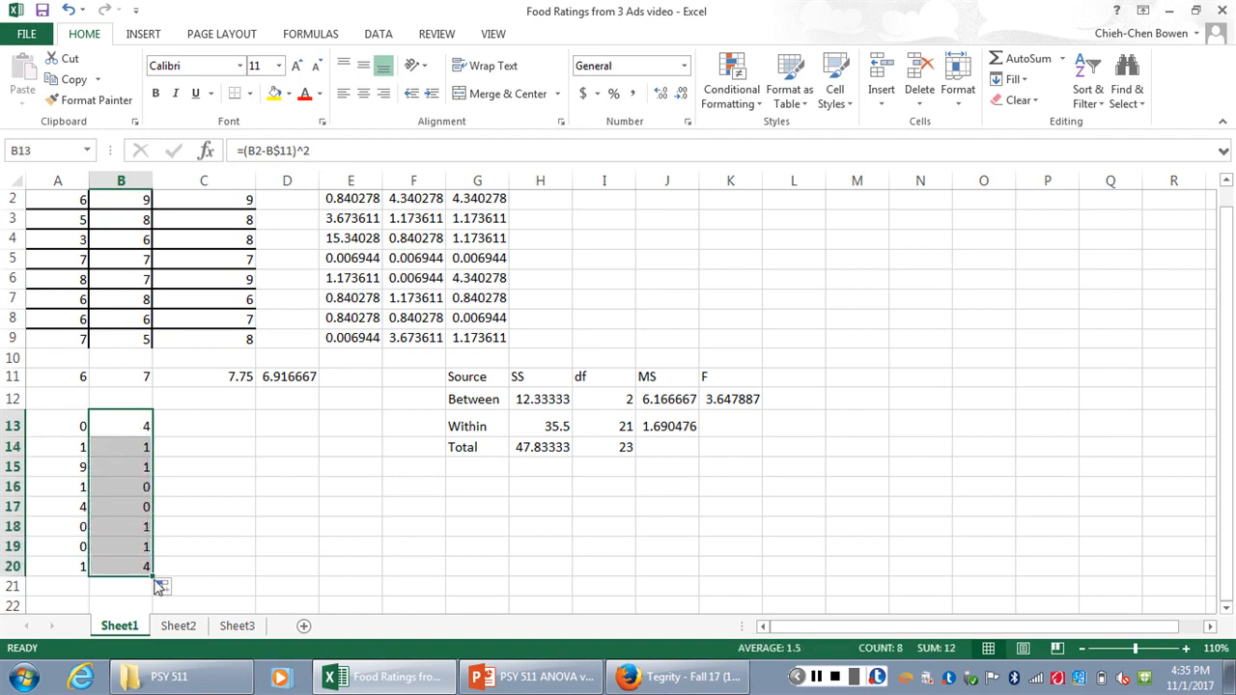
left_click_drag(151, 576, 223, 578)
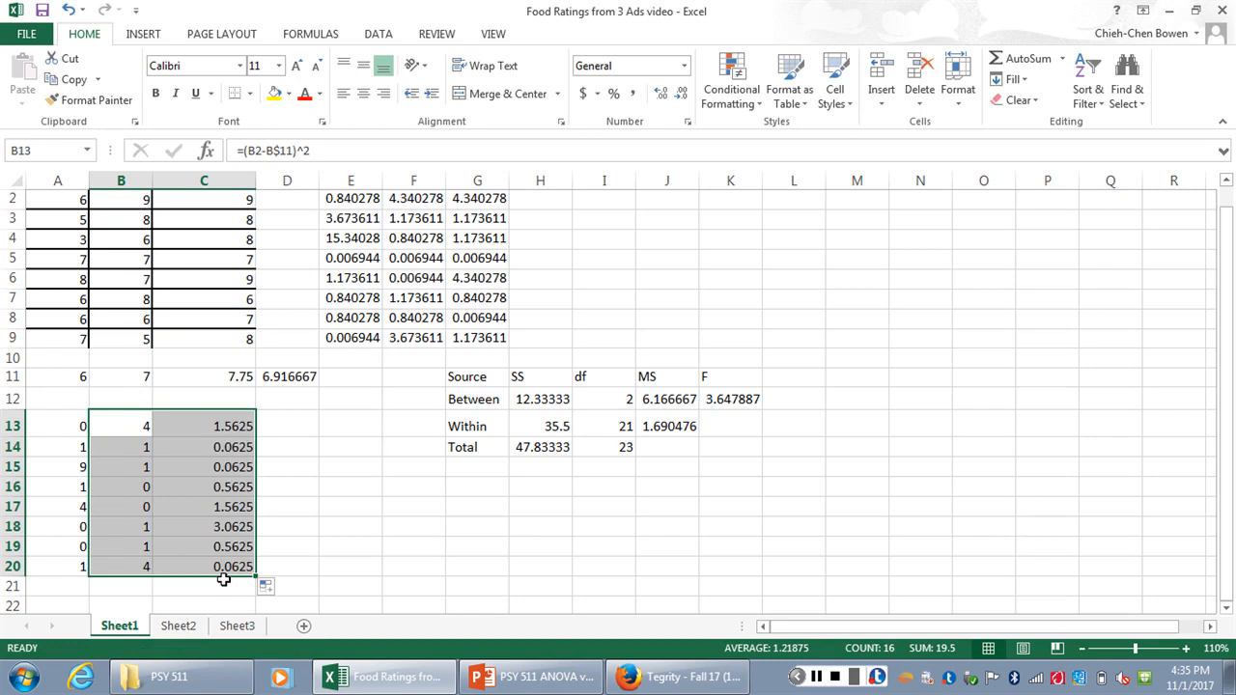
left_click(199, 428)
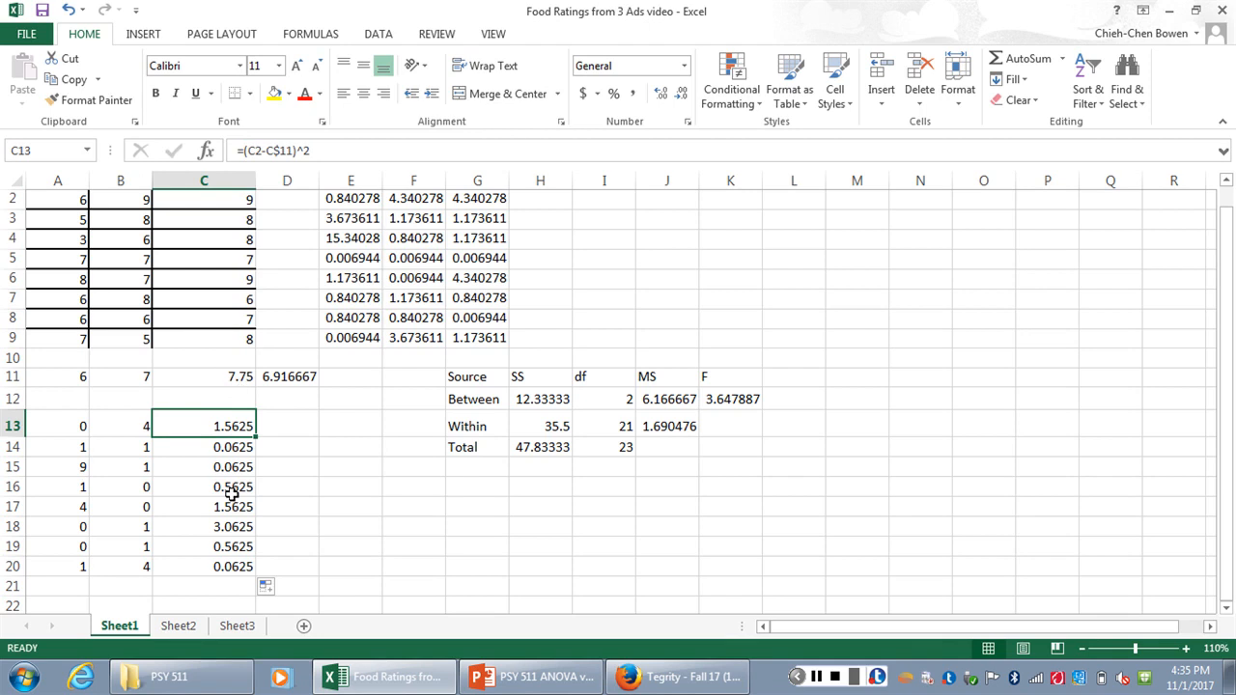
Step: Total the squared deviations of all three groups in cell D21 with =SUM(A13:C20)
left_click(309, 587)
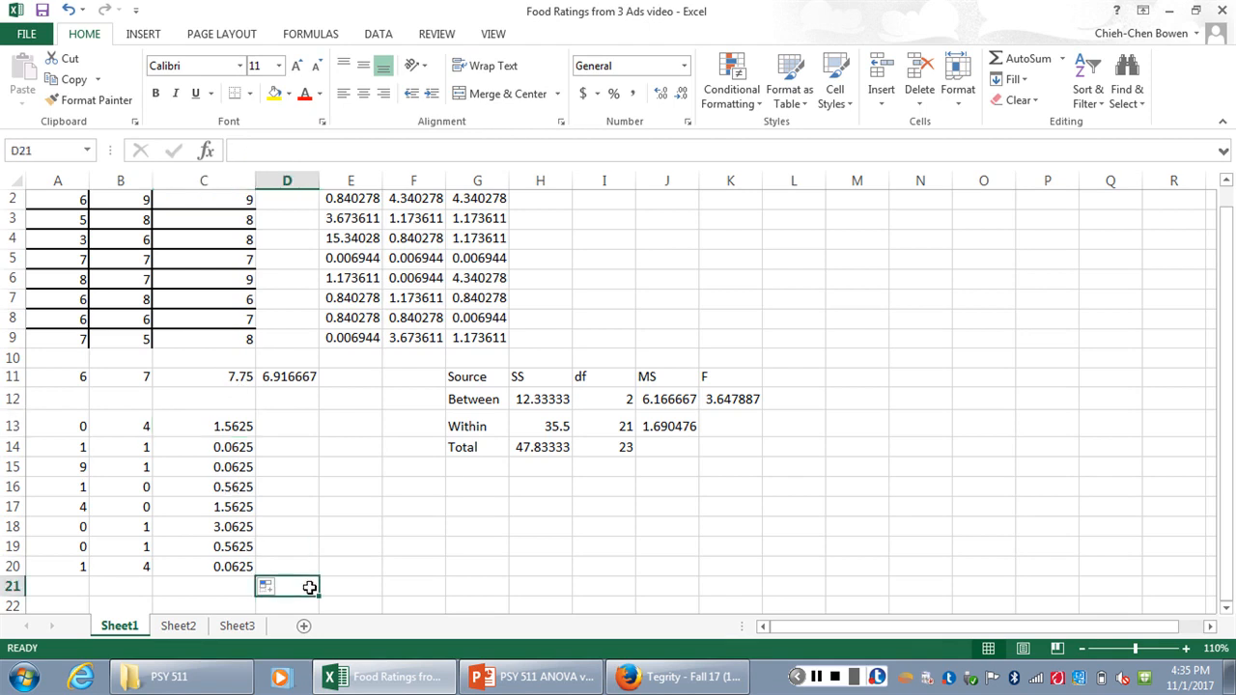
type("=")
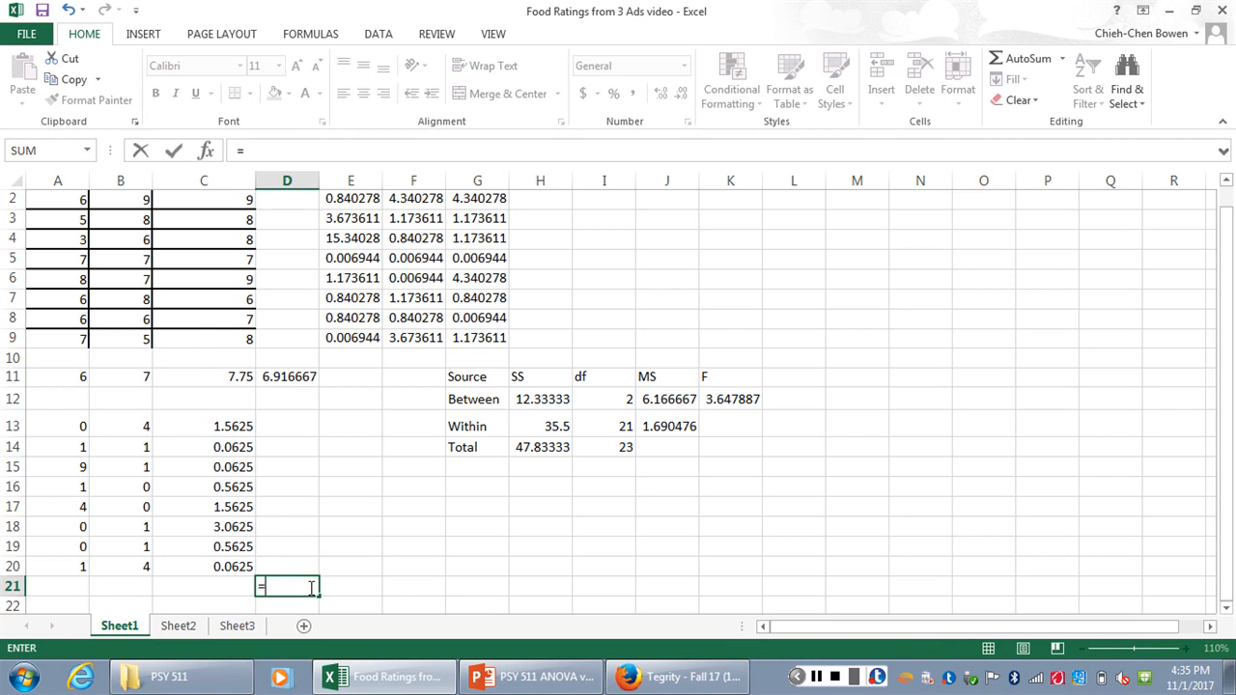
type("sum(")
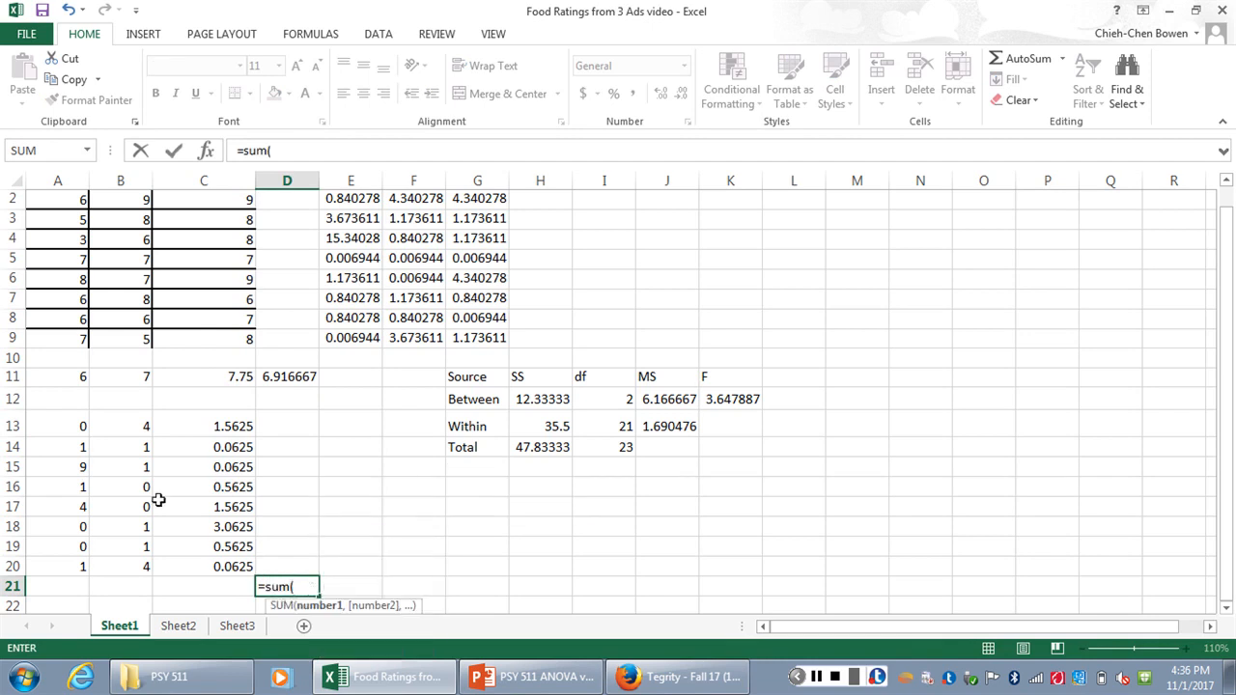
left_click(77, 425)
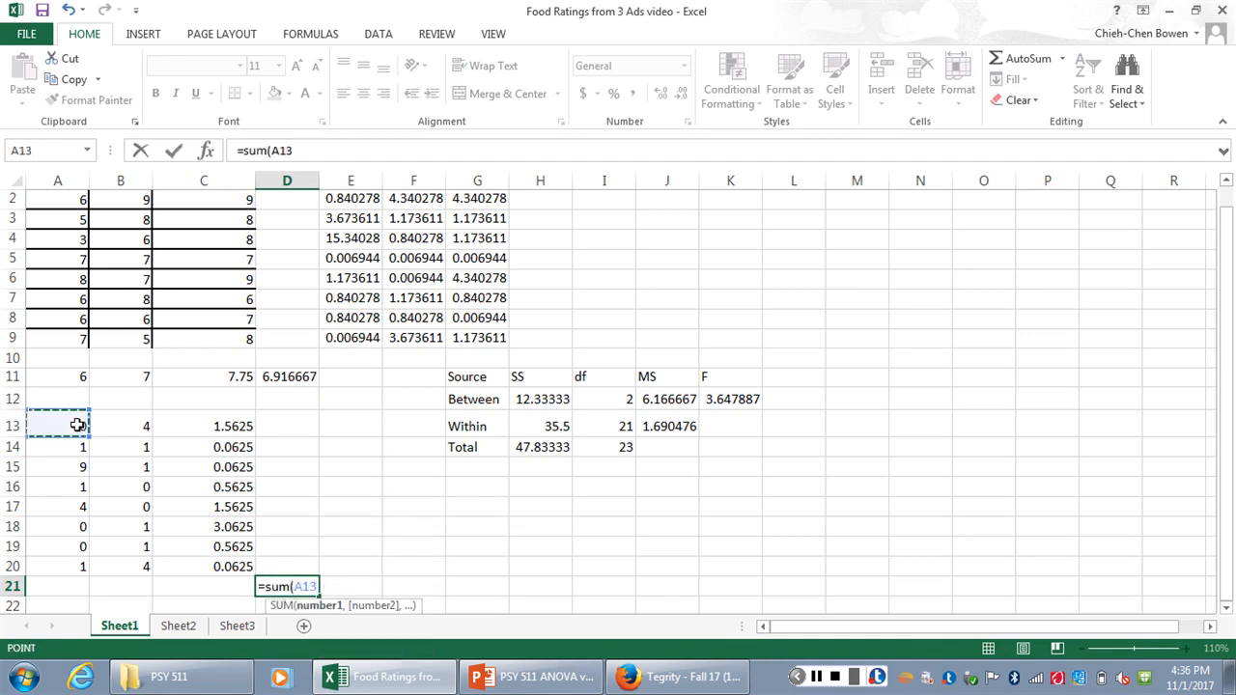
key("shift+Down")
key("shift+Down")
key("shift+Down")
key("shift+Down")
key("shift+Down")
key("shift+Down")
key("shift+Down")
key("shift+Right")
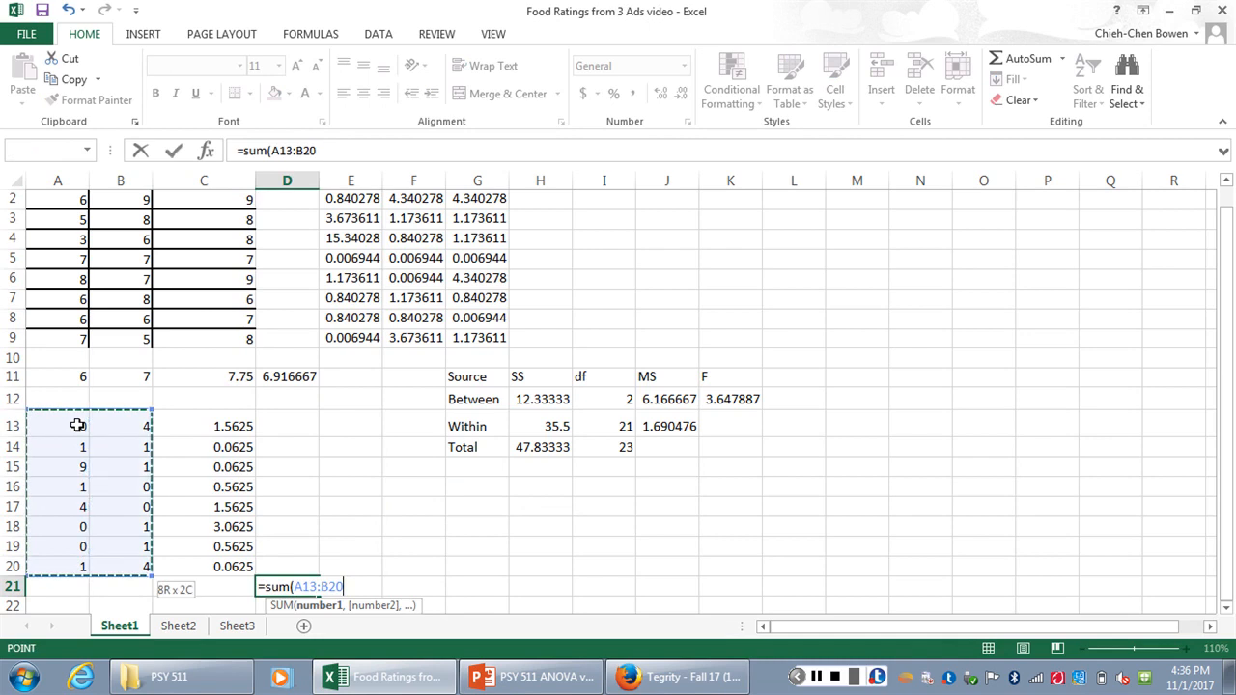
key("shift+Right")
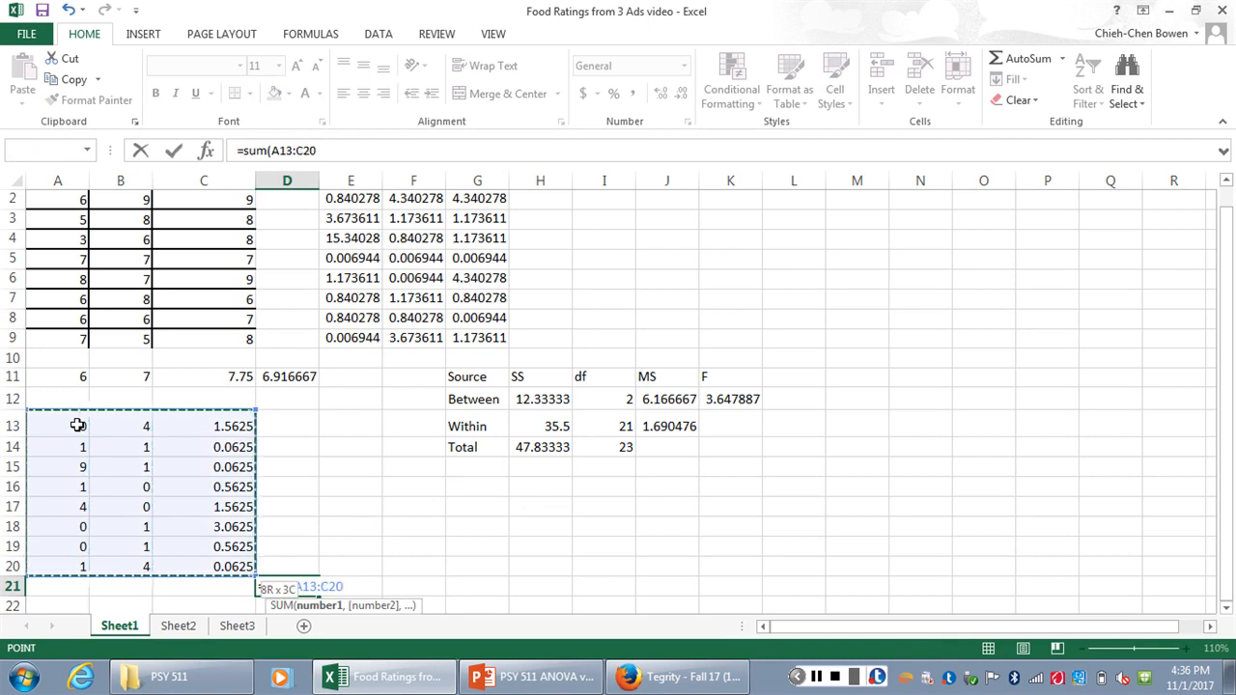
type(")")
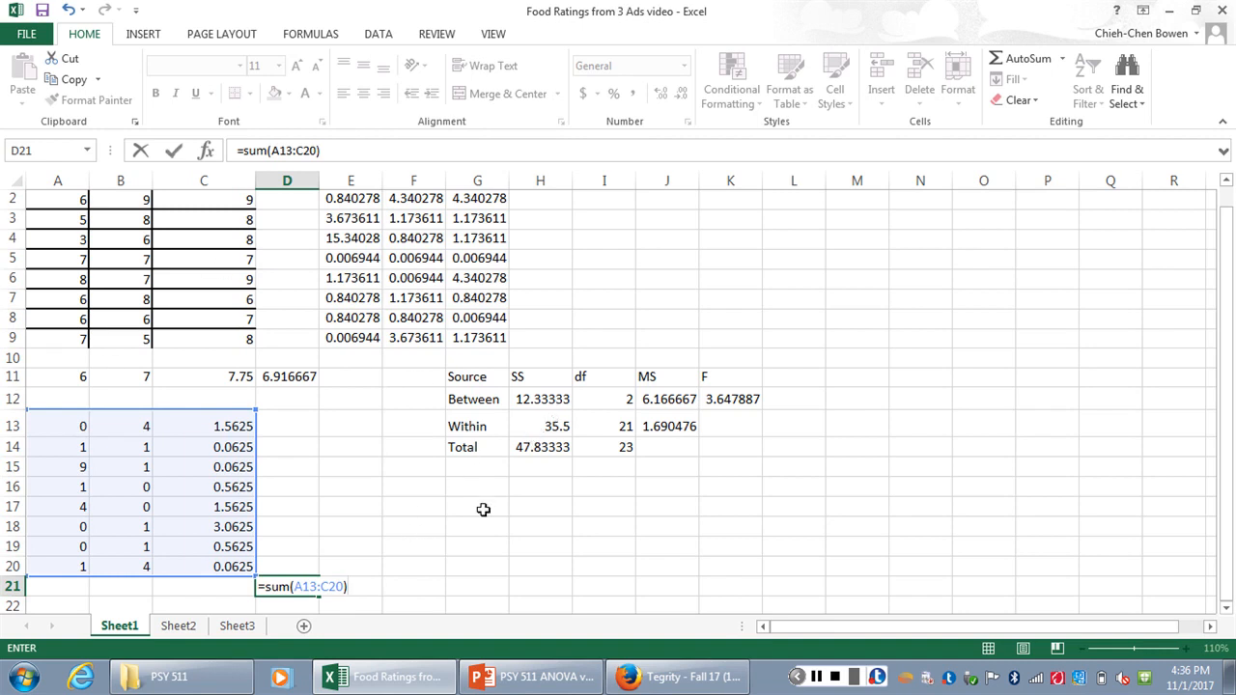
key("Return")
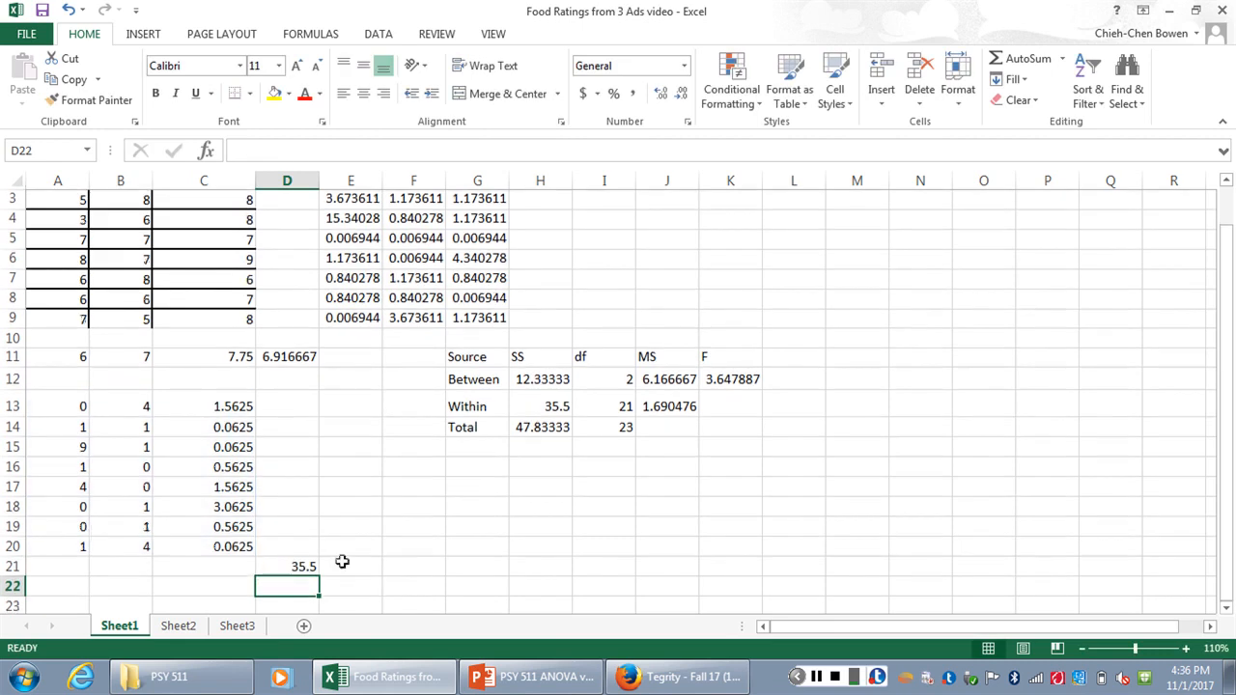
left_click(293, 565)
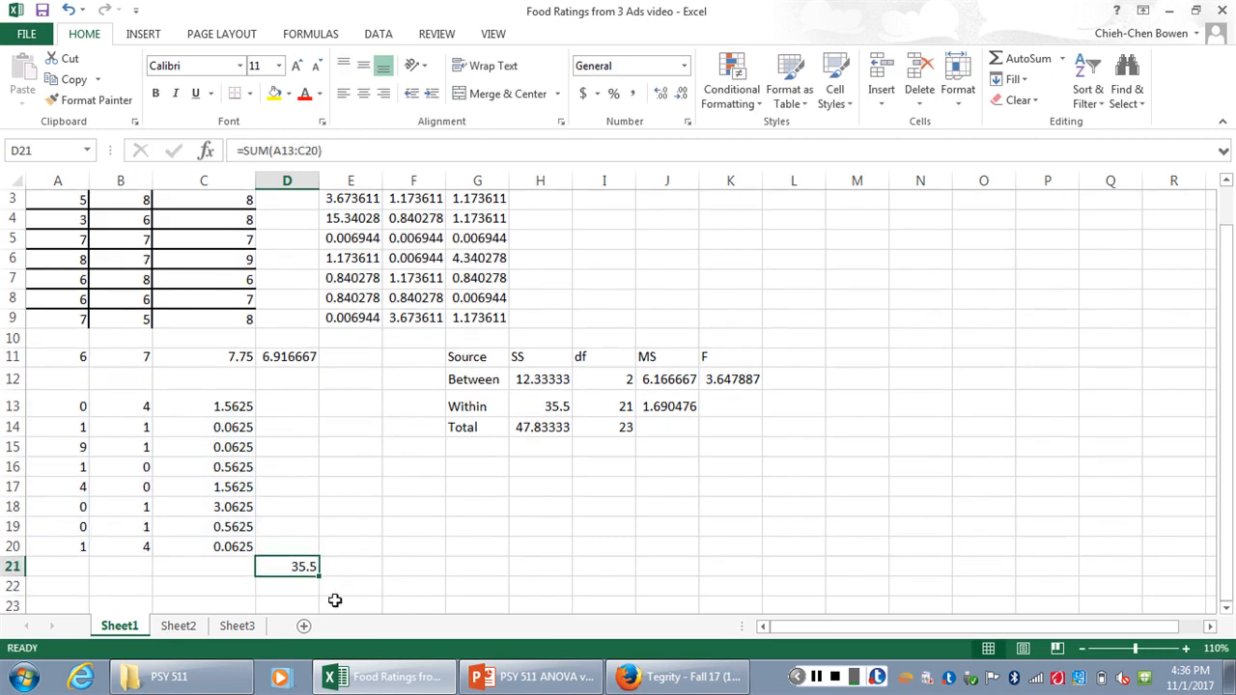